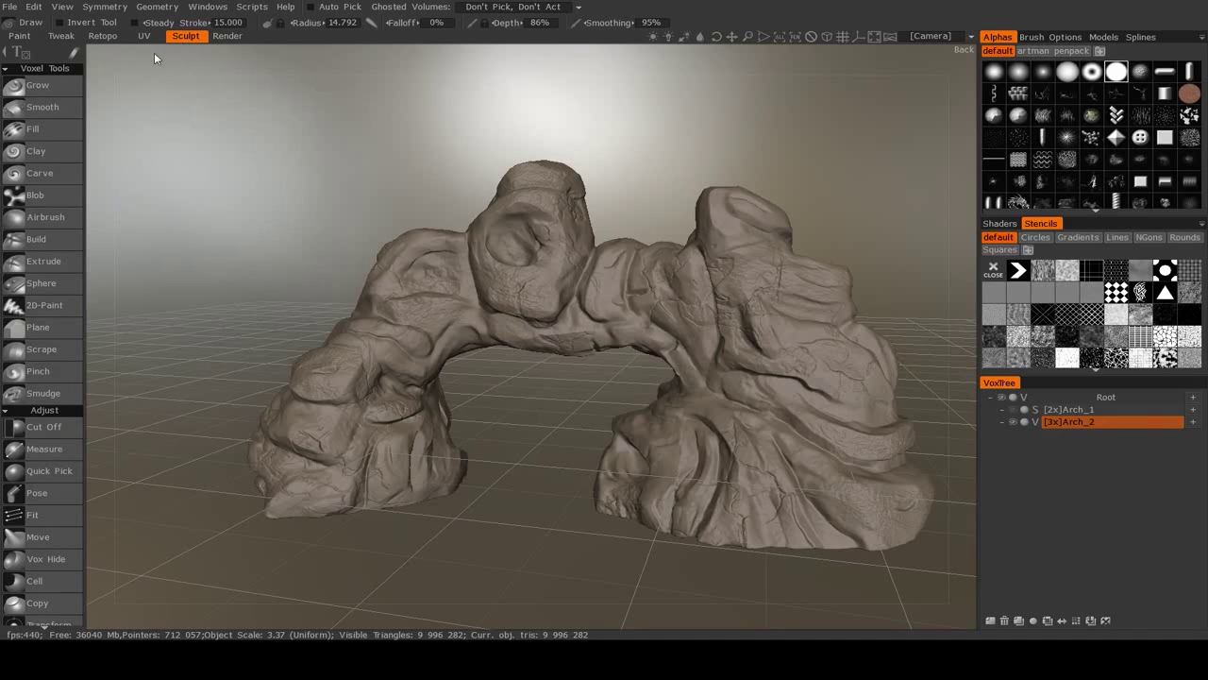
# Step: Switch to the Retopo room and hide the existing Arch_1 retopo mesh
pyautogui.click(102, 36)
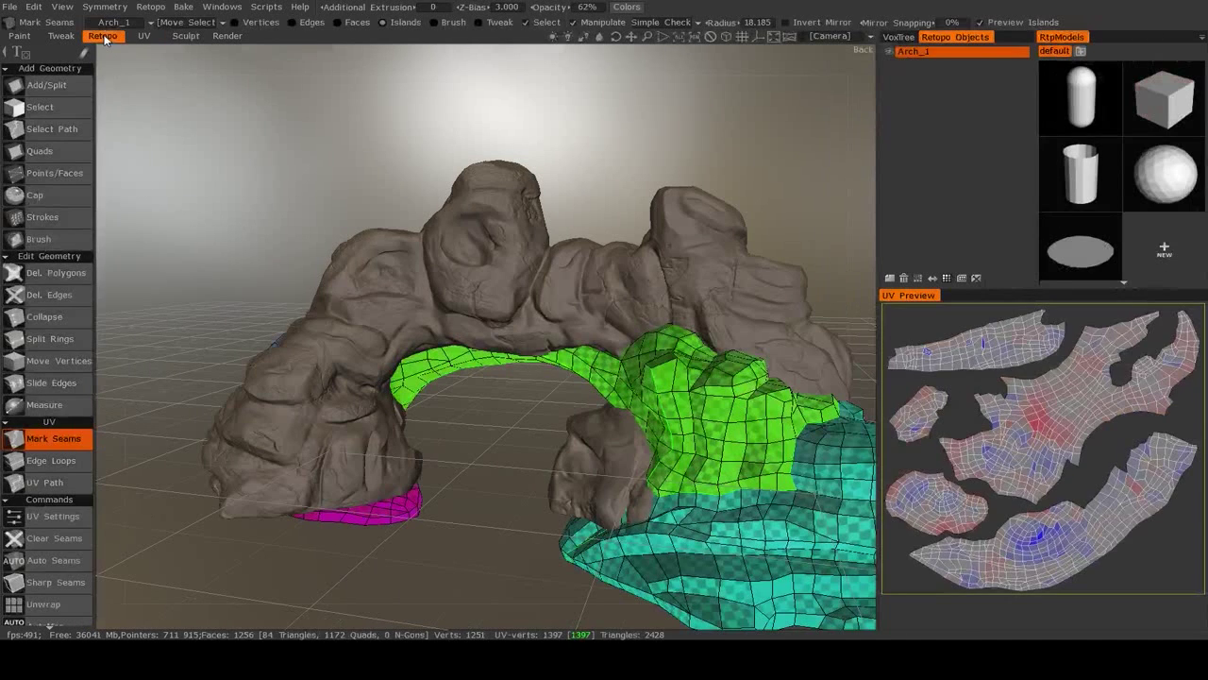
pyautogui.click(889, 52)
pyautogui.click(889, 52)
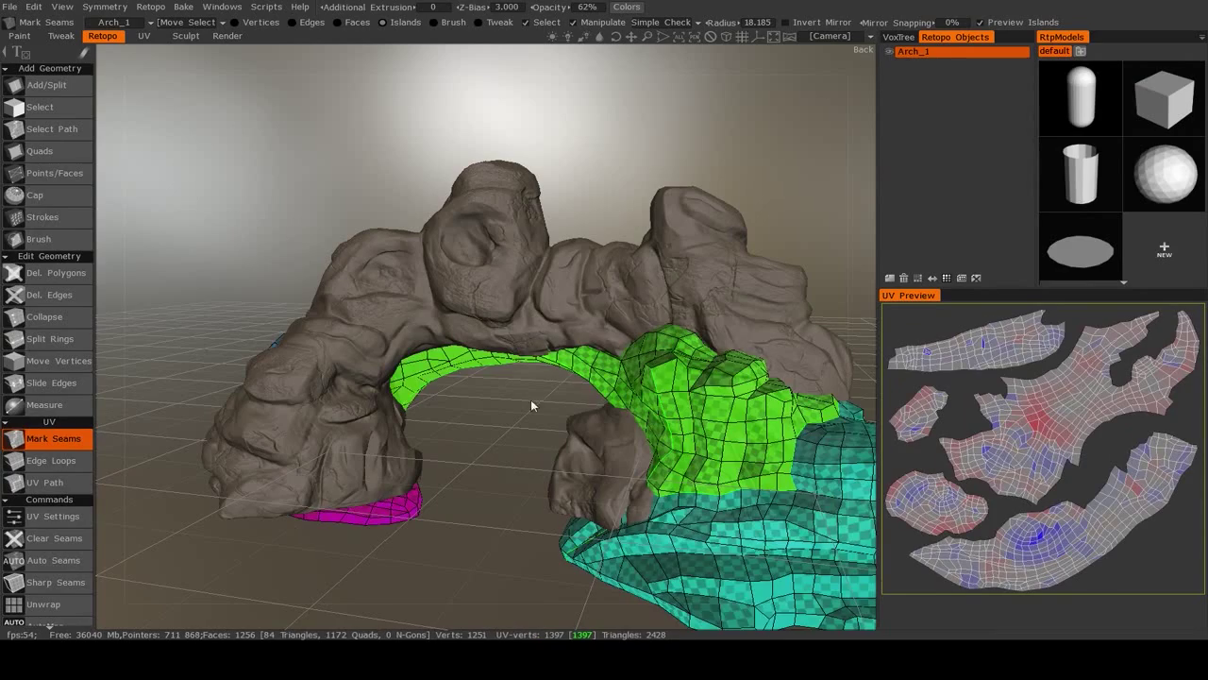
pyautogui.moveTo(531, 399); pyautogui.dragTo(487, 381)
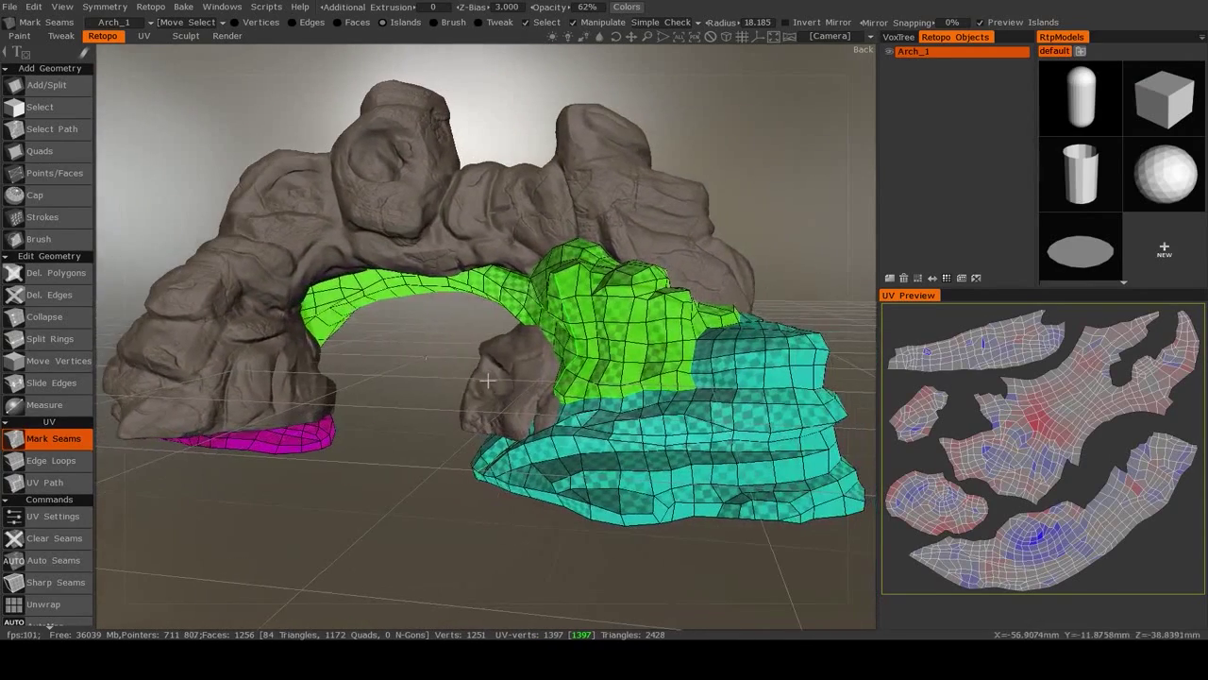
pyautogui.moveTo(444, 341); pyautogui.dragTo(505, 387)
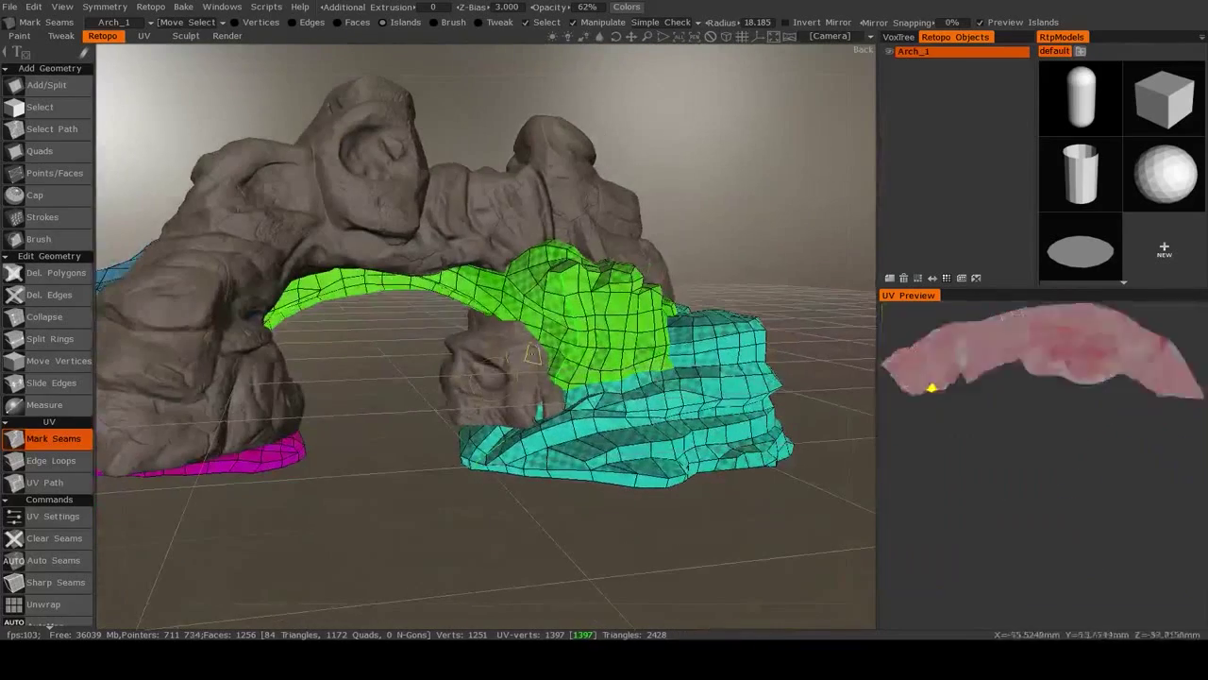
pyautogui.click(889, 52)
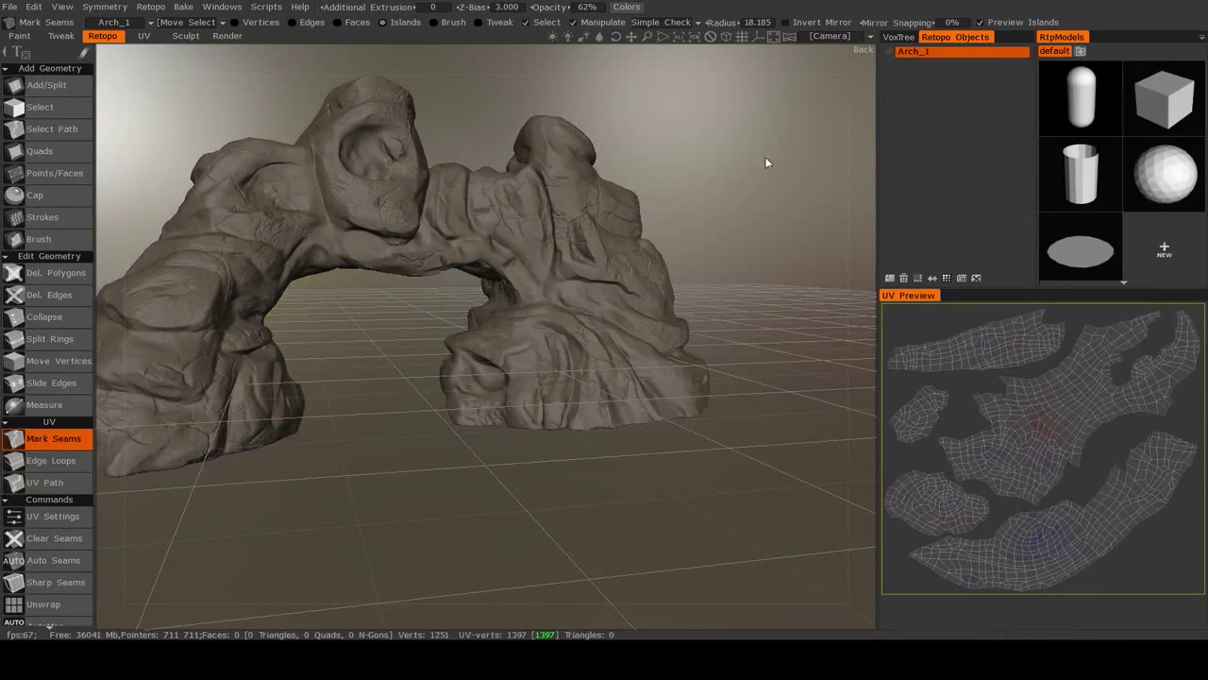
# Step: Add a new retopo object and name it Arch_2
pyautogui.moveTo(765, 158); pyautogui.dragTo(573, 334)
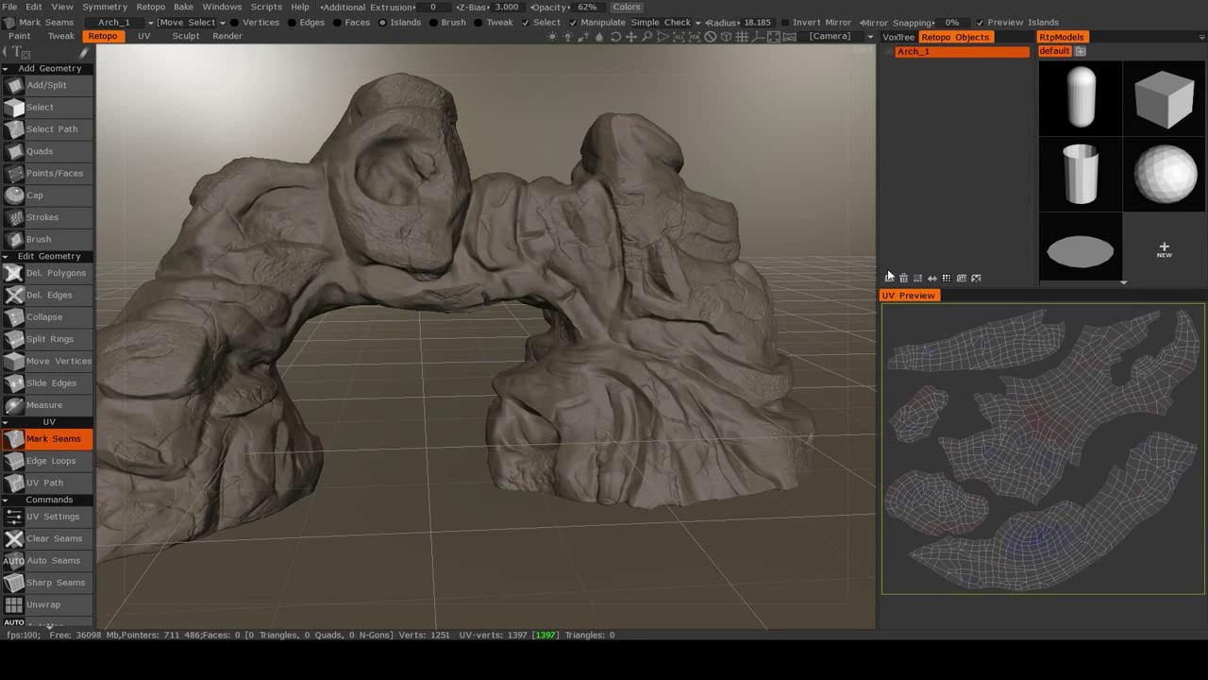
pyautogui.click(889, 278)
pyautogui.doubleClick(917, 66)
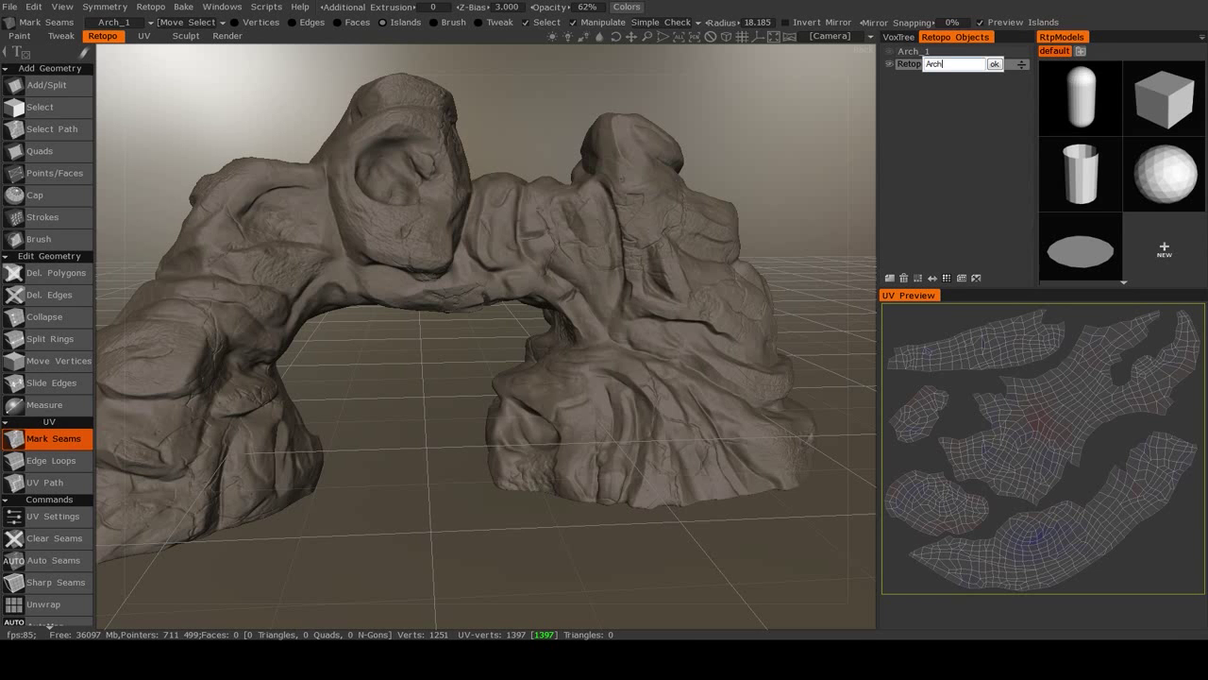
pyautogui.write('Arch_2')
pyautogui.press('Return')
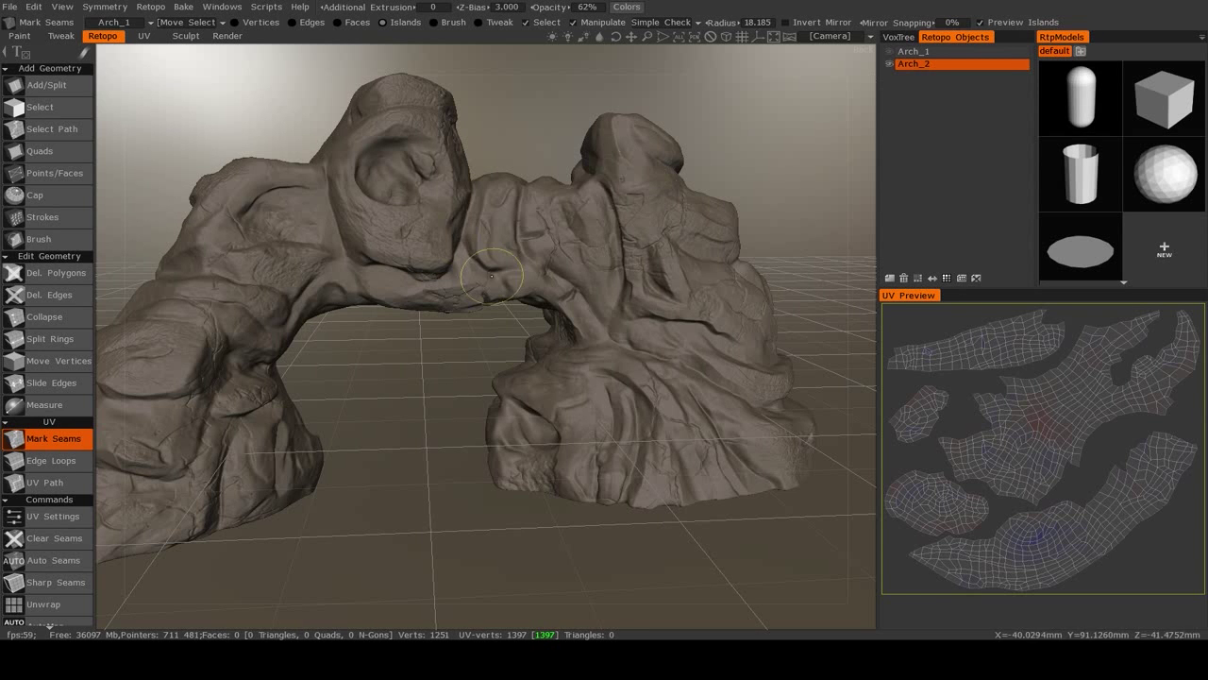
# Step: Create a first quad with the Points/Faces tool beside the rim of the round hollow in the arch's tallest boulder
pyautogui.keyDown('alt'); pyautogui.moveTo(492, 277); pyautogui.dragTo(496, 328); pyautogui.keyUp('alt')
pyautogui.keyDown('alt'); pyautogui.moveTo(496, 329); pyautogui.dragTo(511, 309, button='middle'); pyautogui.keyUp('alt')
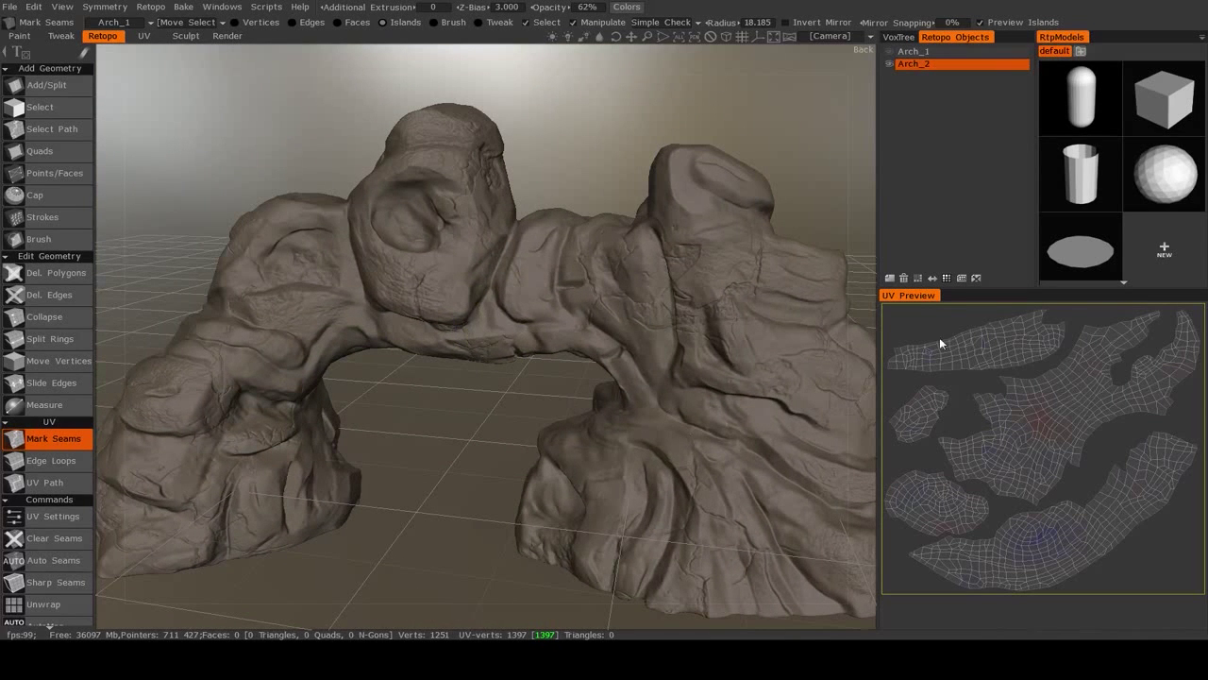
pyautogui.keyDown('alt'); pyautogui.moveTo(374, 302); pyautogui.dragTo(390, 378); pyautogui.keyUp('alt')
pyautogui.keyDown('alt'); pyautogui.moveTo(390, 378); pyautogui.dragTo(421, 391, button='right'); pyautogui.keyUp('alt')
pyautogui.click(54, 173)
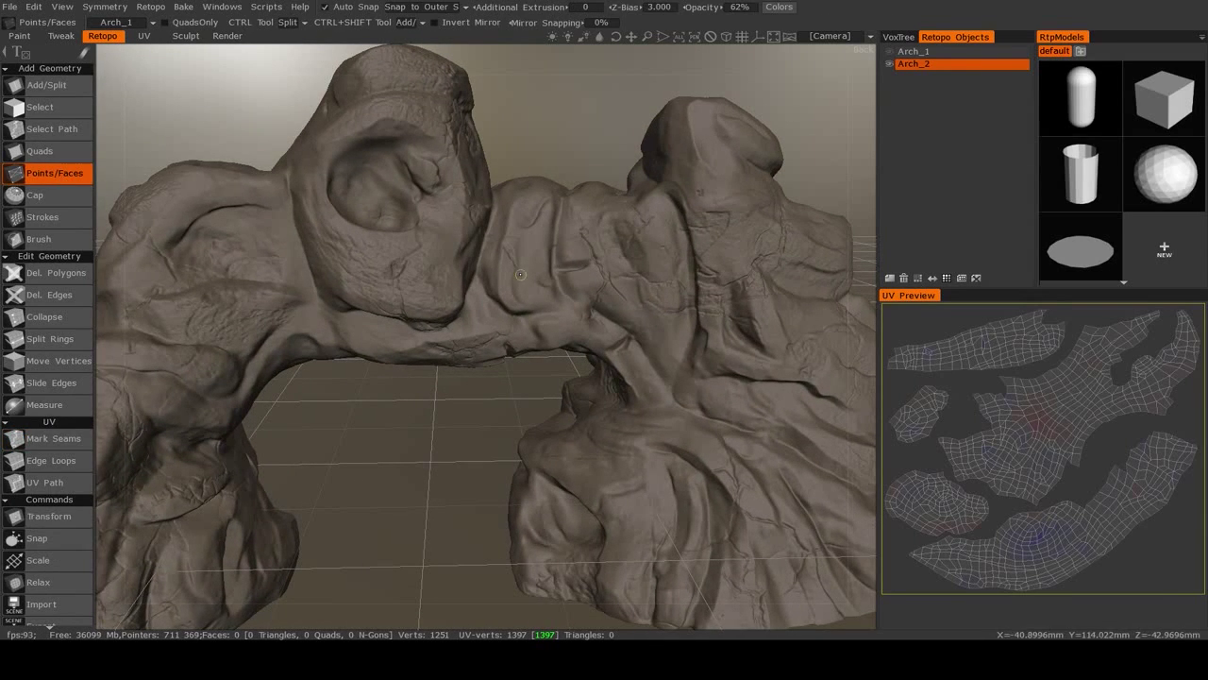
pyautogui.moveTo(534, 397)
pyautogui.mouseDown(button='middle')
pyautogui.moveTo(523, 421)
pyautogui.moveTo(536, 408)
pyautogui.mouseUp(button='middle')
pyautogui.scroll(-4, 535, 409)
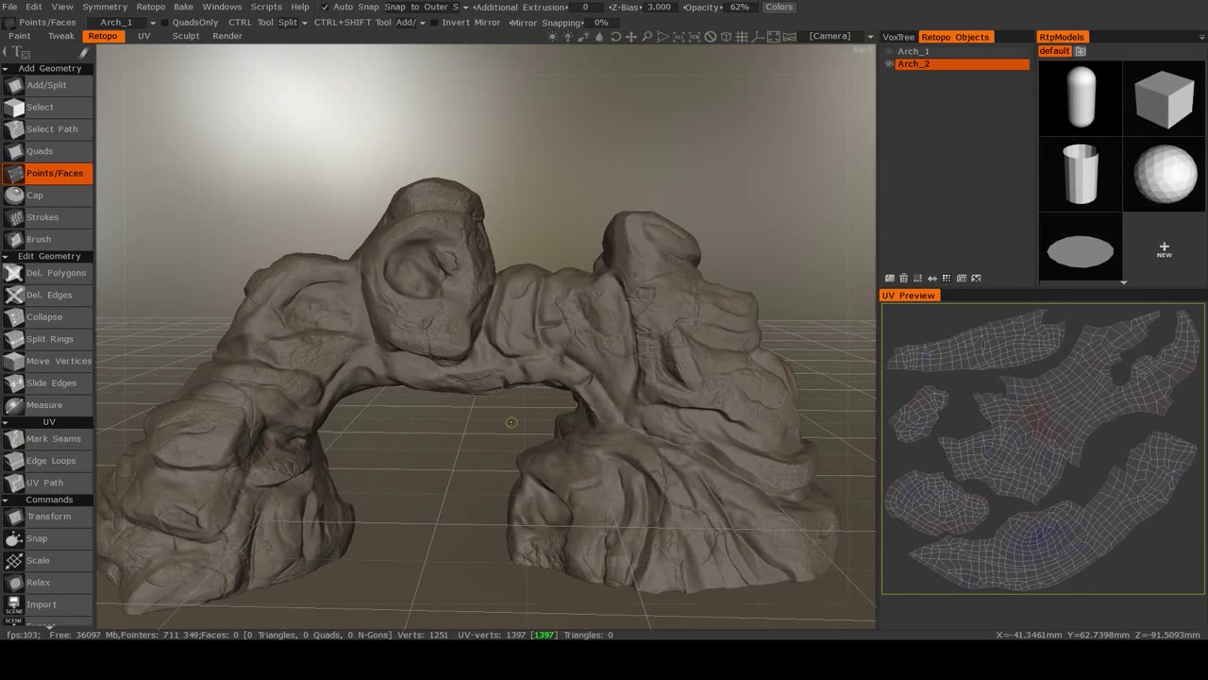
pyautogui.moveTo(453, 439); pyautogui.dragTo(406, 366, button='middle')
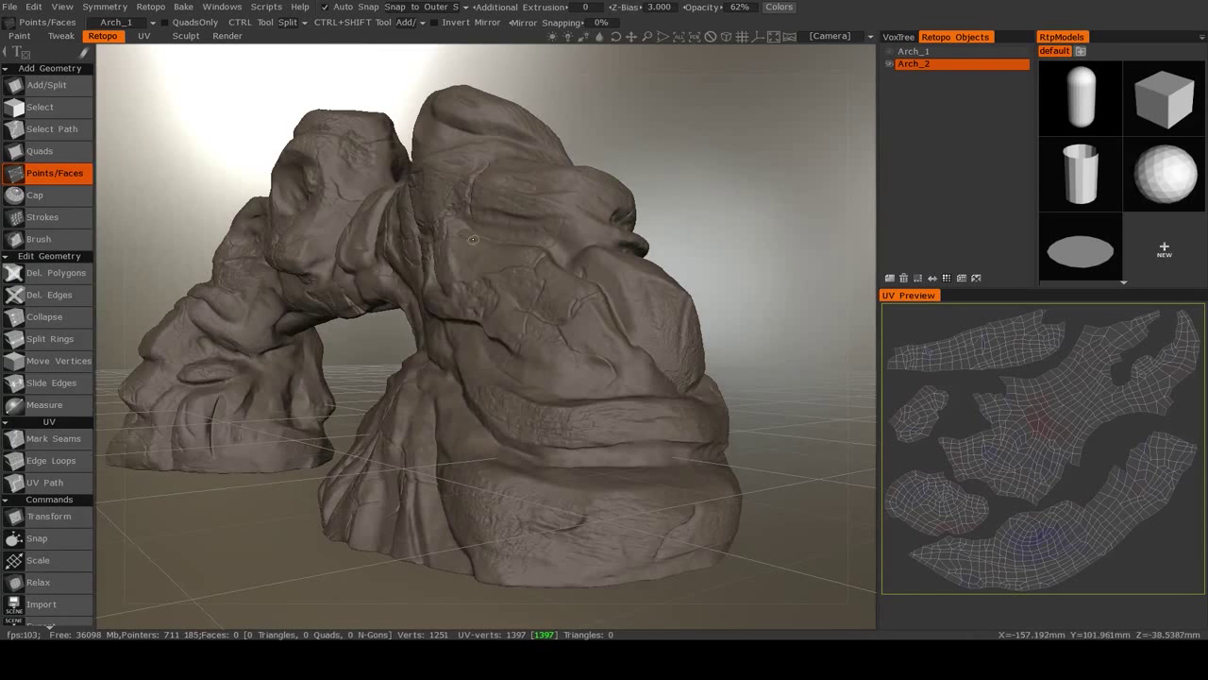
pyautogui.moveTo(497, 233); pyautogui.dragTo(475, 356, button='middle')
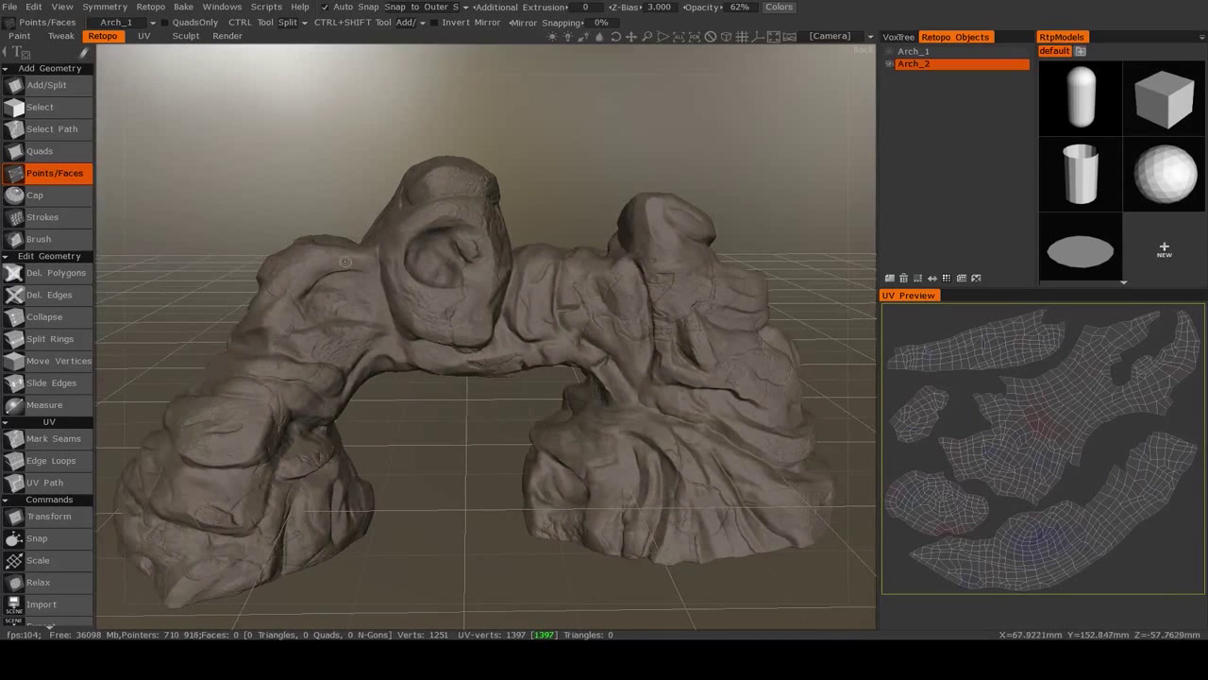
pyautogui.moveTo(420, 273); pyautogui.dragTo(490, 334, button='middle')
pyautogui.scroll(3, 462, 297)
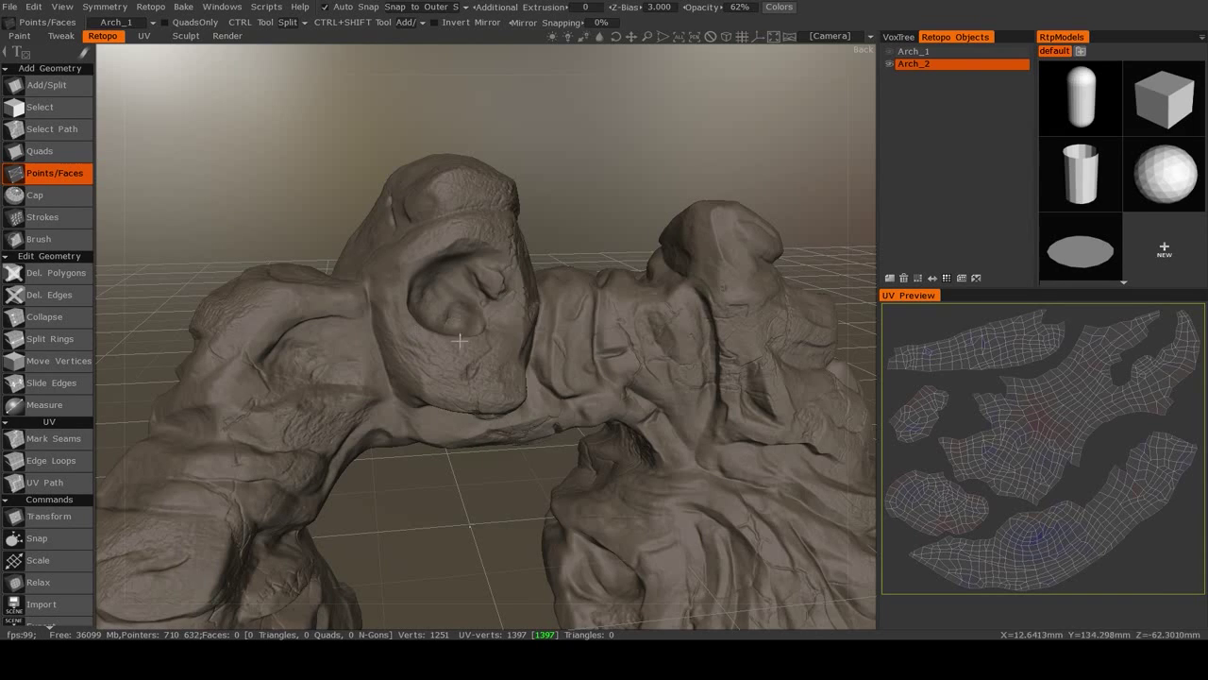
pyautogui.moveTo(459, 340); pyautogui.dragTo(472, 373, button='middle')
pyautogui.scroll(2, 472, 373)
pyautogui.moveTo(606, 373); pyautogui.dragTo(417, 297, button='middle')
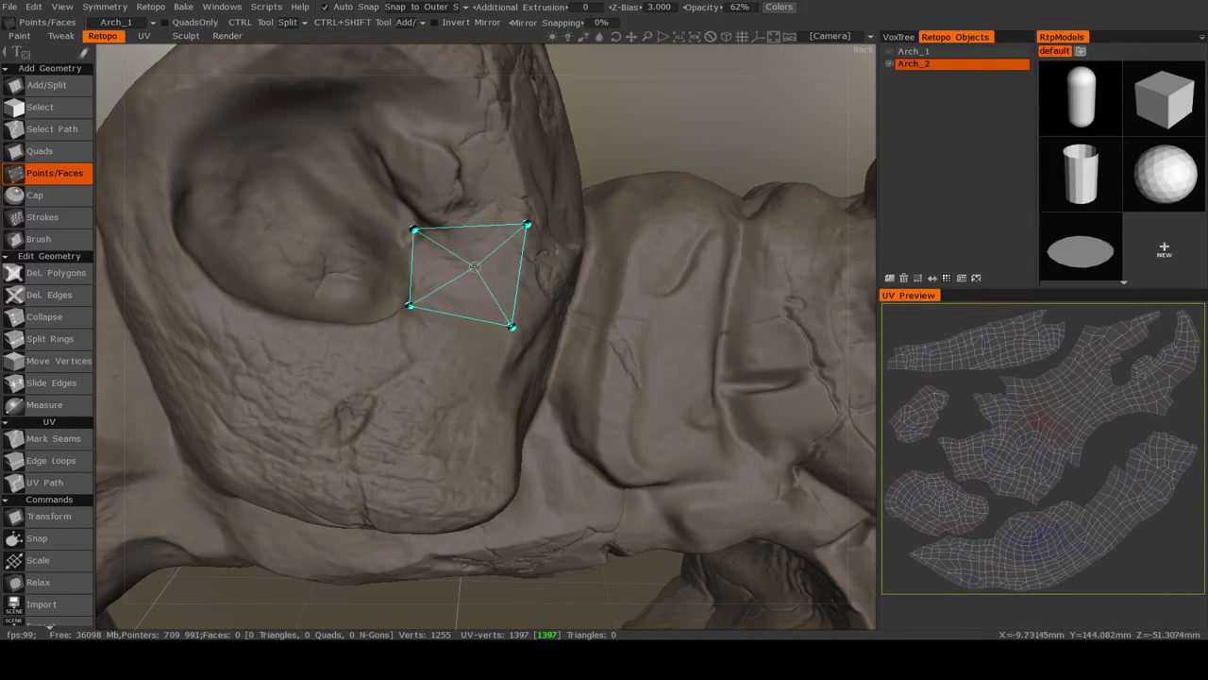
pyautogui.scroll(-5, 488, 311)
pyautogui.keyDown('alt'); pyautogui.moveTo(488, 311); pyautogui.dragTo(702, 322); pyautogui.keyUp('alt')
pyautogui.moveTo(702, 322); pyautogui.dragTo(491, 247, button='middle')
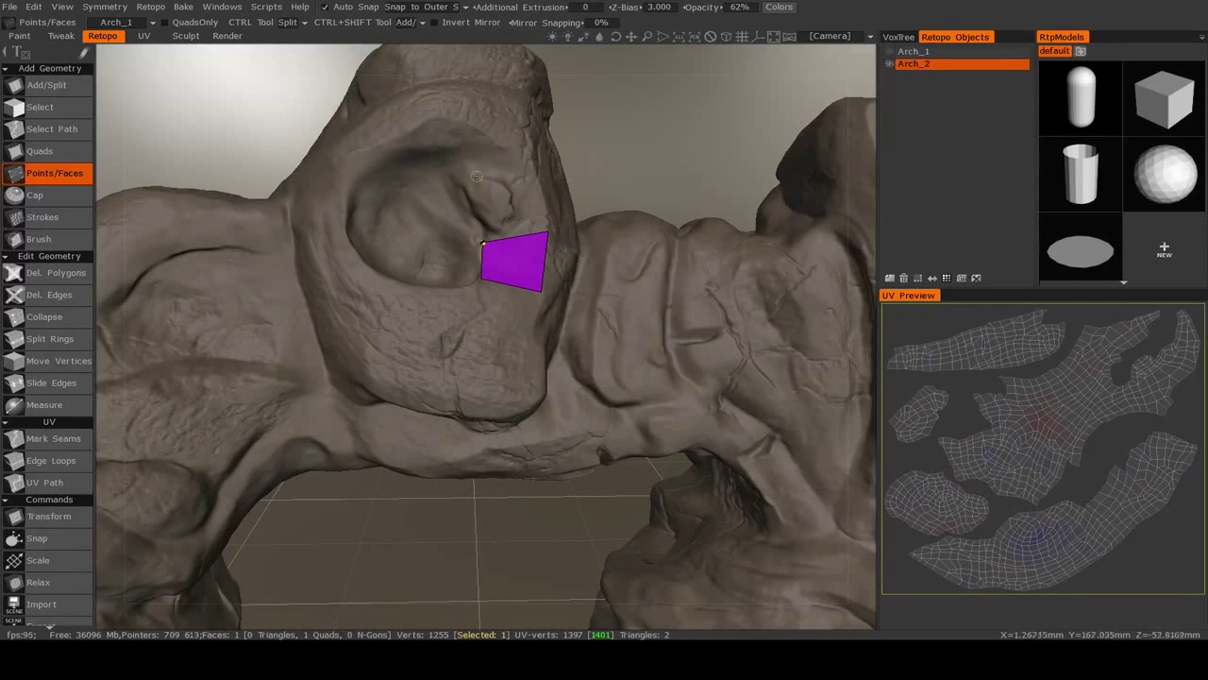
# Step: Move the first quad's upper inner corner down along the rim of the hollow
pyautogui.moveTo(461, 204); pyautogui.dragTo(388, 225, button='middle')
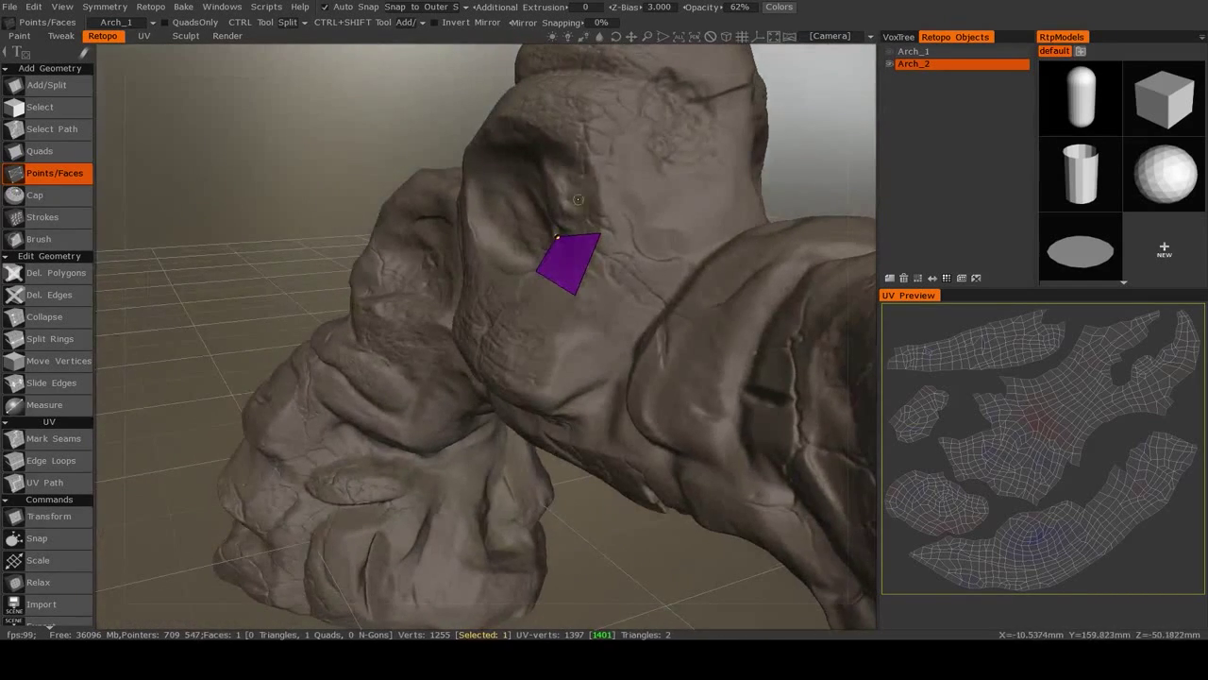
pyautogui.moveTo(577, 199); pyautogui.dragTo(610, 230, button='middle')
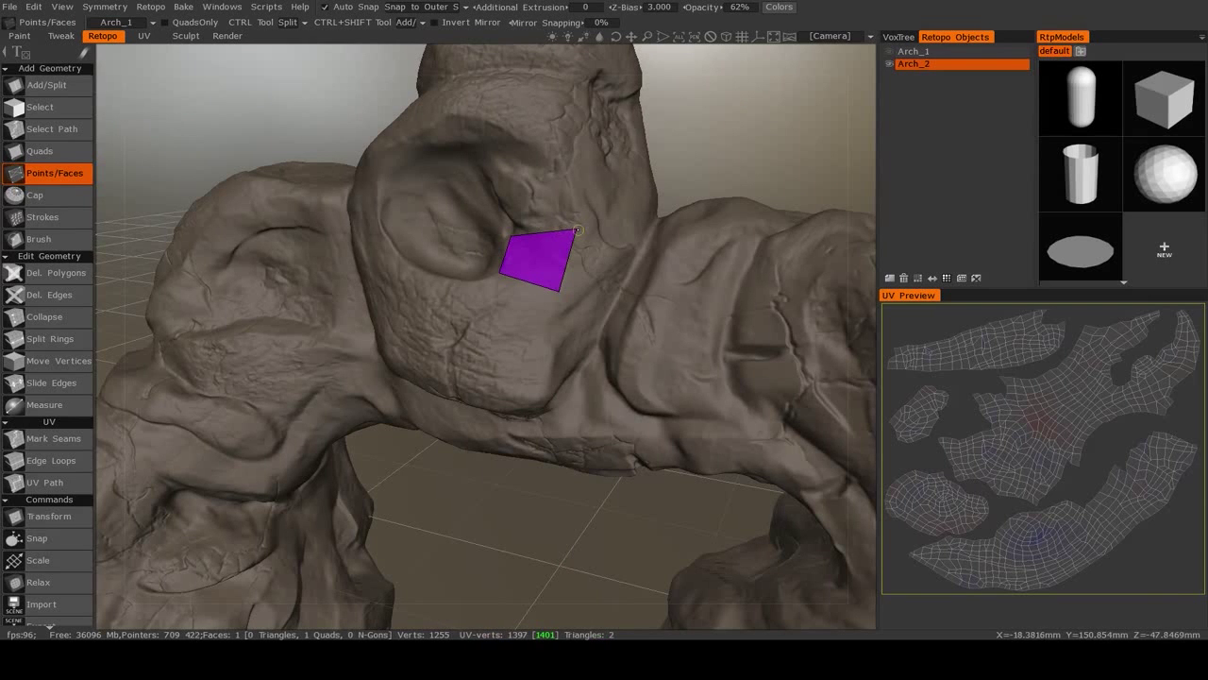
pyautogui.keyDown('alt'); pyautogui.moveTo(576, 232); pyautogui.dragTo(534, 234); pyautogui.keyUp('alt')
pyautogui.scroll(5, 534, 234)
pyautogui.keyDown('alt'); pyautogui.moveTo(533, 234); pyautogui.dragTo(515, 284, button='middle'); pyautogui.keyUp('alt')
pyautogui.moveTo(492, 229); pyautogui.dragTo(491, 252)
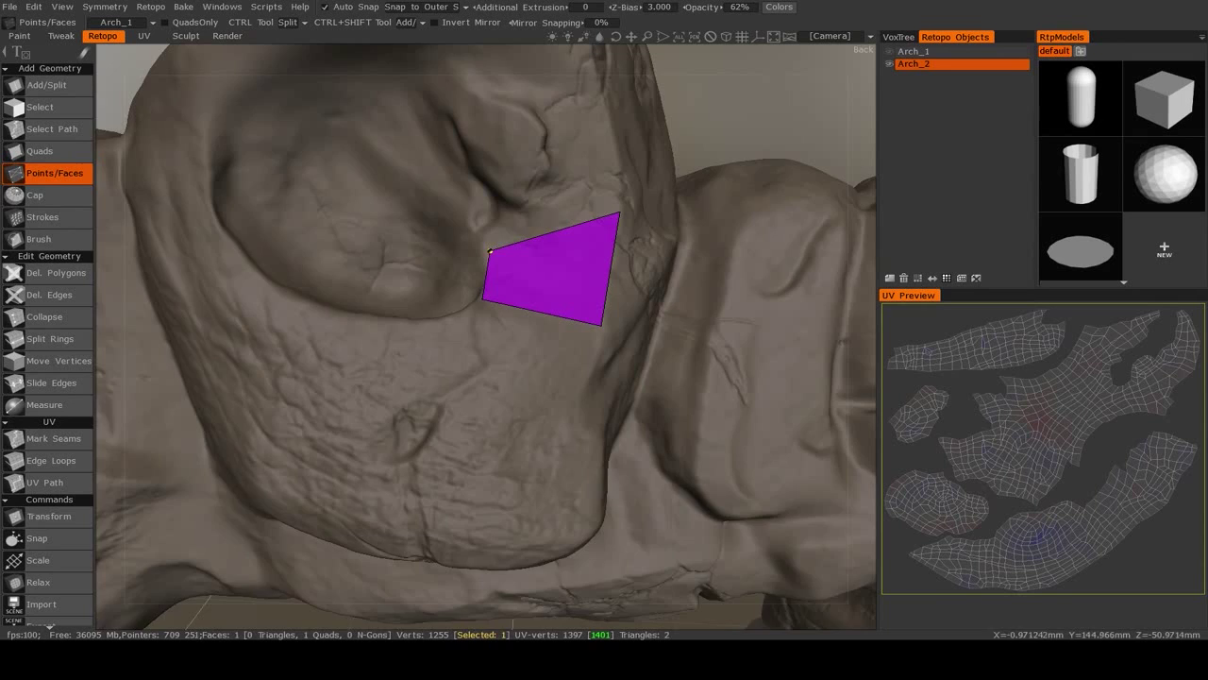
# Step: Add a triangle on the quad's upper edge and a further quad above it, following the outer side of the hollow
pyautogui.moveTo(491, 252); pyautogui.dragTo(530, 288, button='middle')
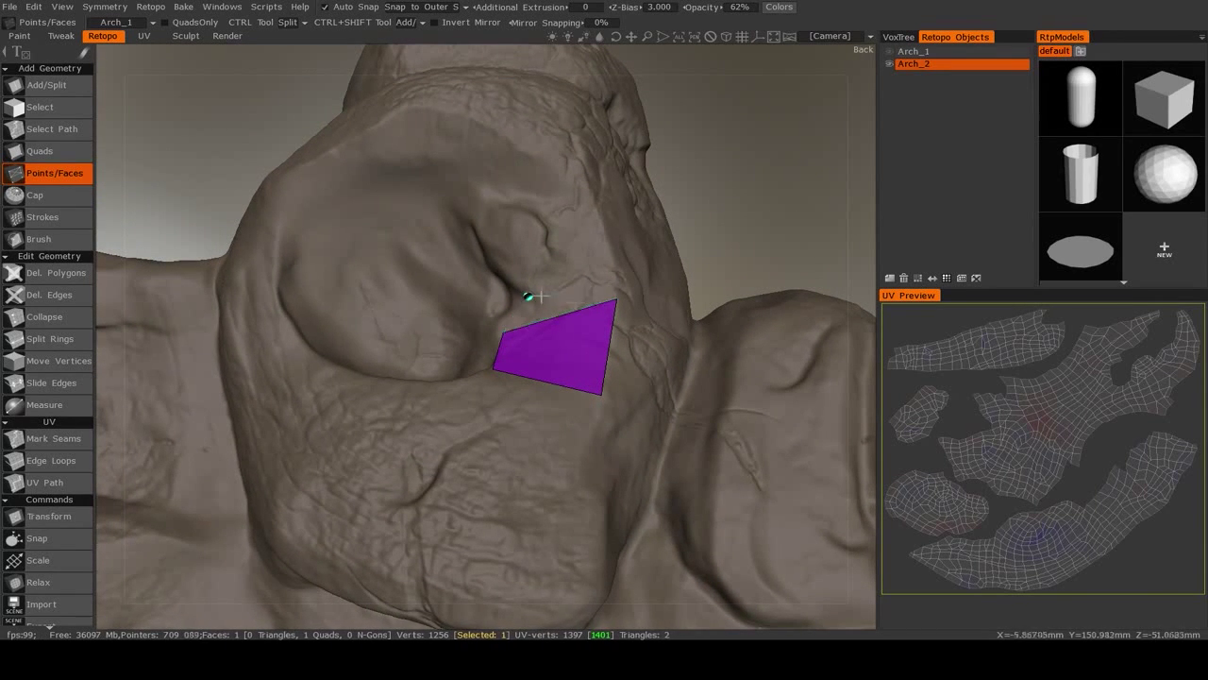
pyautogui.moveTo(526, 289); pyautogui.dragTo(610, 213, button='middle')
pyautogui.click(556, 292)
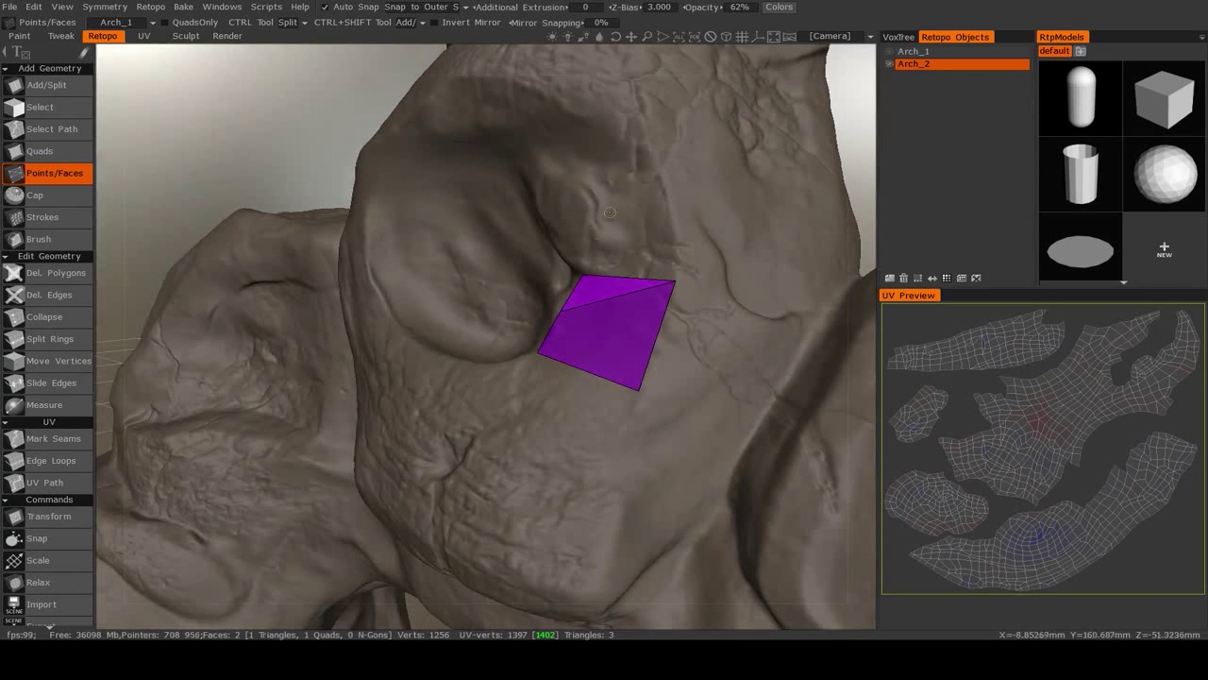
pyautogui.click(594, 181)
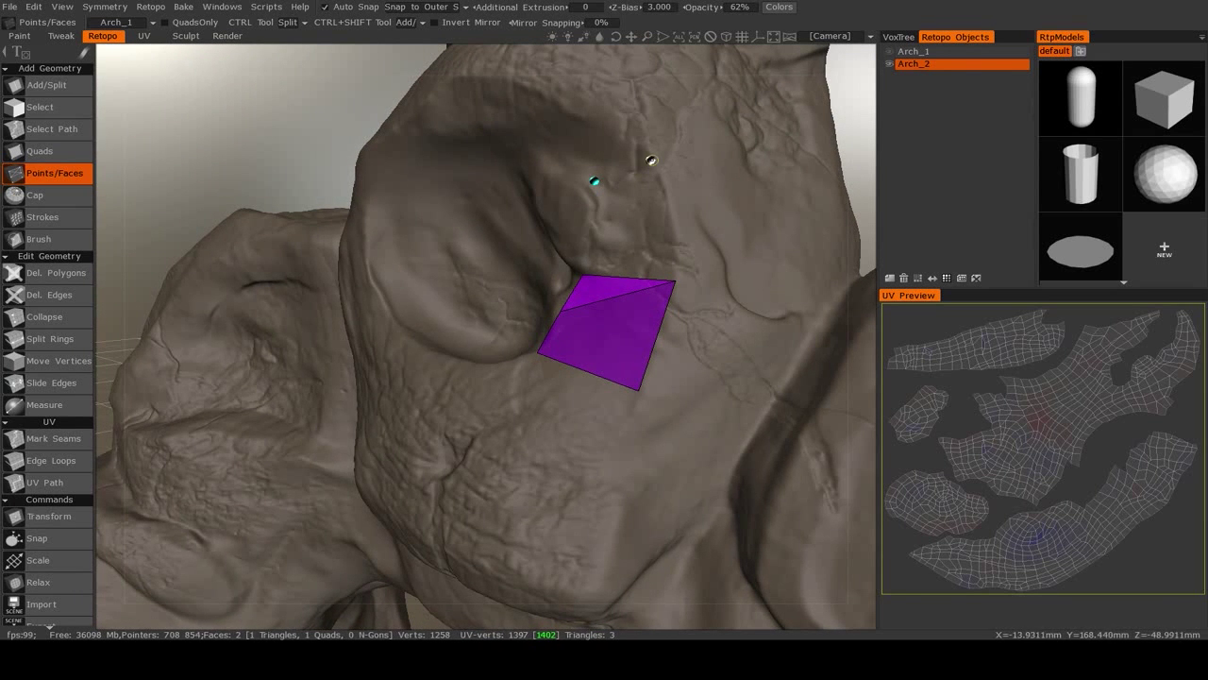
pyautogui.click(626, 219)
pyautogui.moveTo(673, 277); pyautogui.dragTo(681, 272, button='right')
pyautogui.moveTo(587, 242); pyautogui.dragTo(645, 277, button='middle')
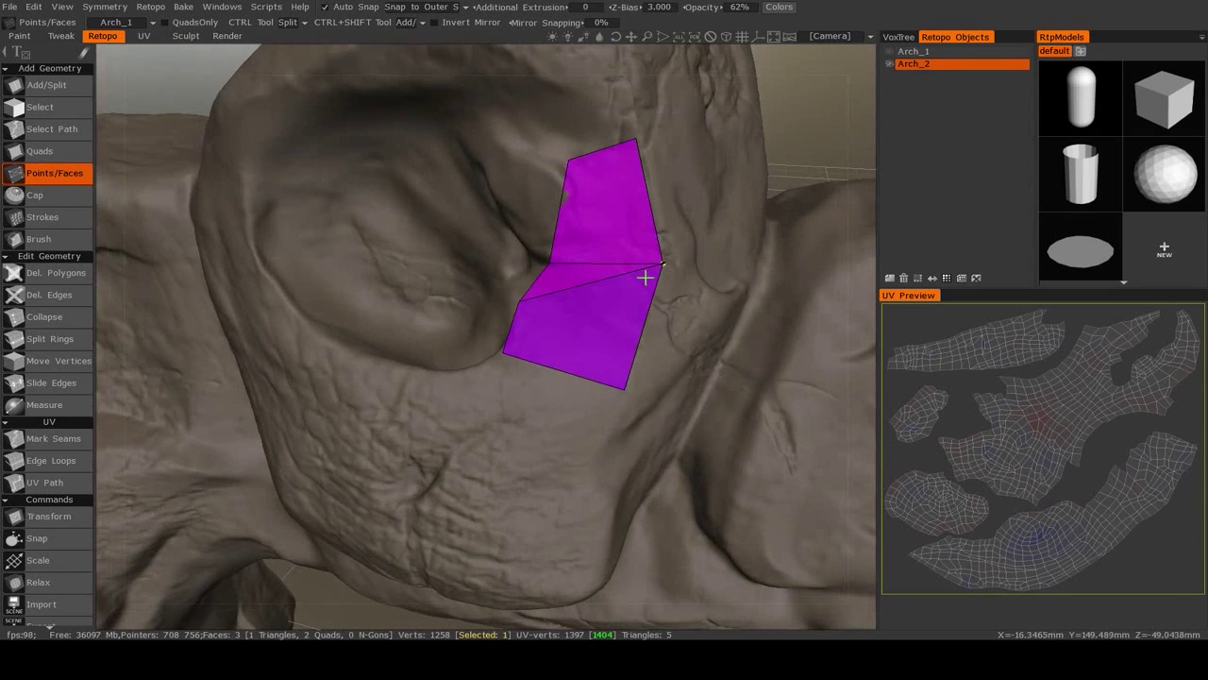
# Step: Shift the uppermost quad's inner corner around the bump and attach another quad that curves toward the hollow's upper rim
pyautogui.moveTo(571, 167); pyautogui.dragTo(577, 177)
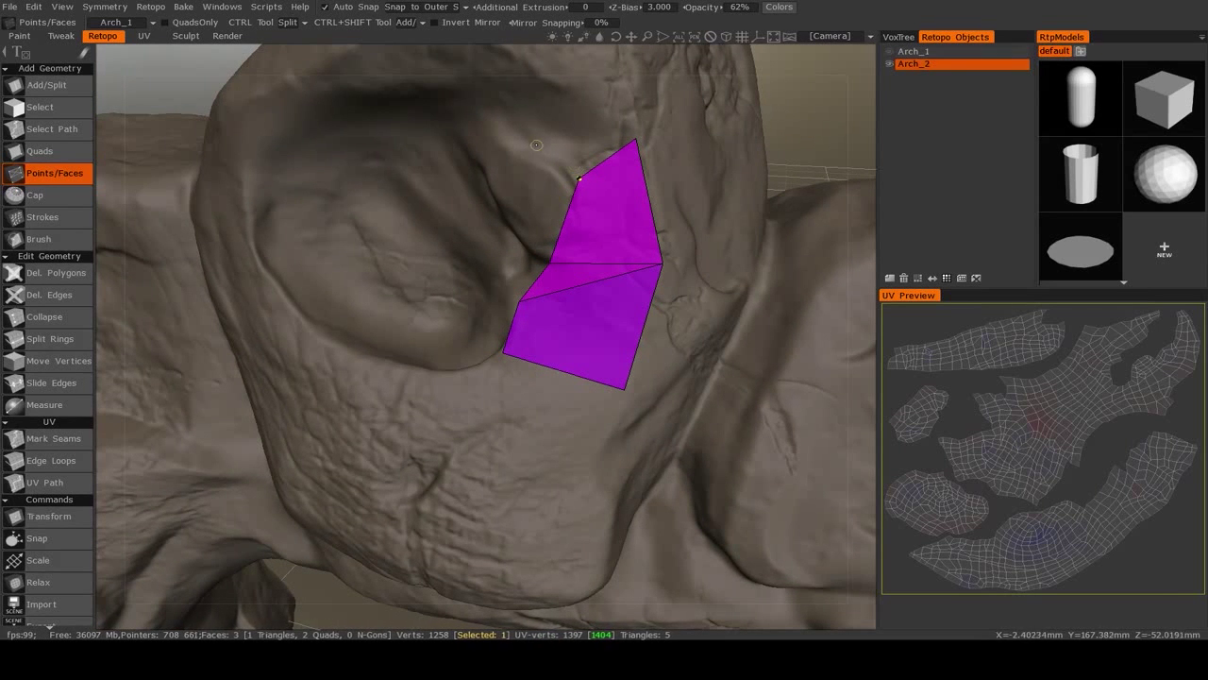
pyautogui.click(544, 80)
pyautogui.click(577, 133)
pyautogui.scroll(-4, 580, 170)
pyautogui.moveTo(579, 169); pyautogui.dragTo(614, 167, button='middle')
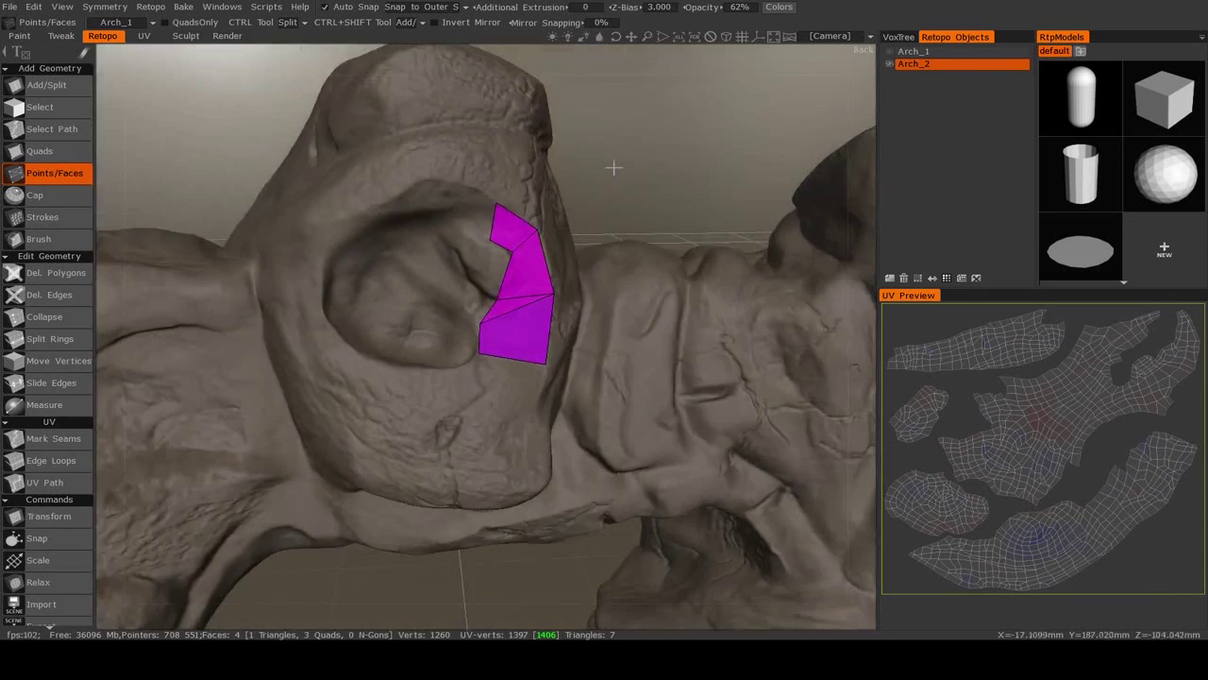
# Step: Extend the strip with a quad above the bump and add a quad inside the hollow along the bump's inner side
pyautogui.scroll(5, 614, 167)
pyautogui.moveTo(418, 176)
pyautogui.mouseDown(button='middle')
pyautogui.moveTo(499, 221)
pyautogui.moveTo(579, 208)
pyautogui.moveTo(558, 208)
pyautogui.moveTo(565, 227)
pyautogui.moveTo(491, 316)
pyautogui.moveTo(369, 277)
pyautogui.moveTo(410, 289)
pyautogui.moveTo(448, 253)
pyautogui.mouseUp(button='middle')
pyautogui.click(454, 179)
pyautogui.rightClick(543, 195)
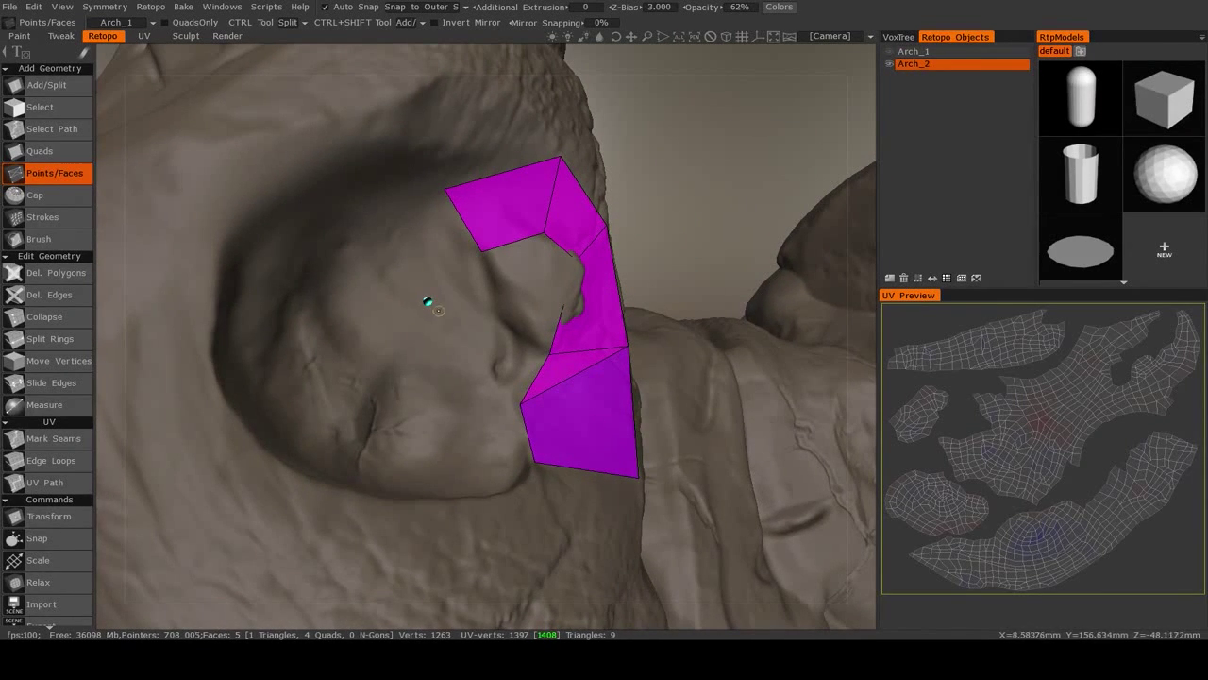
pyautogui.click(430, 302)
pyautogui.moveTo(429, 302)
pyautogui.mouseDown(button='middle')
pyautogui.moveTo(472, 281)
pyautogui.moveTo(246, 345)
pyautogui.moveTo(374, 386)
pyautogui.moveTo(361, 305)
pyautogui.moveTo(380, 333)
pyautogui.moveTo(321, 306)
pyautogui.moveTo(283, 327)
pyautogui.moveTo(500, 321)
pyautogui.mouseUp(button='middle')
pyautogui.click(350, 293)
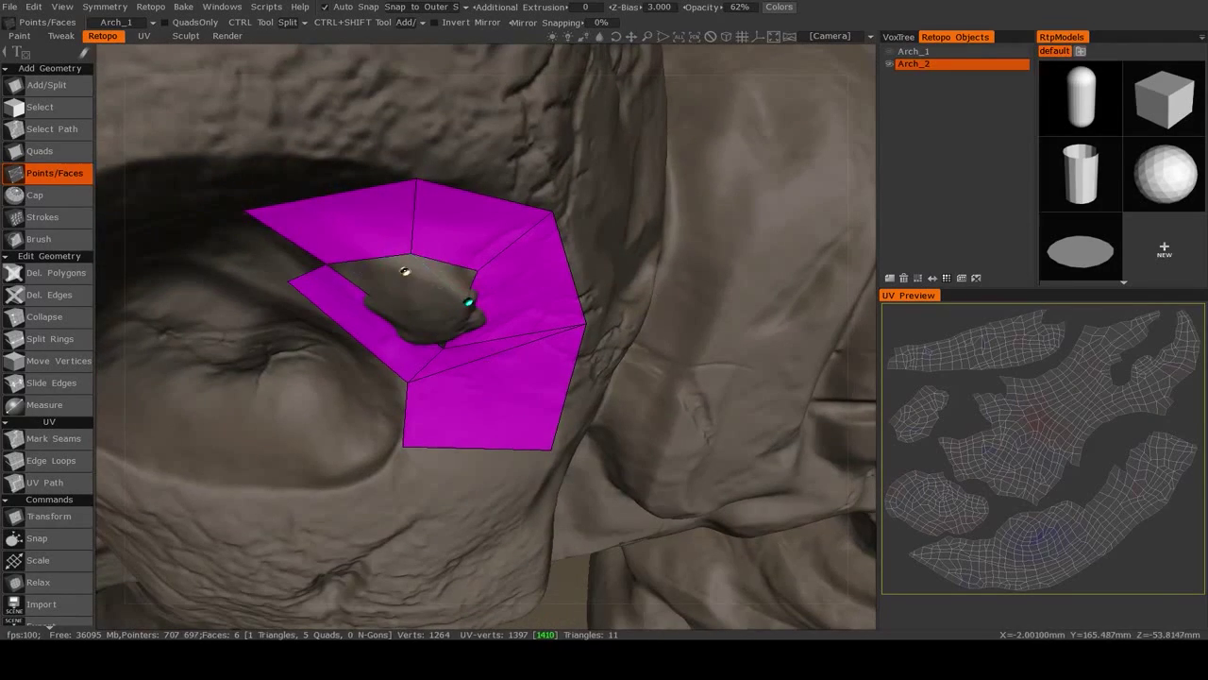
# Step: Cover the protruding bump with quads to fill the opening within the ring of faces
pyautogui.click(439, 276)
pyautogui.moveTo(439, 275)
pyautogui.mouseDown(button='middle')
pyautogui.moveTo(464, 340)
pyautogui.moveTo(410, 248)
pyautogui.moveTo(440, 323)
pyautogui.moveTo(496, 297)
pyautogui.moveTo(566, 292)
pyautogui.moveTo(446, 311)
pyautogui.moveTo(410, 262)
pyautogui.moveTo(443, 356)
pyautogui.mouseUp(button='middle')
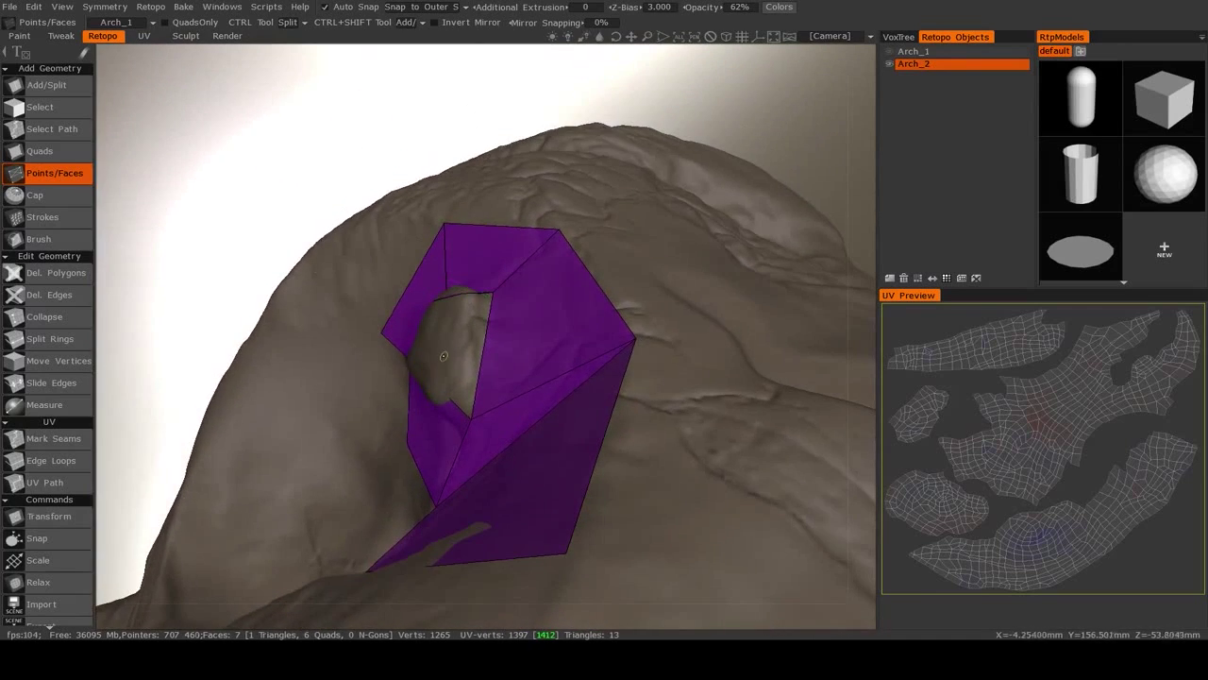
pyautogui.moveTo(533, 329)
pyautogui.mouseDown(button='middle')
pyautogui.moveTo(478, 399)
pyautogui.moveTo(494, 383)
pyautogui.moveTo(425, 372)
pyautogui.moveTo(539, 375)
pyautogui.moveTo(520, 359)
pyautogui.moveTo(424, 345)
pyautogui.moveTo(355, 356)
pyautogui.moveTo(422, 300)
pyautogui.moveTo(402, 285)
pyautogui.moveTo(350, 329)
pyautogui.moveTo(400, 379)
pyautogui.mouseUp(button='middle')
pyautogui.click(450, 377)
pyautogui.click(364, 286)
pyautogui.rightClick(411, 286)
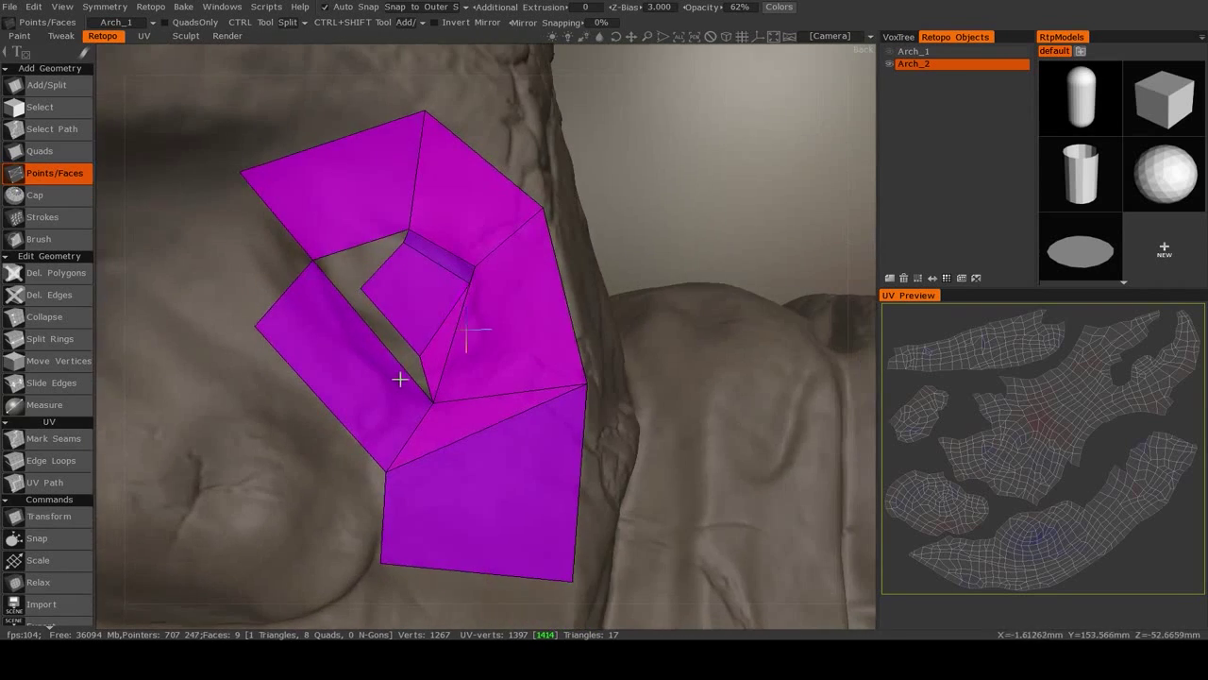
pyautogui.click(350, 264)
pyautogui.moveTo(467, 335)
pyautogui.mouseDown(button='middle')
pyautogui.moveTo(391, 418)
pyautogui.moveTo(229, 405)
pyautogui.moveTo(324, 418)
pyautogui.moveTo(523, 394)
pyautogui.moveTo(477, 381)
pyautogui.moveTo(481, 413)
pyautogui.moveTo(440, 386)
pyautogui.moveTo(506, 398)
pyautogui.moveTo(478, 395)
pyautogui.mouseUp(button='middle')
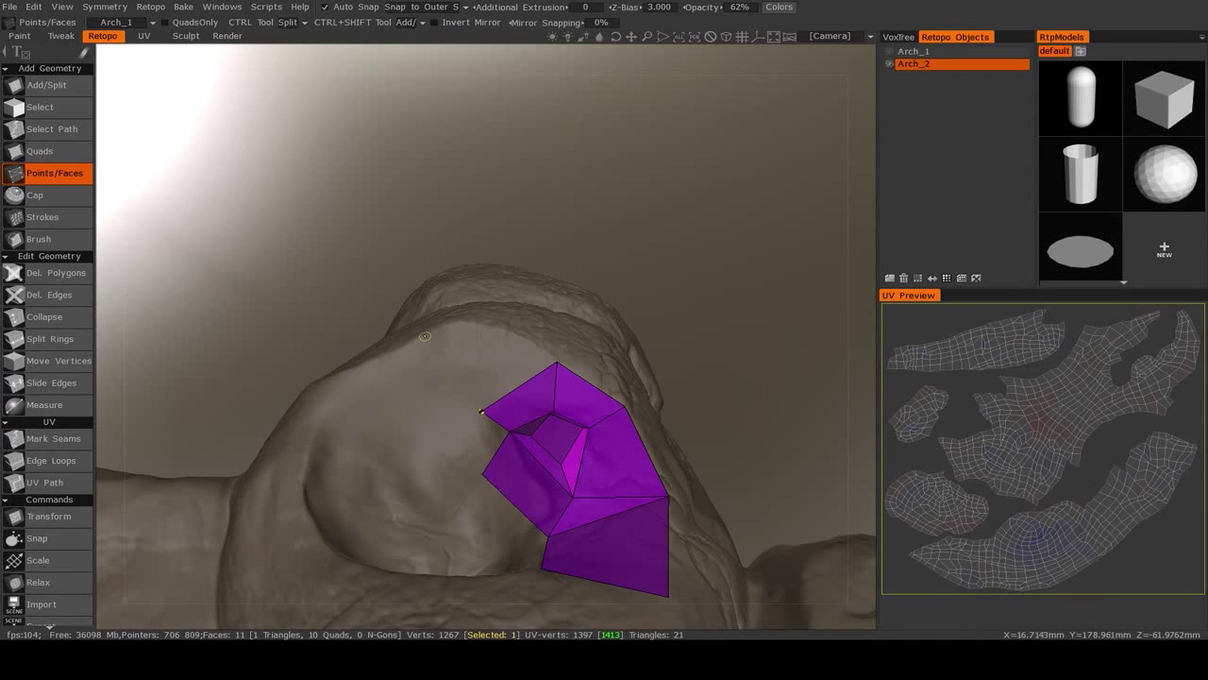
# Step: Add another quad along the hollow's upper rim, then briefly show the Arch_1 mesh and hide it again
pyautogui.click(477, 358)
pyautogui.moveTo(477, 358)
pyautogui.mouseDown(button='middle')
pyautogui.moveTo(485, 459)
pyautogui.moveTo(566, 353)
pyautogui.moveTo(529, 396)
pyautogui.mouseUp(button='middle')
pyautogui.scroll(-5, 491, 387)
pyautogui.click(889, 53)
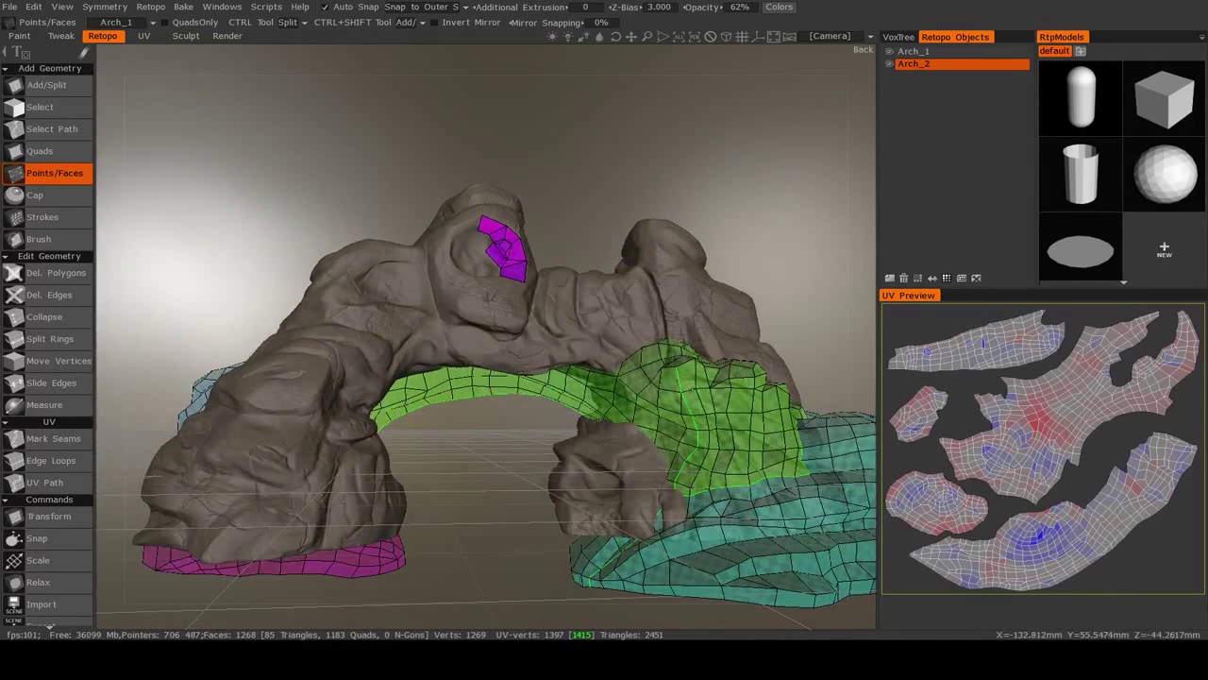
pyautogui.click(890, 53)
# Step: Continue the upper rim strip with one more quad and add a row of quads beneath it inside the hollow
pyautogui.moveTo(529, 283); pyautogui.dragTo(504, 350, button='middle')
pyautogui.scroll(3, 504, 350)
pyautogui.moveTo(542, 233); pyautogui.dragTo(547, 455, button='middle')
pyautogui.scroll(5, 490, 345)
pyautogui.moveTo(547, 455); pyautogui.dragTo(597, 327, button='middle')
pyautogui.rightClick(459, 371)
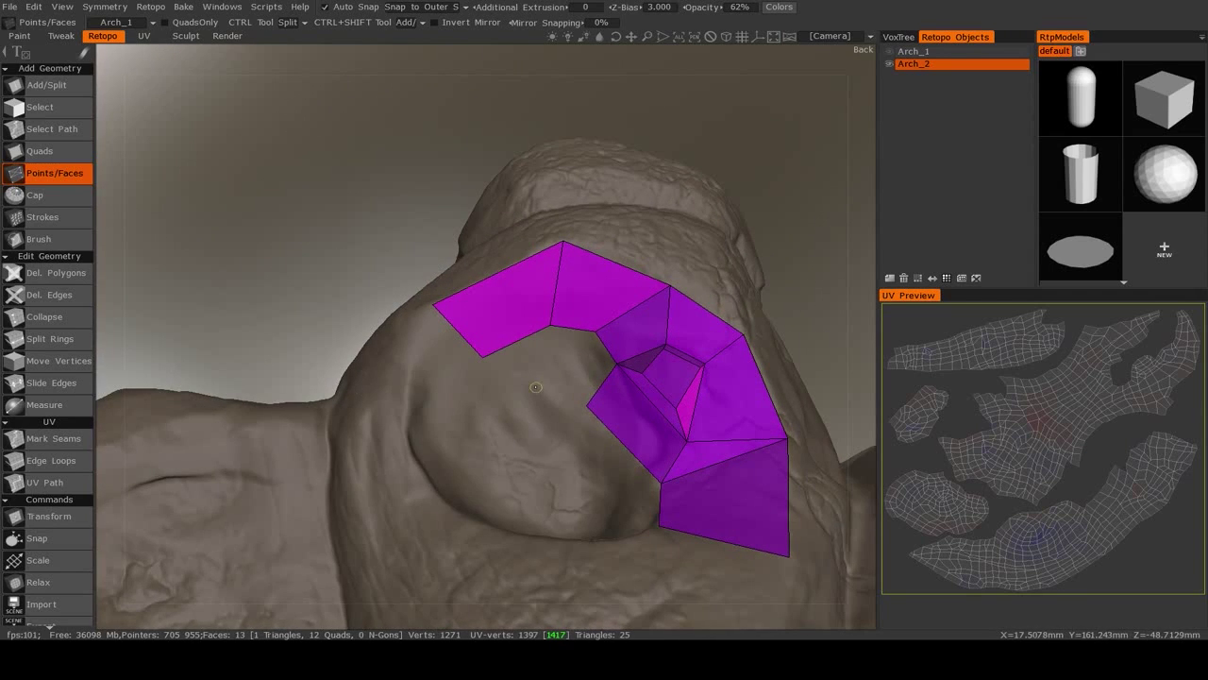
pyautogui.rightClick(570, 375)
# Step: Attach a quad below the first one along the lower rim and another quad inside the hollow beside the bump
pyautogui.scroll(-5, 574, 366)
pyautogui.moveTo(574, 365); pyautogui.dragTo(636, 324, button='middle')
pyautogui.moveTo(688, 283); pyautogui.dragTo(535, 330, button='middle')
pyautogui.scroll(5, 587, 358)
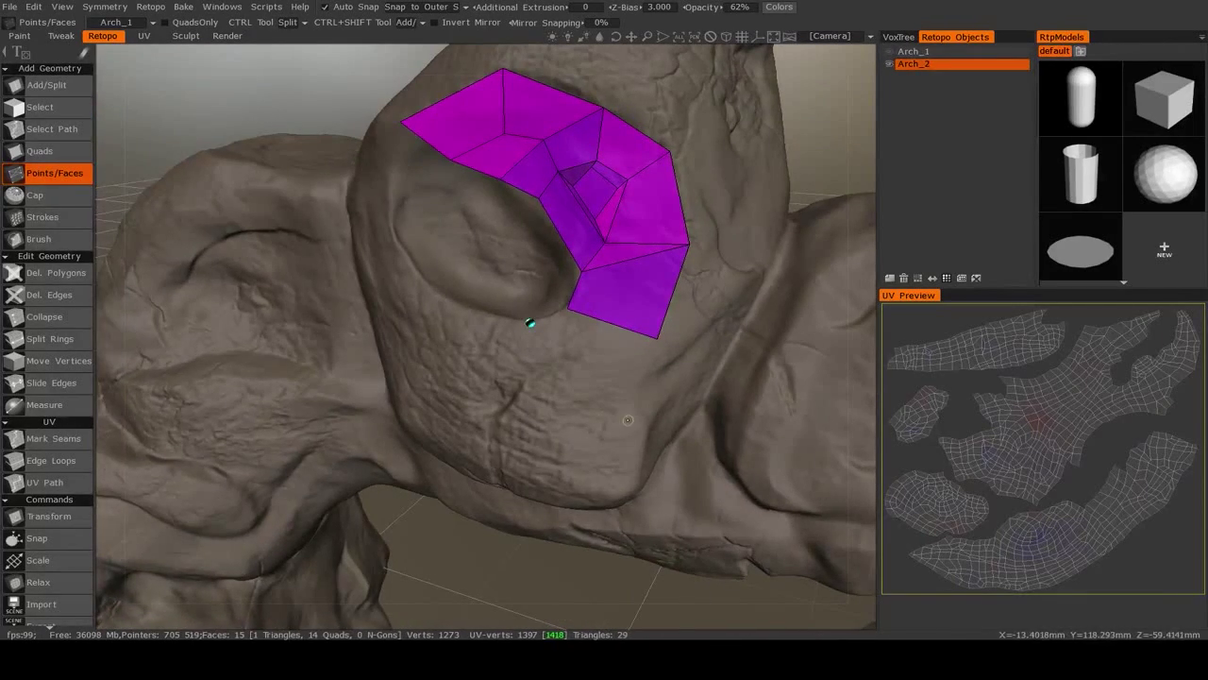
pyautogui.moveTo(602, 359); pyautogui.dragTo(614, 485, button='middle')
pyautogui.rightClick(545, 391)
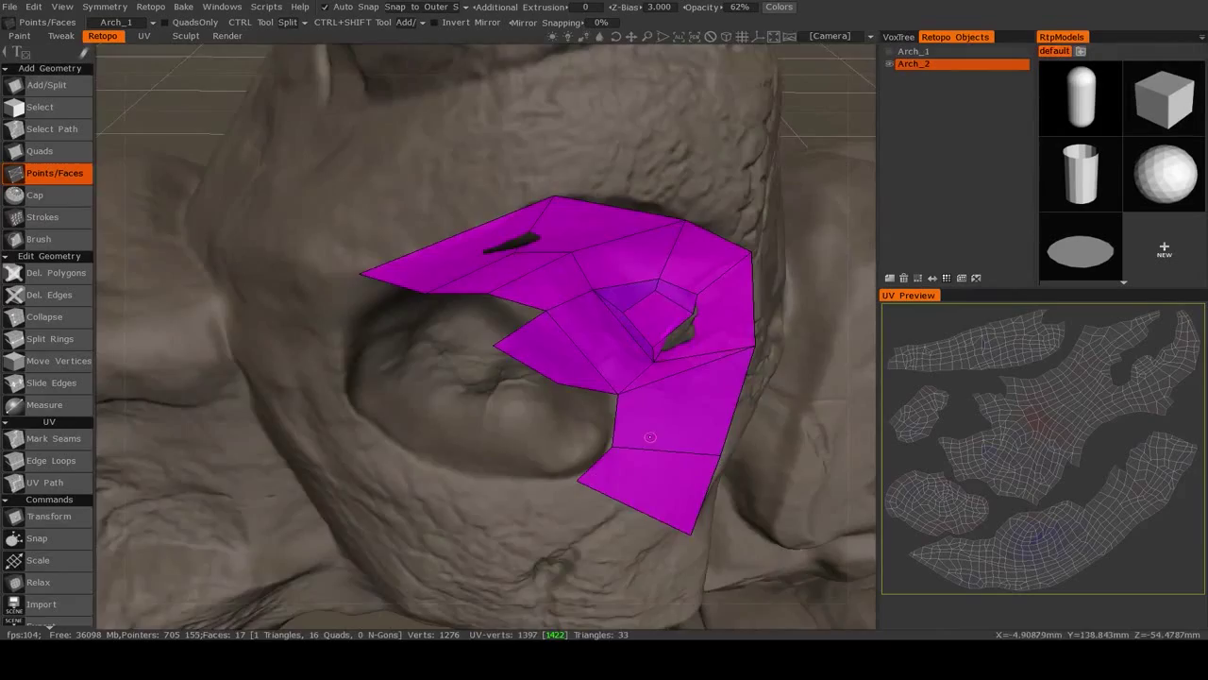
# Step: Add two quads along the inner side of the lower rim, stepping down into the hollow
pyautogui.scroll(-5, 580, 444)
pyautogui.moveTo(579, 445); pyautogui.dragTo(745, 404, button='middle')
pyautogui.moveTo(664, 366); pyautogui.dragTo(547, 313, button='middle')
pyautogui.scroll(5, 594, 424)
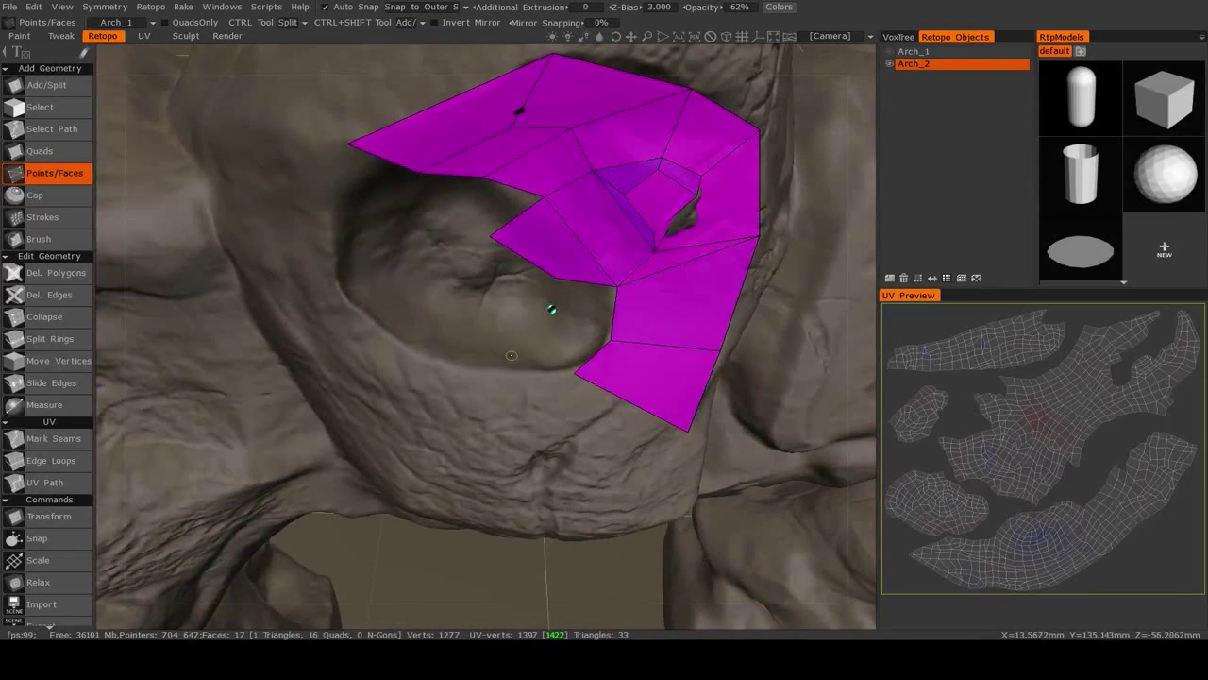
pyautogui.click(510, 355)
pyautogui.rightClick(560, 341)
pyautogui.rightClick(584, 305)
pyautogui.keyDown('alt'); pyautogui.moveTo(577, 369); pyautogui.dragTo(599, 343); pyautogui.keyUp('alt')
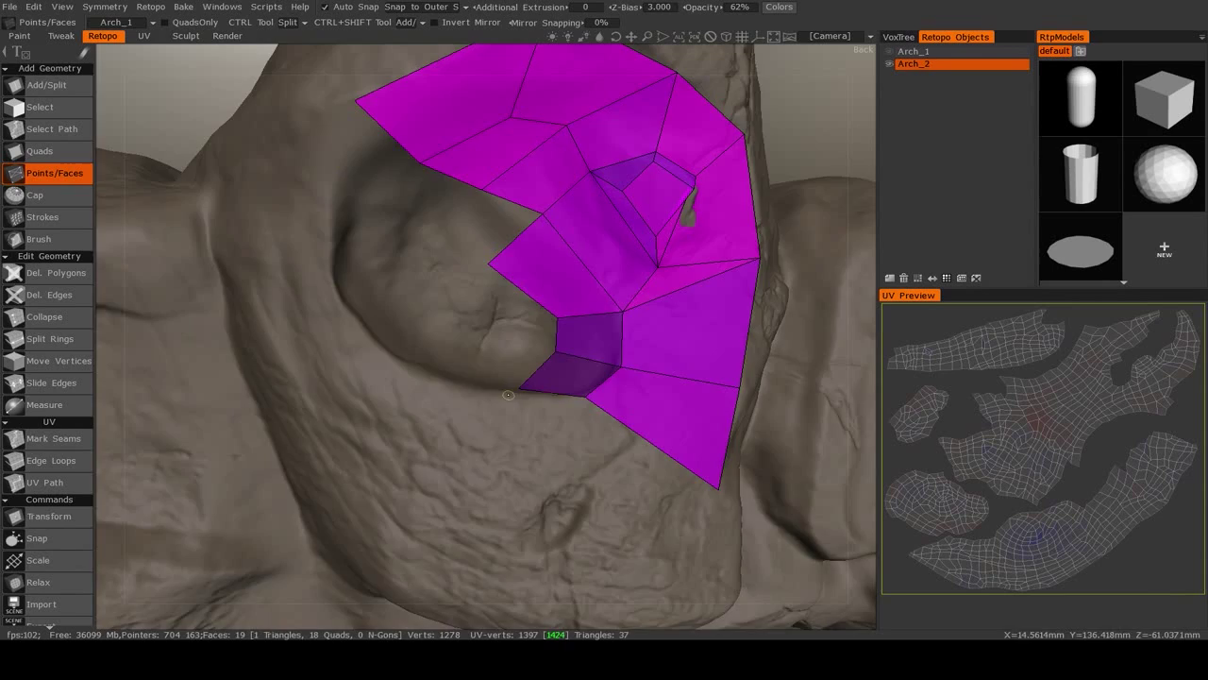
# Step: Extend the upper rim strip with two quads running down the far side of the hollow
pyautogui.keyDown('alt'); pyautogui.moveTo(508, 394); pyautogui.dragTo(575, 367); pyautogui.keyUp('alt')
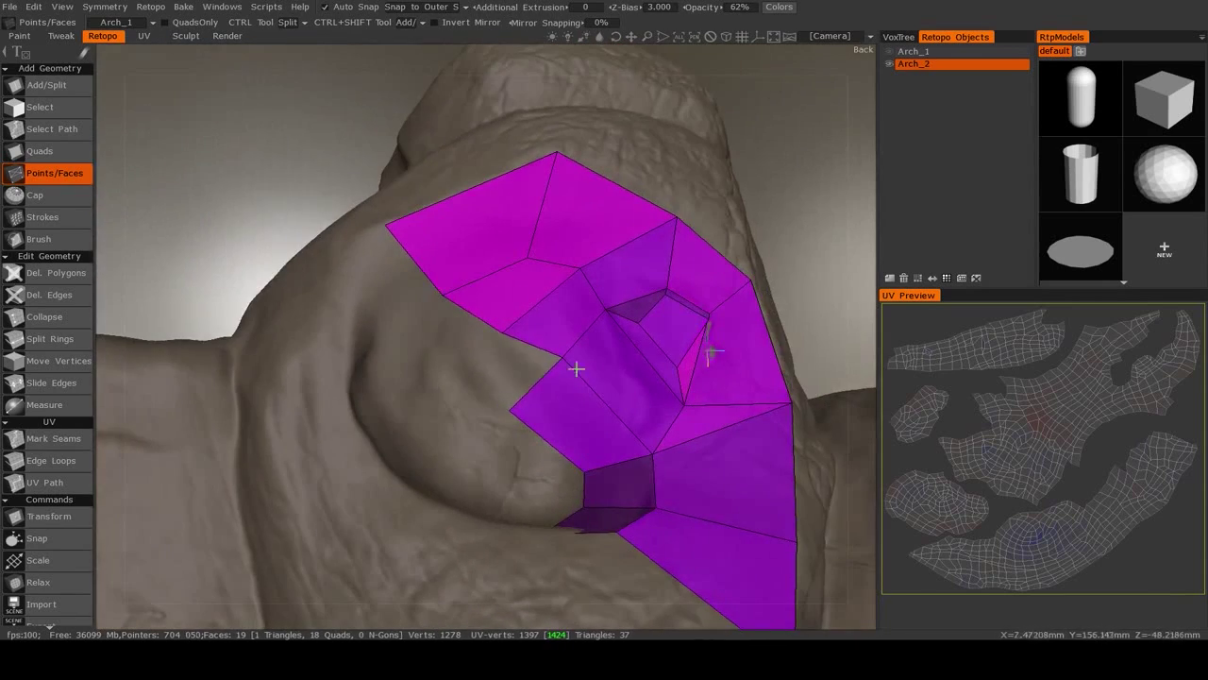
pyautogui.click(347, 350)
pyautogui.click(403, 364)
pyautogui.rightClick(401, 323)
pyautogui.moveTo(492, 364)
pyautogui.keyDown('alt'); pyautogui.mouseDown()
pyautogui.moveTo(471, 424)
pyautogui.moveTo(444, 401)
pyautogui.moveTo(499, 490)
pyautogui.mouseUp(); pyautogui.keyUp('alt')
pyautogui.click(434, 392)
pyautogui.click(474, 367)
pyautogui.rightClick(440, 344)
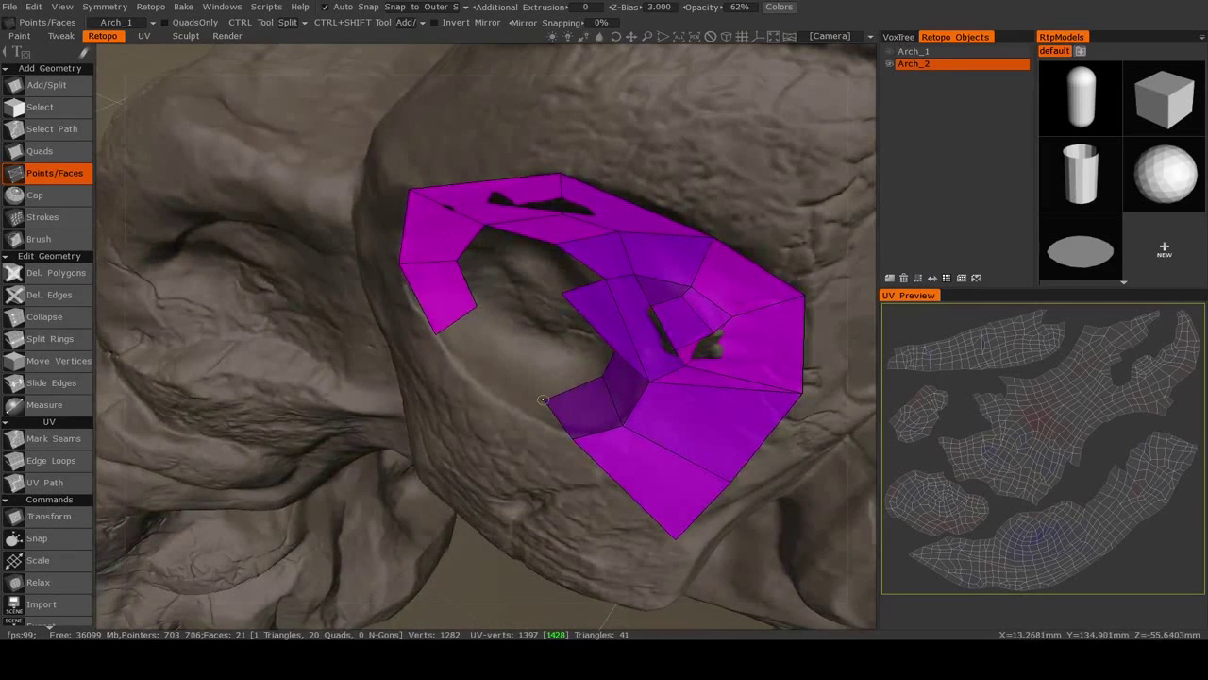
# Step: Reposition the end vertex of the lower rim and close the ring around the hollow with two quads
pyautogui.moveTo(544, 402); pyautogui.dragTo(561, 391)
pyautogui.click(510, 361)
pyautogui.click(484, 396)
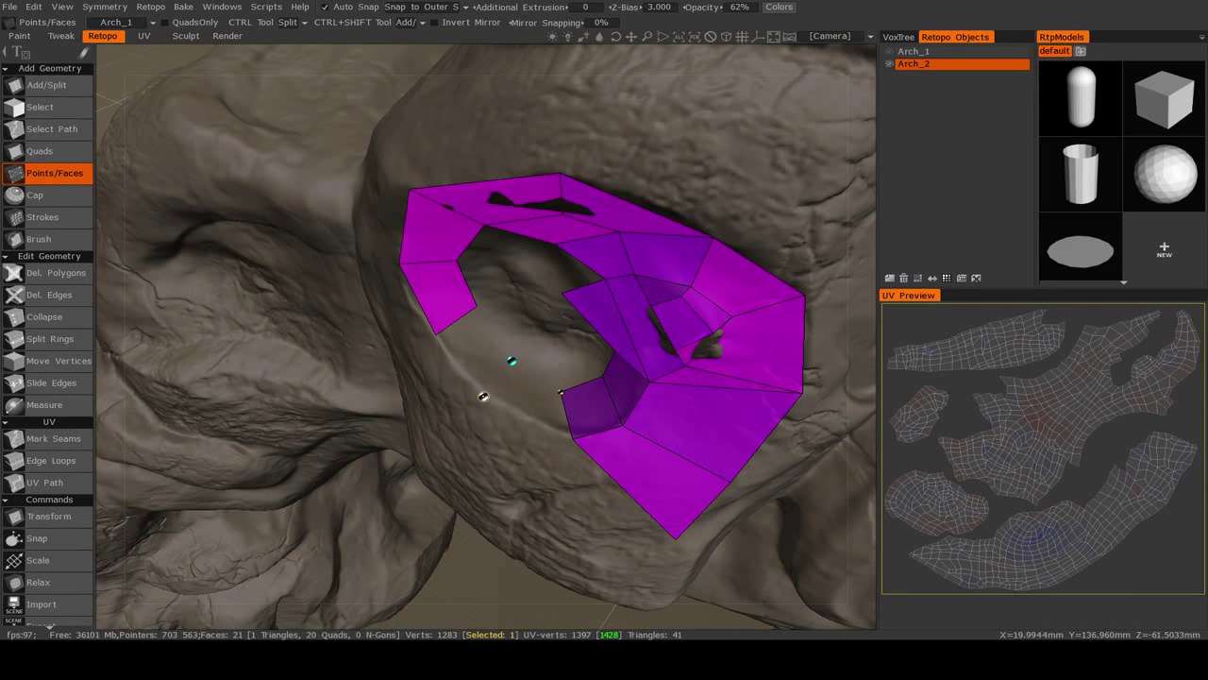
pyautogui.rightClick(527, 398)
pyautogui.rightClick(474, 352)
pyautogui.moveTo(484, 396); pyautogui.dragTo(555, 329)
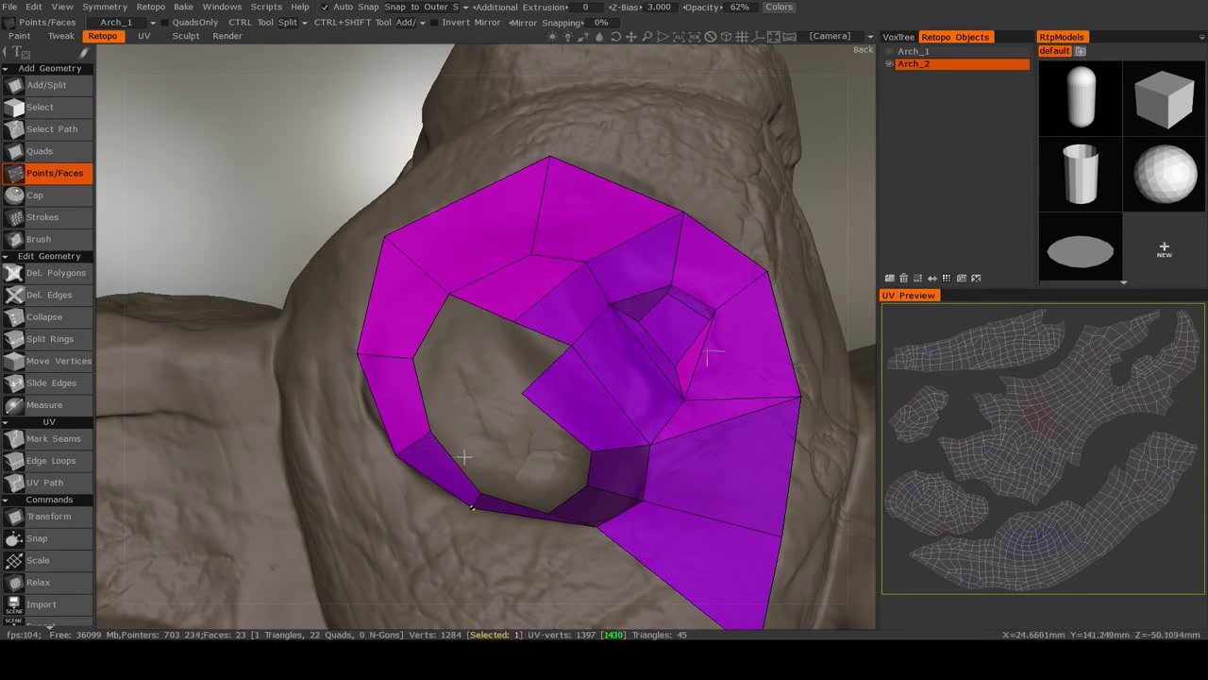
# Step: Inspect the ring from several angles, hiding Arch_2 to examine the bare sculpted hollow and showing it again
pyautogui.keyDown('alt'); pyautogui.moveTo(462, 459); pyautogui.dragTo(425, 480); pyautogui.keyUp('alt')
pyautogui.keyDown('alt'); pyautogui.moveTo(557, 492); pyautogui.dragTo(469, 424); pyautogui.keyUp('alt')
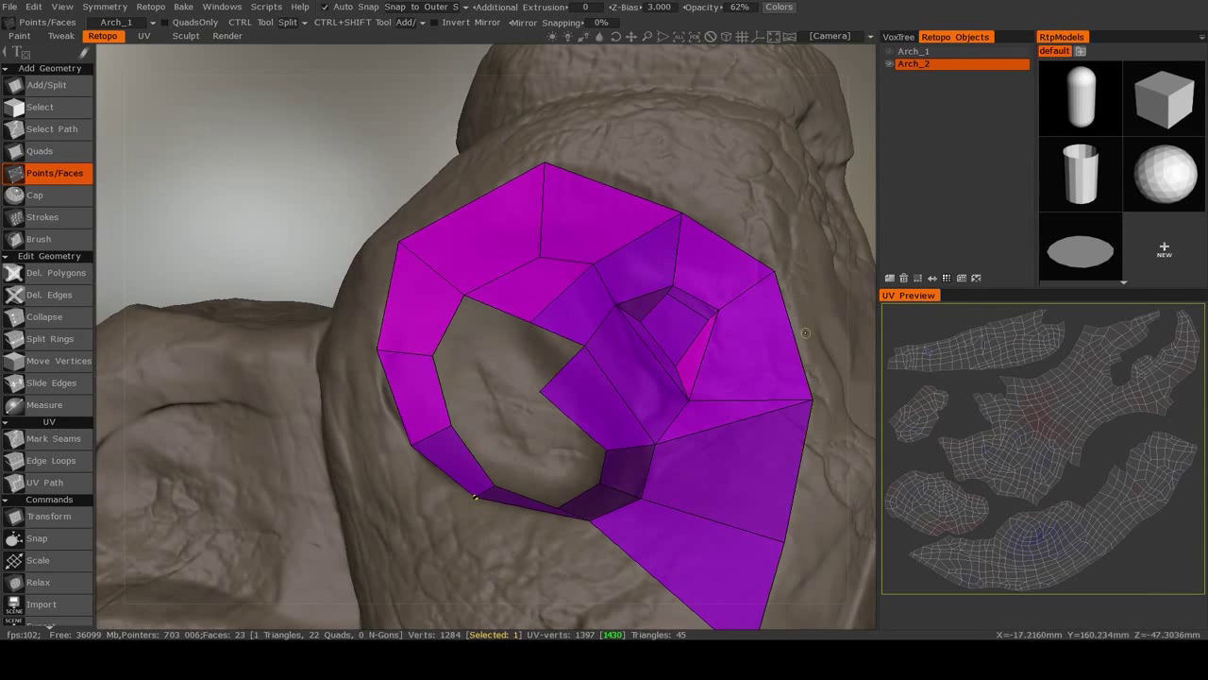
pyautogui.keyDown('alt'); pyautogui.moveTo(716, 357); pyautogui.dragTo(575, 410); pyautogui.keyUp('alt')
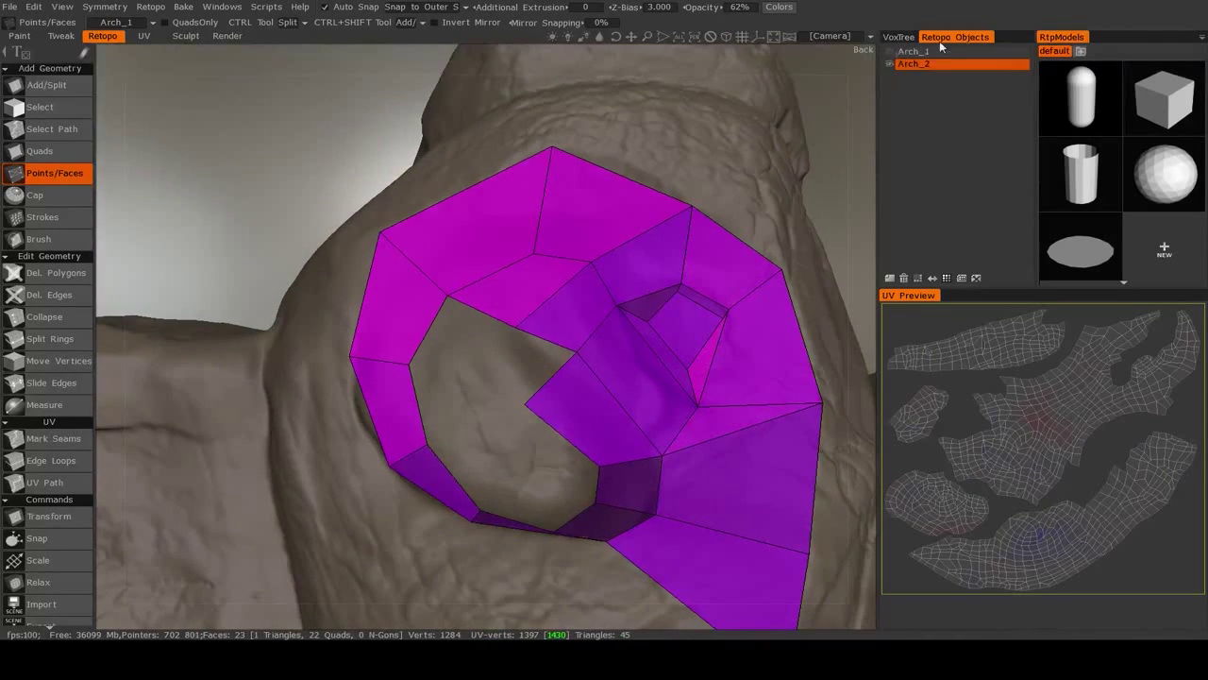
pyautogui.click(892, 64)
pyautogui.keyDown('alt'); pyautogui.moveTo(623, 359); pyautogui.dragTo(569, 437); pyautogui.keyUp('alt')
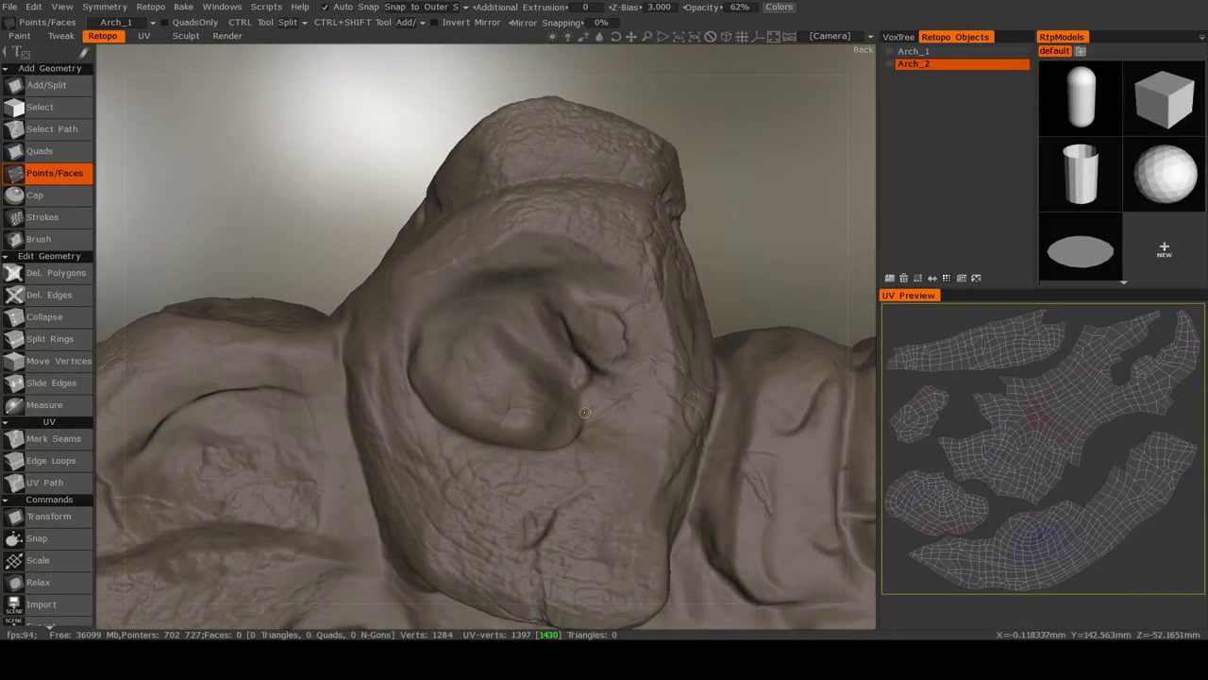
pyautogui.click(890, 64)
pyautogui.scroll(5, 502, 421)
# Step: Add two quads inside the hollow beneath its upper rim, connecting to the faces beside the bump
pyautogui.keyDown('alt'); pyautogui.moveTo(504, 434); pyautogui.dragTo(501, 479); pyautogui.keyUp('alt')
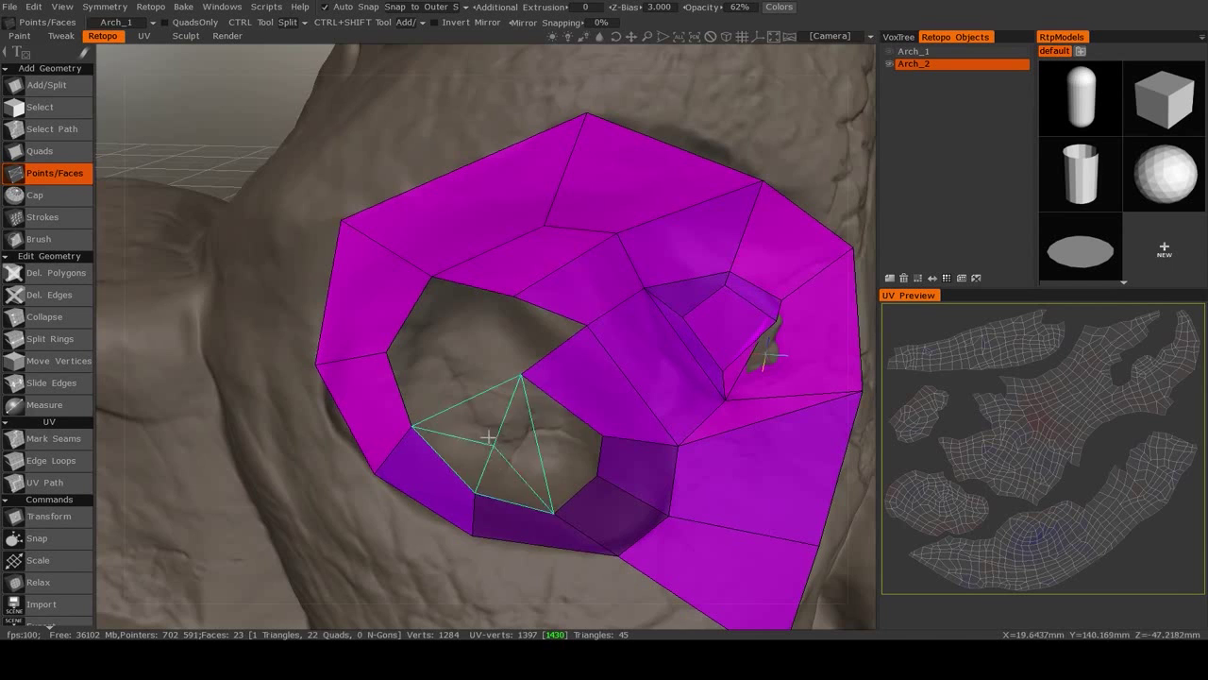
pyautogui.moveTo(480, 412)
pyautogui.keyDown('alt'); pyautogui.mouseDown()
pyautogui.moveTo(476, 375)
pyautogui.moveTo(491, 428)
pyautogui.mouseUp(); pyautogui.keyUp('alt')
pyautogui.click(466, 385)
pyautogui.rightClick(514, 359)
pyautogui.rightClick(462, 345)
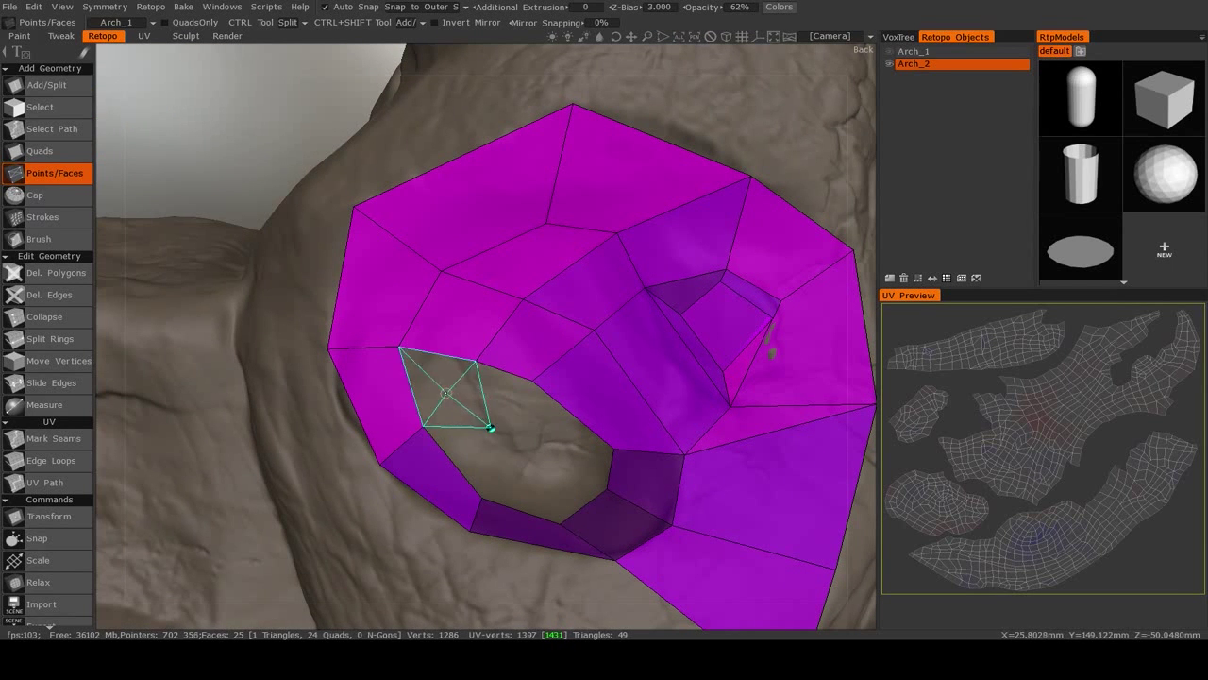
# Step: Fill the rest of the hollow's floor with four quads around a shared central vertex
pyautogui.click(484, 427)
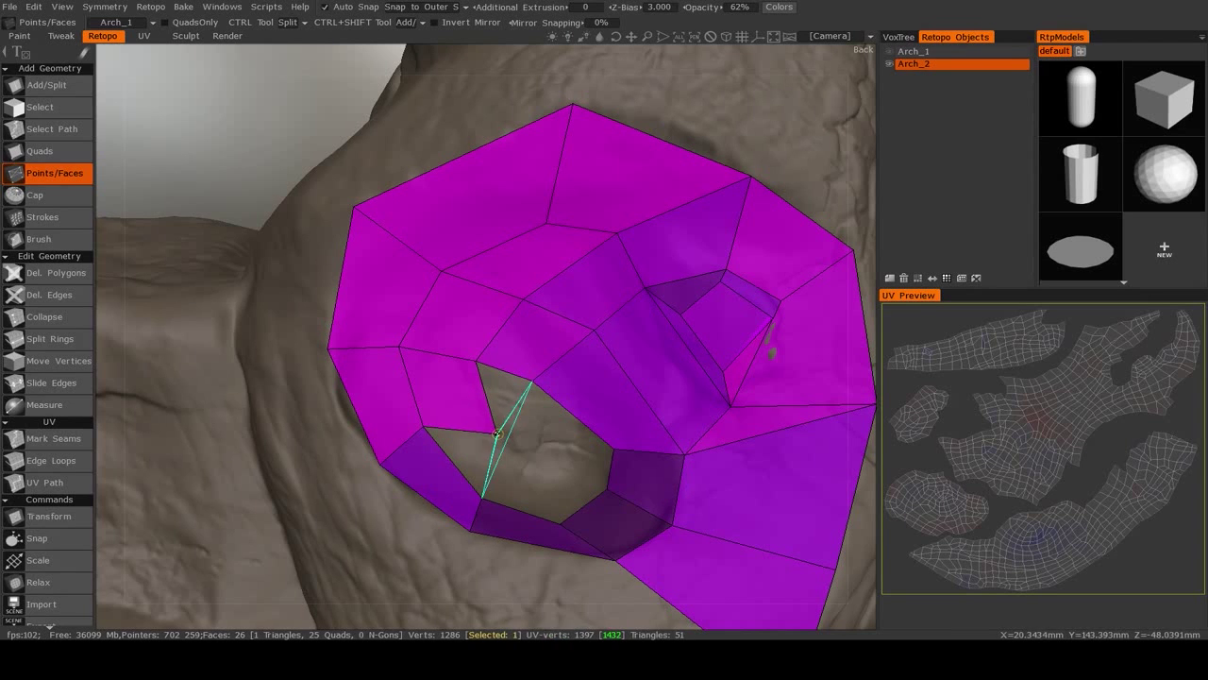
pyautogui.moveTo(500, 441); pyautogui.dragTo(505, 445)
pyautogui.rightClick(534, 414)
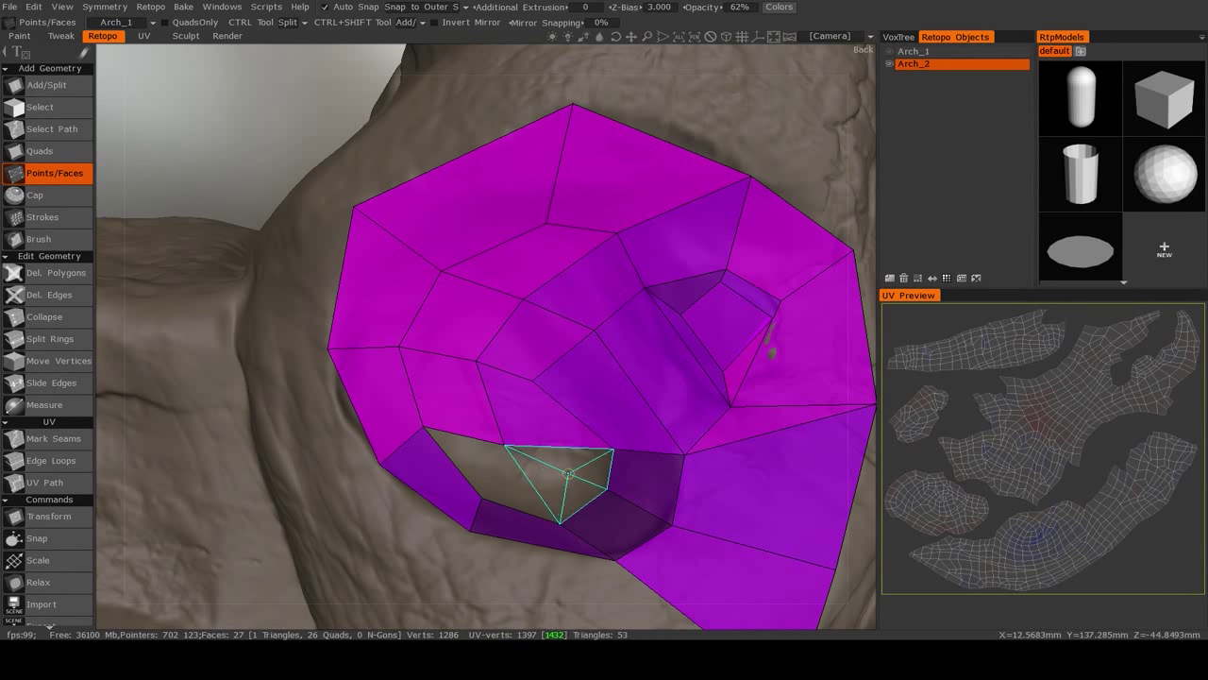
pyautogui.rightClick(564, 473)
pyautogui.click(510, 472)
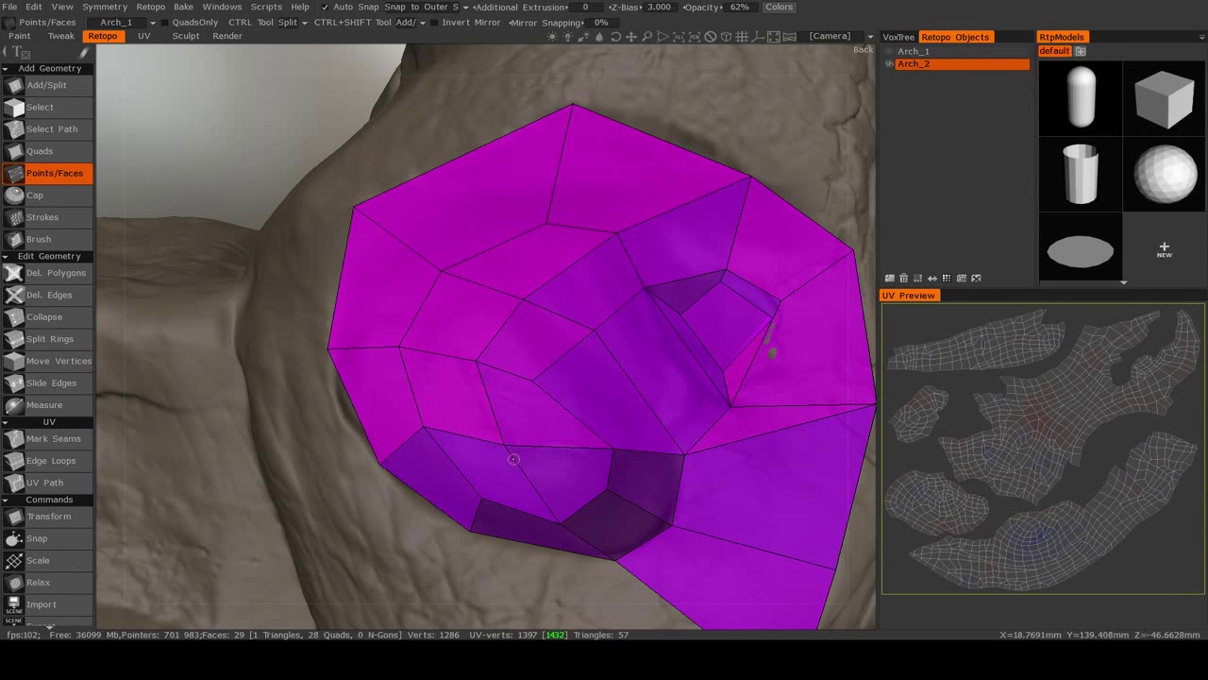
# Step: Attach two quads to the outer edges of the lower rim faces, reaching the crease beside the neighbouring boulder
pyautogui.scroll(-4, 544, 445)
pyautogui.keyDown('alt'); pyautogui.moveTo(610, 376); pyautogui.dragTo(559, 353); pyautogui.keyUp('alt')
pyautogui.scroll(2, 578, 419)
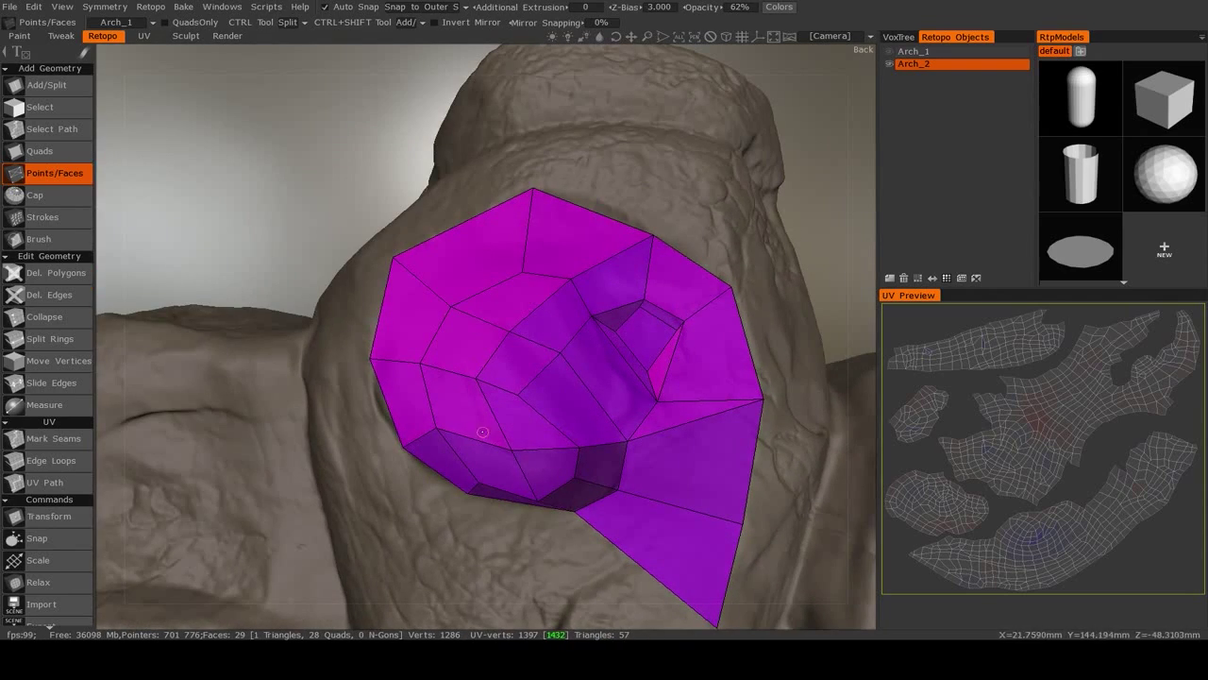
pyautogui.scroll(-5, 453, 368)
pyautogui.keyDown('alt'); pyautogui.moveTo(466, 421); pyautogui.dragTo(529, 399); pyautogui.keyUp('alt')
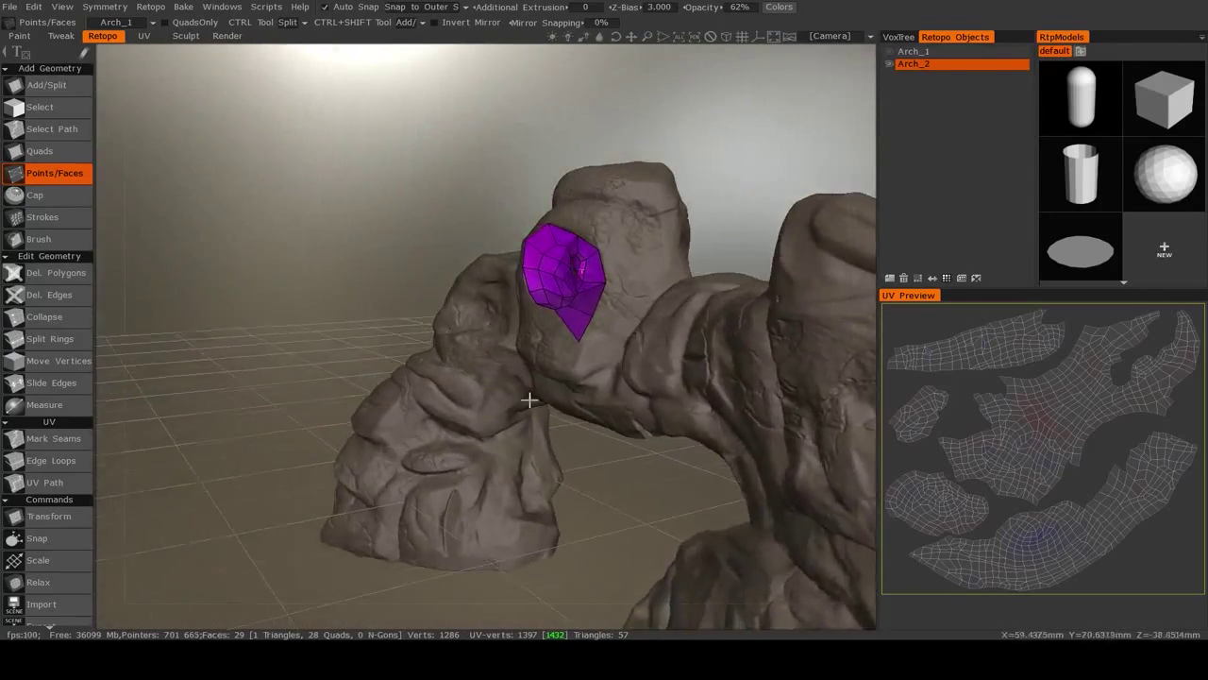
pyautogui.keyDown('alt'); pyautogui.moveTo(529, 400); pyautogui.dragTo(642, 442, button='right'); pyautogui.keyUp('alt')
pyautogui.keyDown('alt'); pyautogui.moveTo(642, 442); pyautogui.dragTo(683, 475); pyautogui.keyUp('alt')
pyautogui.keyDown('alt'); pyautogui.moveTo(794, 321); pyautogui.dragTo(706, 349); pyautogui.keyUp('alt')
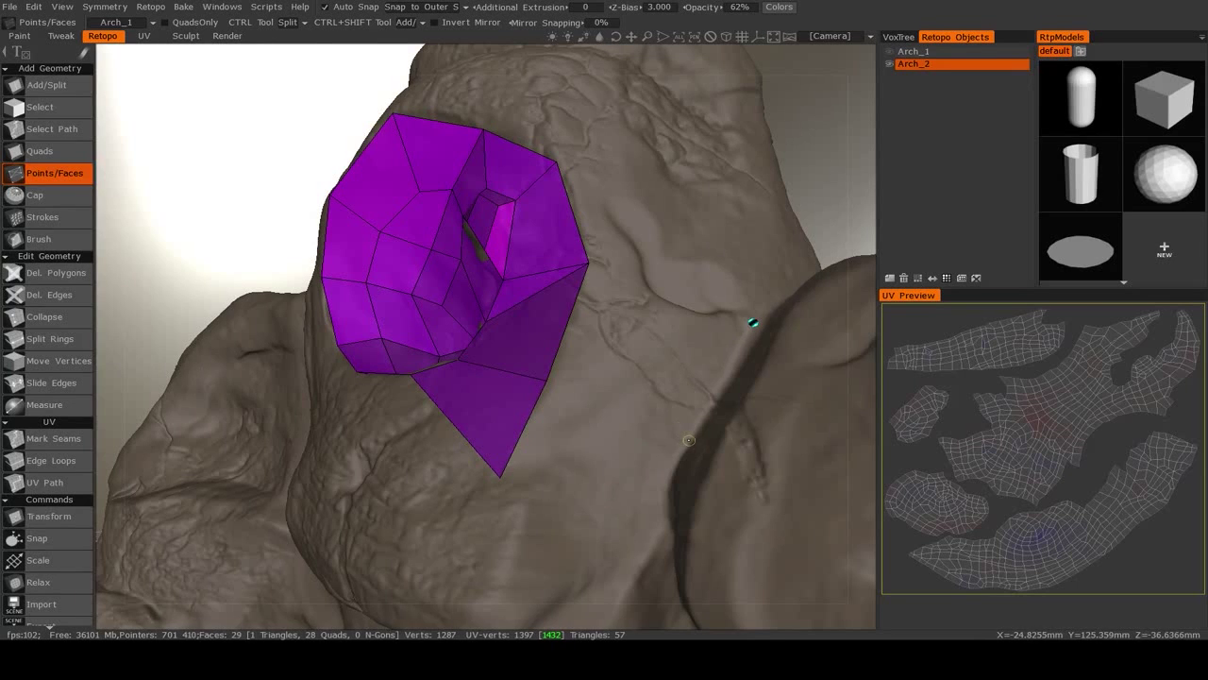
pyautogui.keyDown('alt'); pyautogui.moveTo(614, 479); pyautogui.dragTo(666, 389); pyautogui.keyUp('alt')
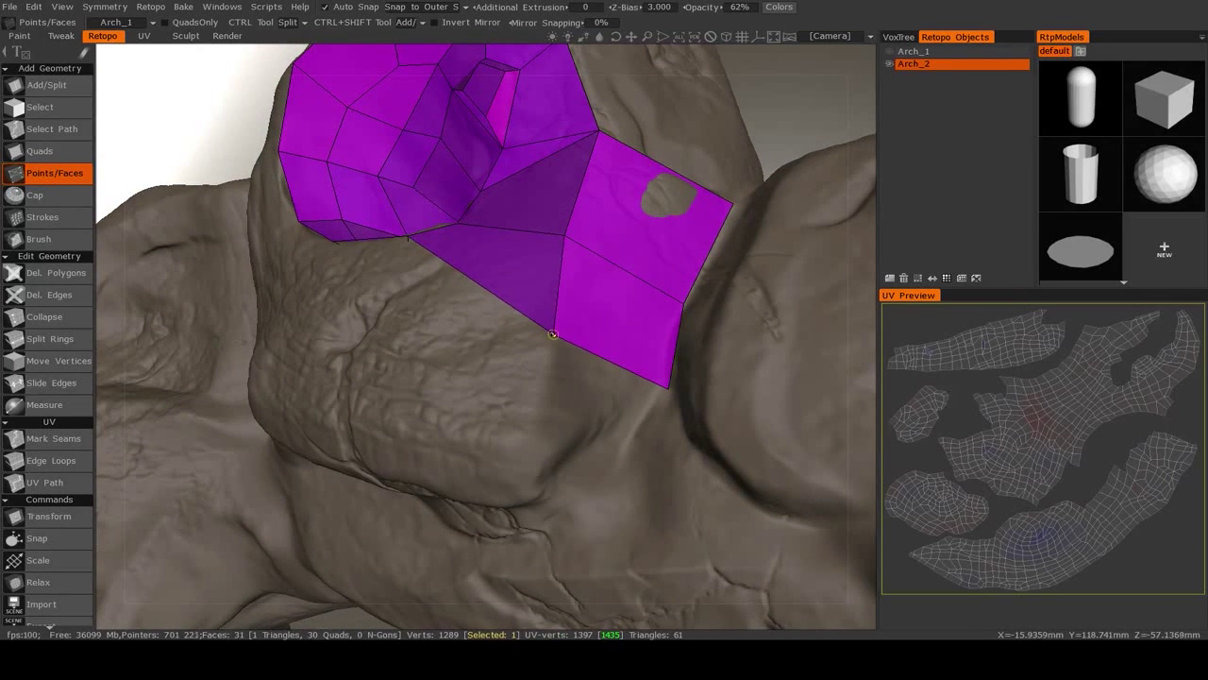
# Step: Continue the side strip downward with one more quad along the boulder's crease
pyautogui.keyDown('alt'); pyautogui.moveTo(553, 334); pyautogui.dragTo(492, 386); pyautogui.keyUp('alt')
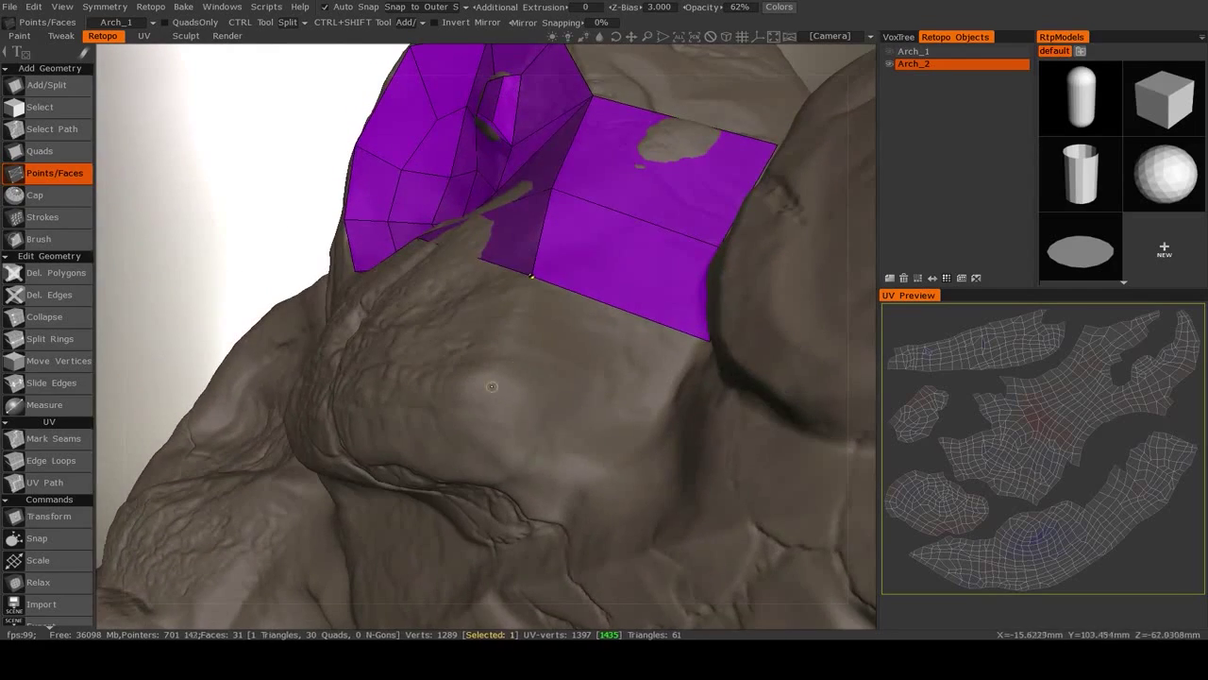
pyautogui.click(603, 471)
pyautogui.keyDown('alt'); pyautogui.moveTo(603, 471); pyautogui.dragTo(543, 374); pyautogui.keyUp('alt')
pyautogui.click(604, 309)
pyautogui.keyDown('alt'); pyautogui.moveTo(604, 311); pyautogui.dragTo(559, 358); pyautogui.keyUp('alt')
pyautogui.click(634, 370)
pyautogui.rightClick(557, 358)
pyautogui.hotkey('ctrl', 'z')
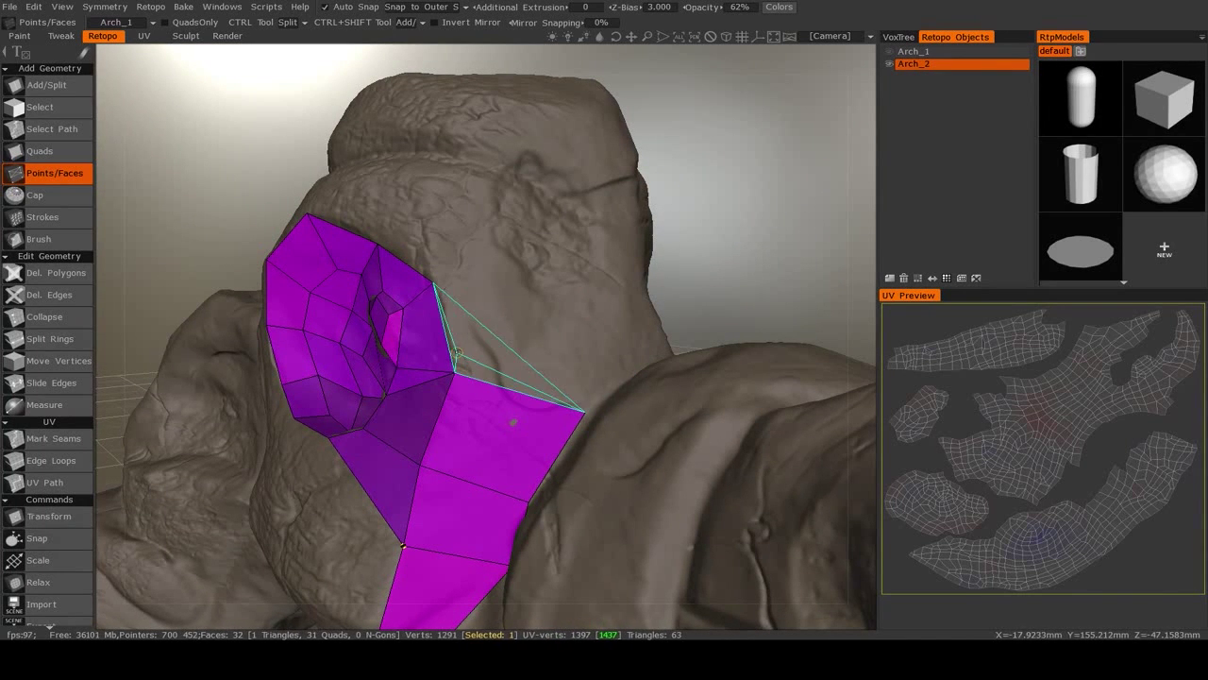
pyautogui.keyDown('alt'); pyautogui.moveTo(423, 297); pyautogui.dragTo(448, 324); pyautogui.keyUp('alt')
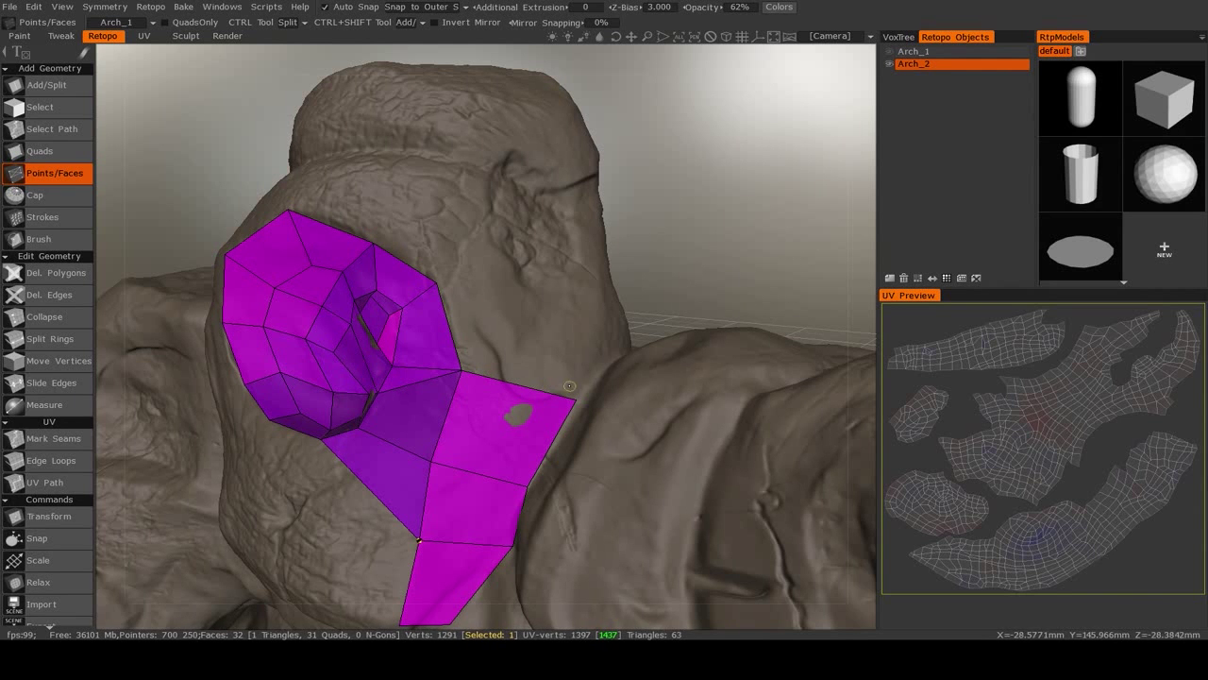
pyautogui.click(563, 296)
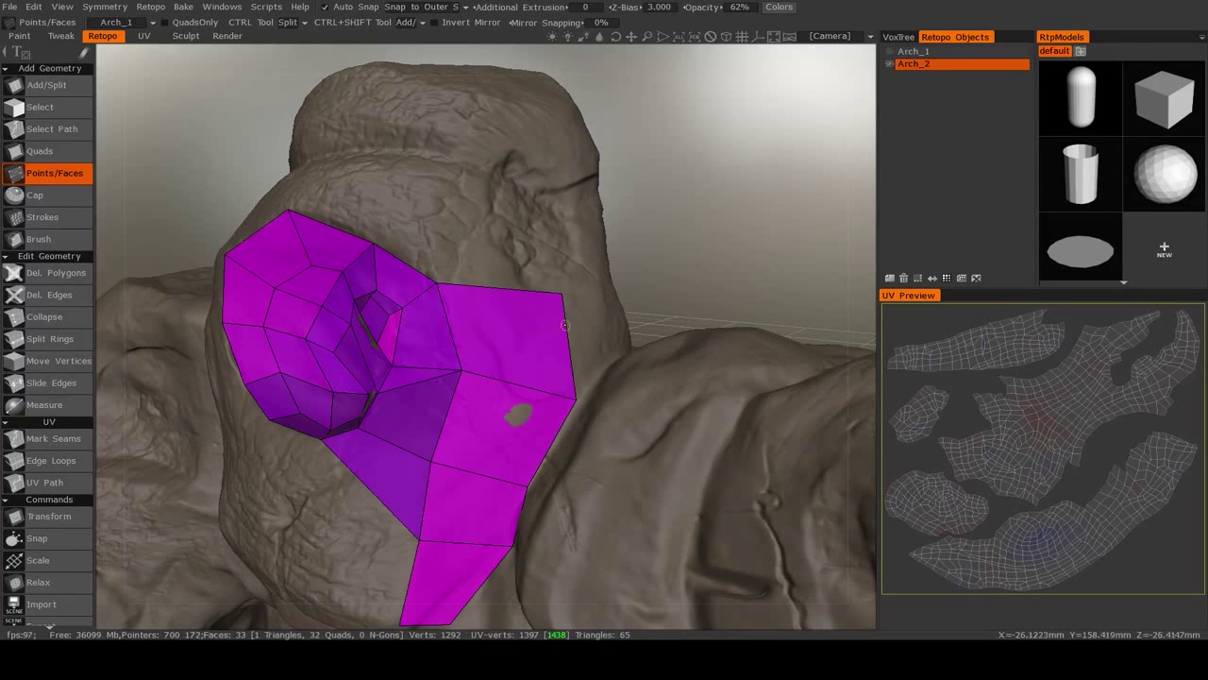
pyautogui.keyDown('alt'); pyautogui.moveTo(562, 296); pyautogui.dragTo(522, 330); pyautogui.keyUp('alt')
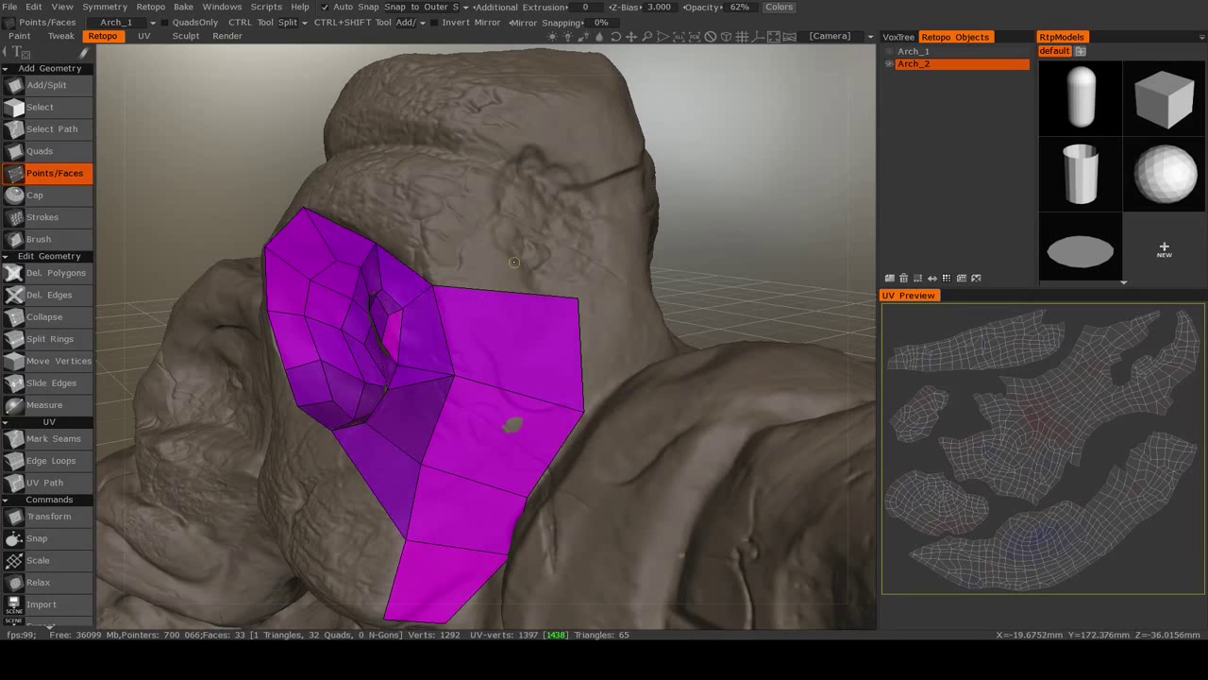
pyautogui.moveTo(448, 368)
pyautogui.keyDown('alt'); pyautogui.mouseDown()
pyautogui.moveTo(474, 316)
pyautogui.moveTo(464, 331)
pyautogui.mouseUp(); pyautogui.keyUp('alt')
pyautogui.moveTo(556, 298)
pyautogui.keyDown('alt'); pyautogui.mouseDown()
pyautogui.moveTo(604, 289)
pyautogui.moveTo(558, 290)
pyautogui.mouseUp(); pyautogui.keyUp('alt')
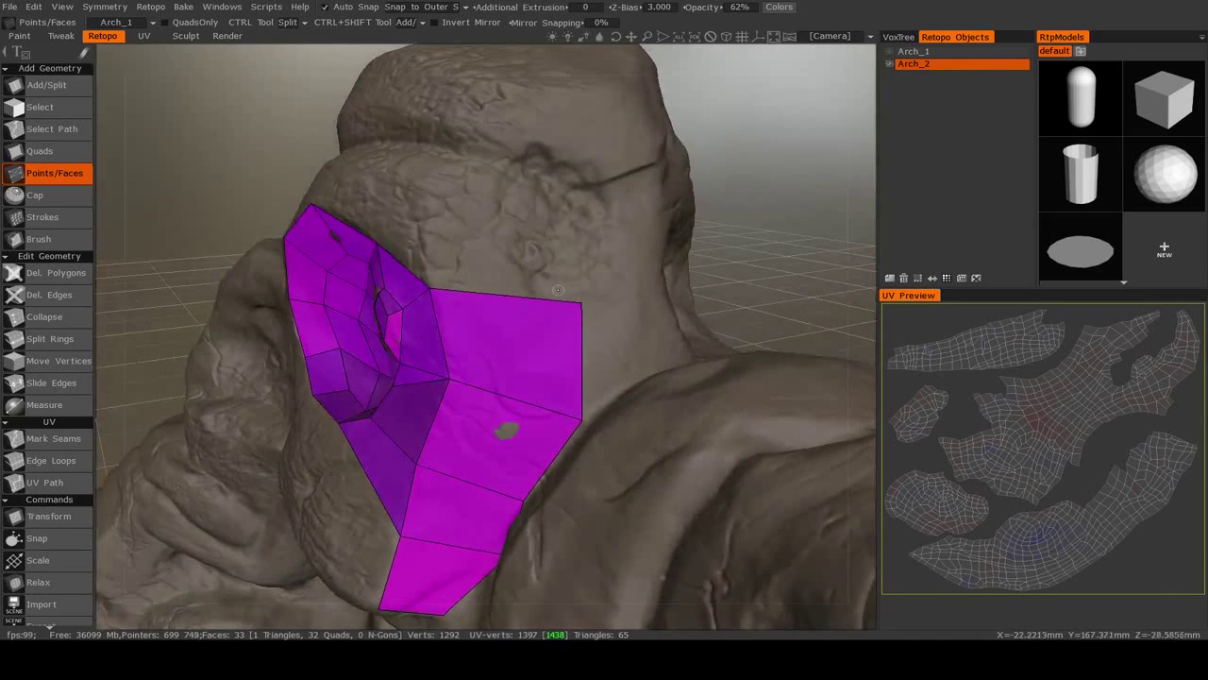
pyautogui.keyDown('alt'); pyautogui.moveTo(488, 176); pyautogui.dragTo(547, 281); pyautogui.keyUp('alt')
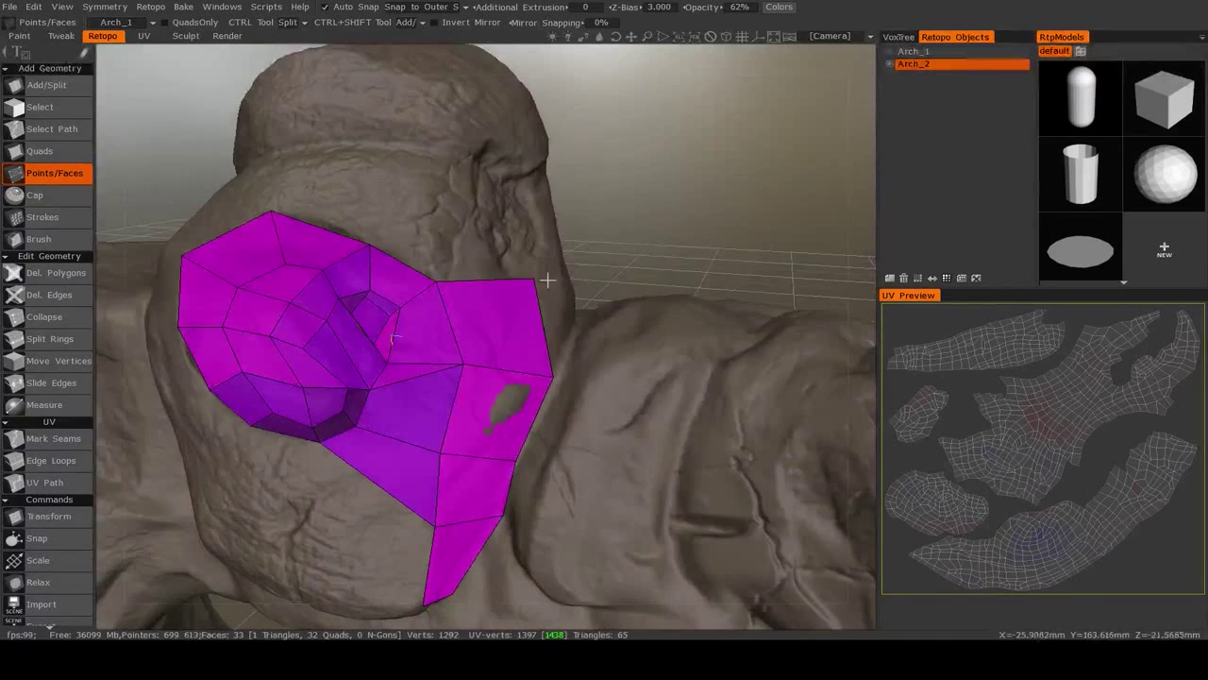
pyautogui.keyDown('alt'); pyautogui.moveTo(479, 508); pyautogui.dragTo(453, 562); pyautogui.keyUp('alt')
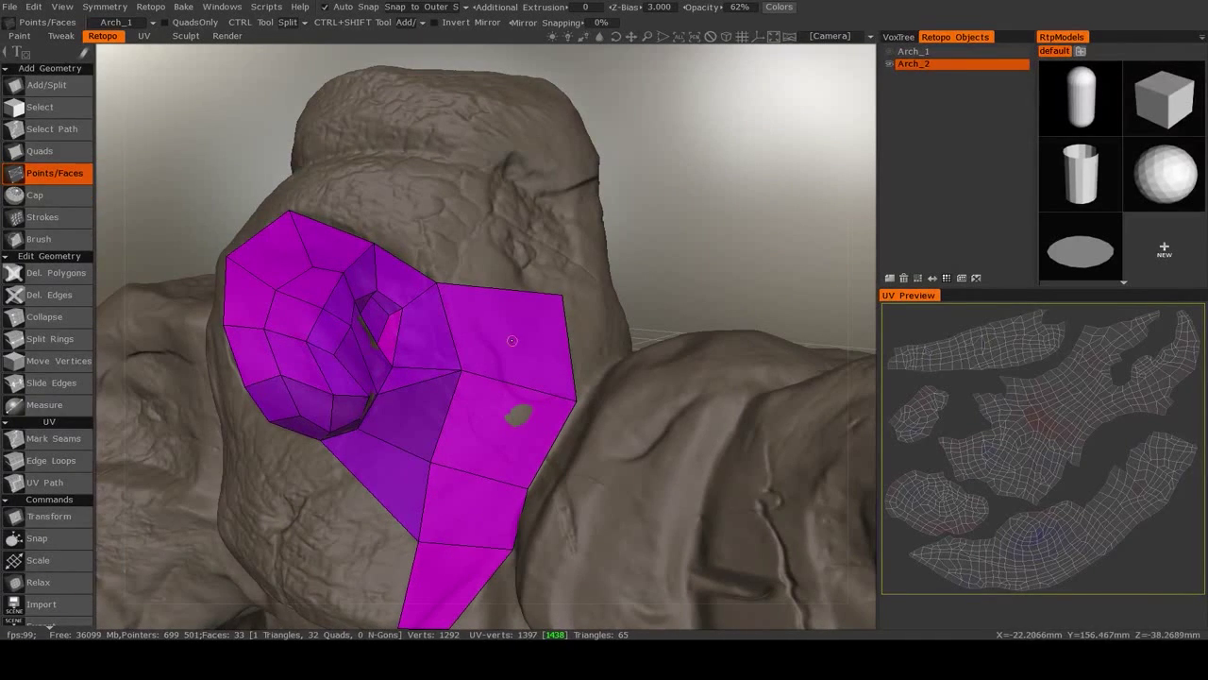
pyautogui.keyDown('alt'); pyautogui.moveTo(468, 241); pyautogui.dragTo(478, 391); pyautogui.keyUp('alt')
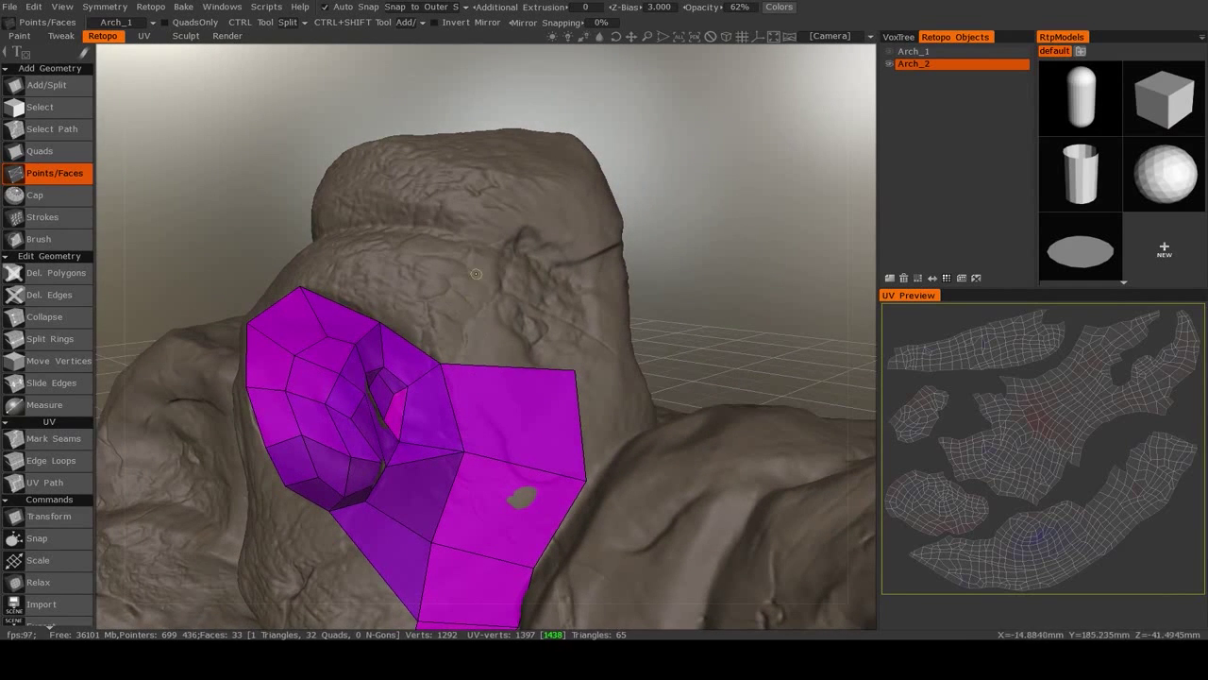
pyautogui.click(460, 241)
pyautogui.keyDown('alt'); pyautogui.moveTo(460, 241); pyautogui.dragTo(412, 329); pyautogui.keyUp('alt')
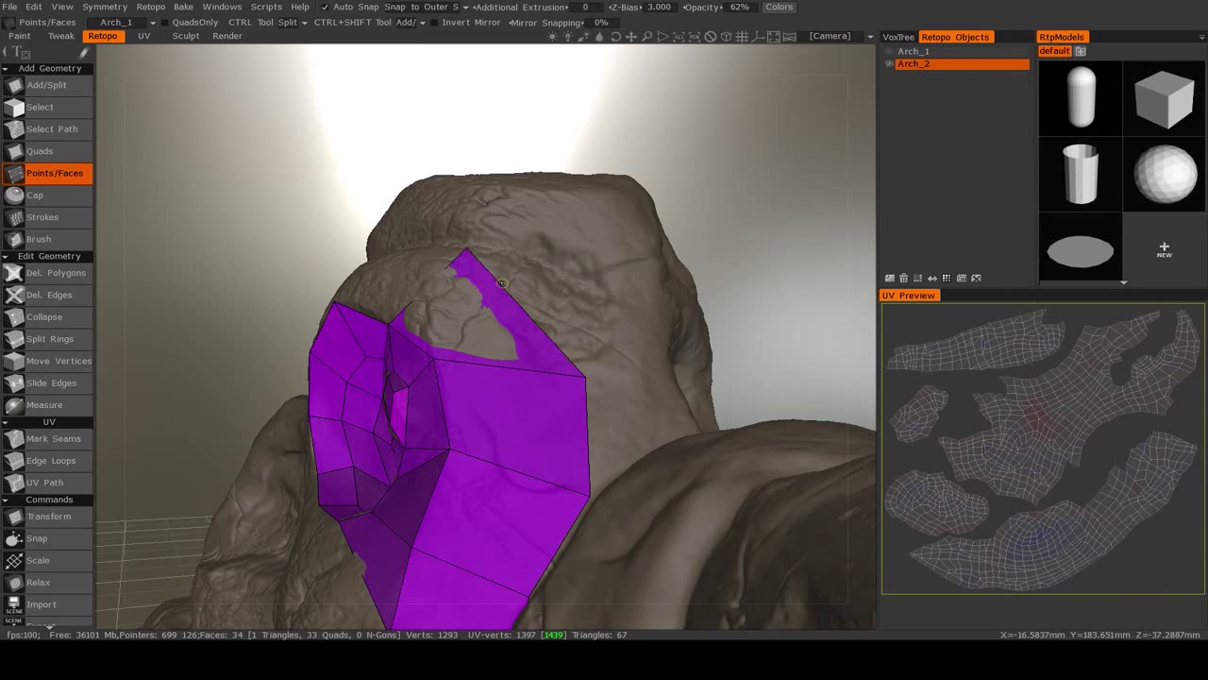
pyautogui.keyDown('alt'); pyautogui.moveTo(509, 351); pyautogui.dragTo(549, 370); pyautogui.keyUp('alt')
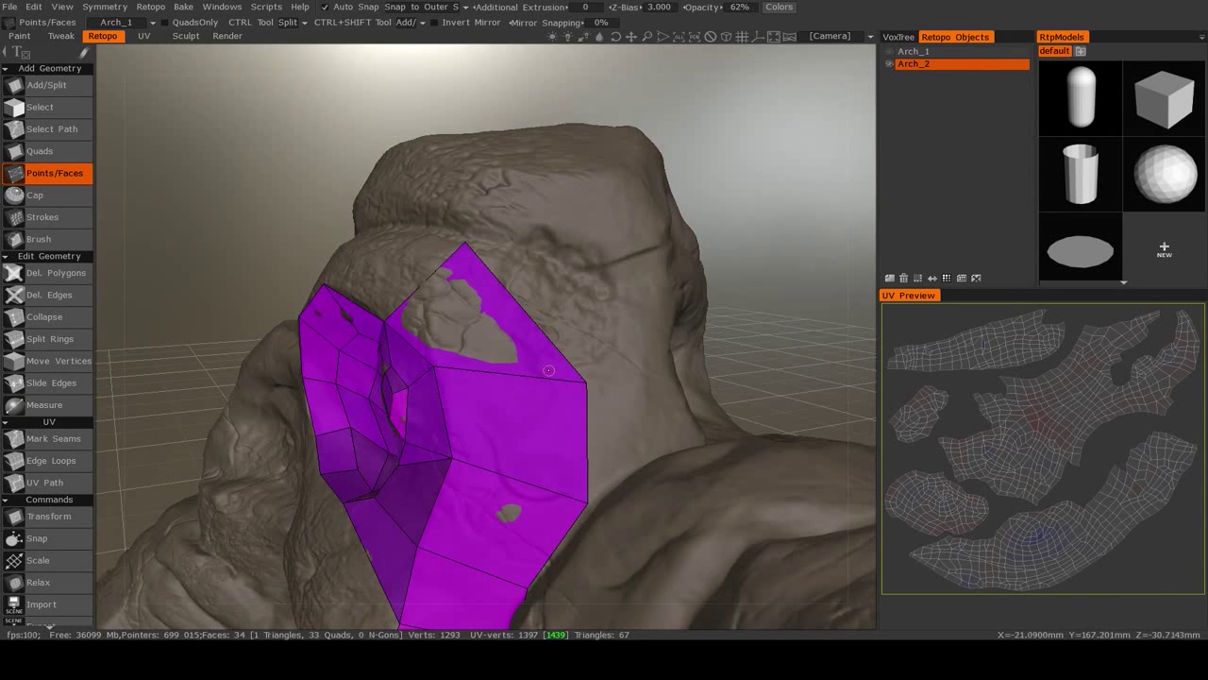
pyautogui.hotkey('ctrl', 'z')
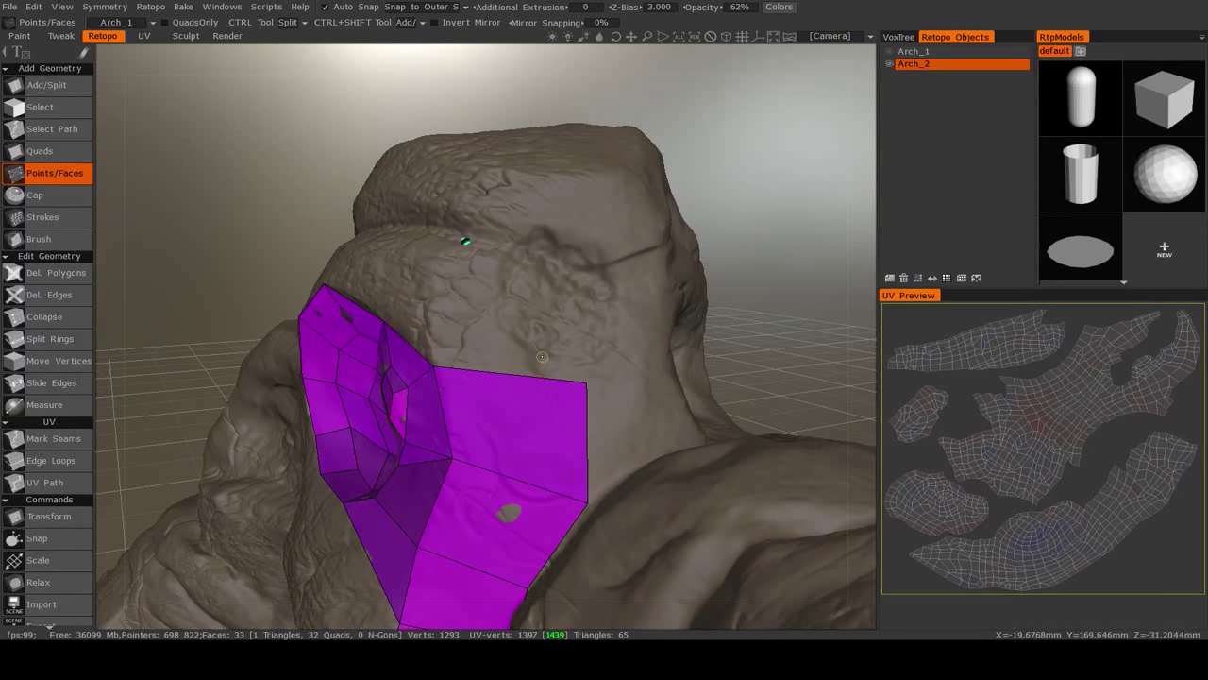
pyautogui.keyDown('alt'); pyautogui.moveTo(600, 380); pyautogui.dragTo(571, 409); pyautogui.keyUp('alt')
pyautogui.hotkey('ctrl', 'z')
pyautogui.hotkey('ctrl', 'z')
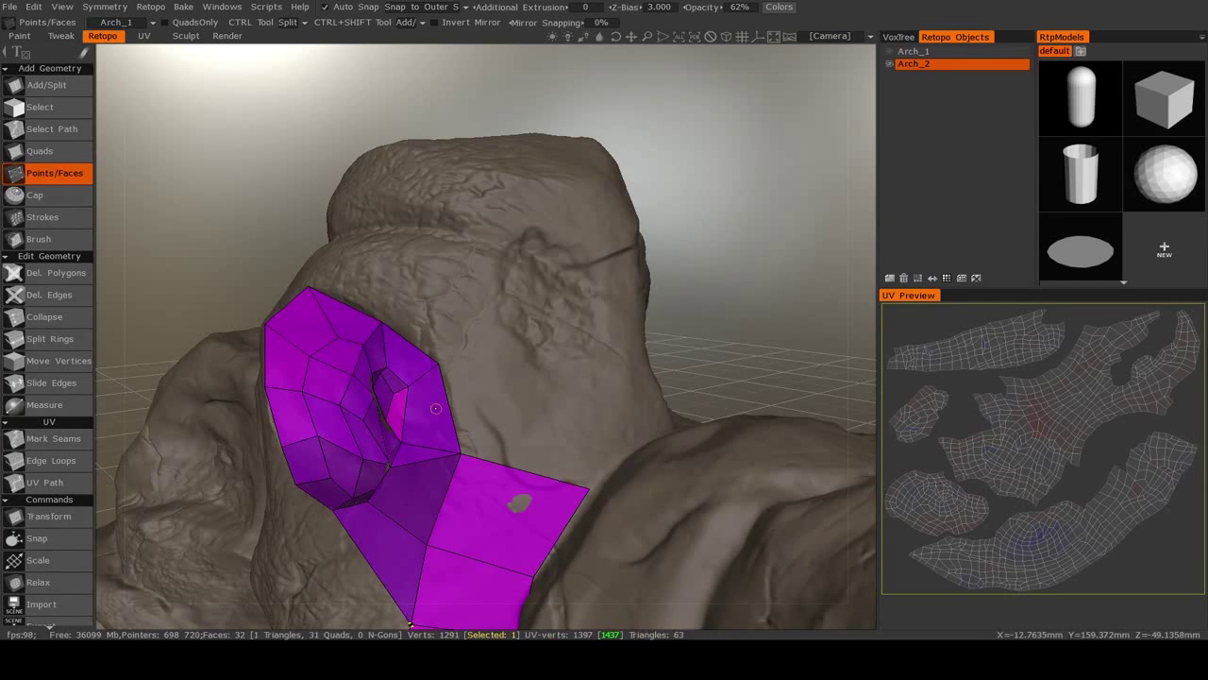
# Step: Fan two quads from the outer rim corner to fill between the side strip and the hollow's upper rim
pyautogui.moveTo(518, 468)
pyautogui.keyDown('alt'); pyautogui.mouseDown()
pyautogui.moveTo(474, 480)
pyautogui.moveTo(443, 443)
pyautogui.mouseUp(); pyautogui.keyUp('alt')
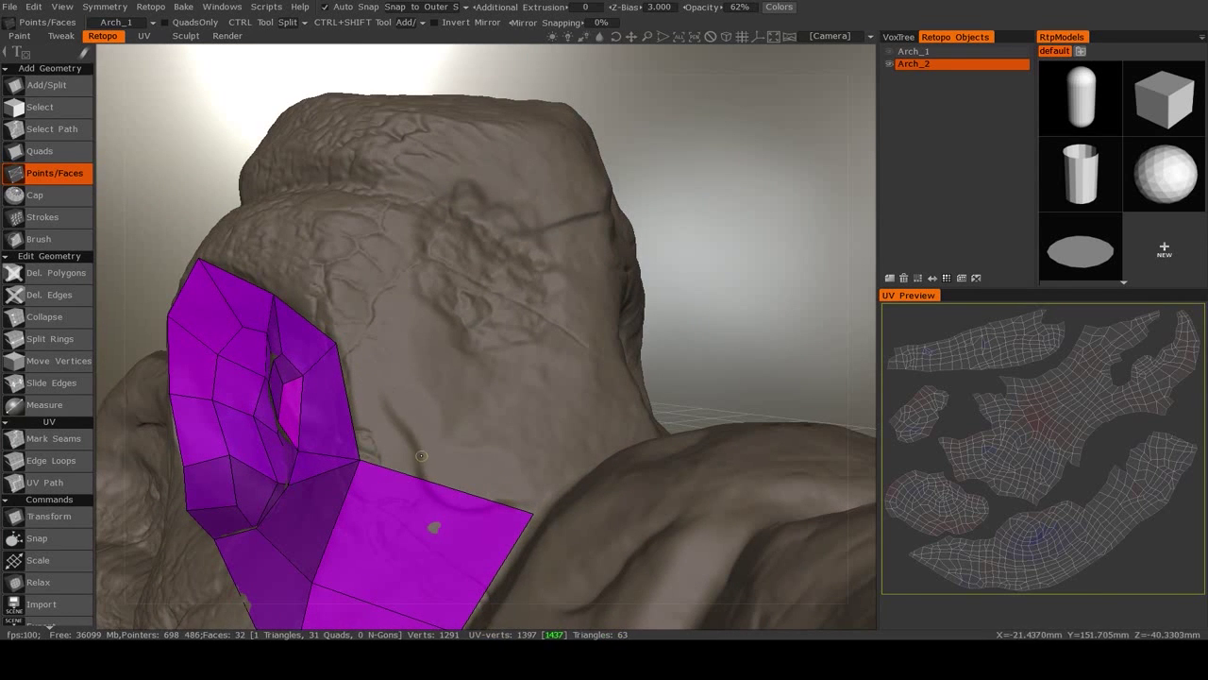
pyautogui.moveTo(546, 355)
pyautogui.keyDown('alt'); pyautogui.mouseDown()
pyautogui.moveTo(554, 366)
pyautogui.moveTo(557, 348)
pyautogui.mouseUp(); pyautogui.keyUp('alt')
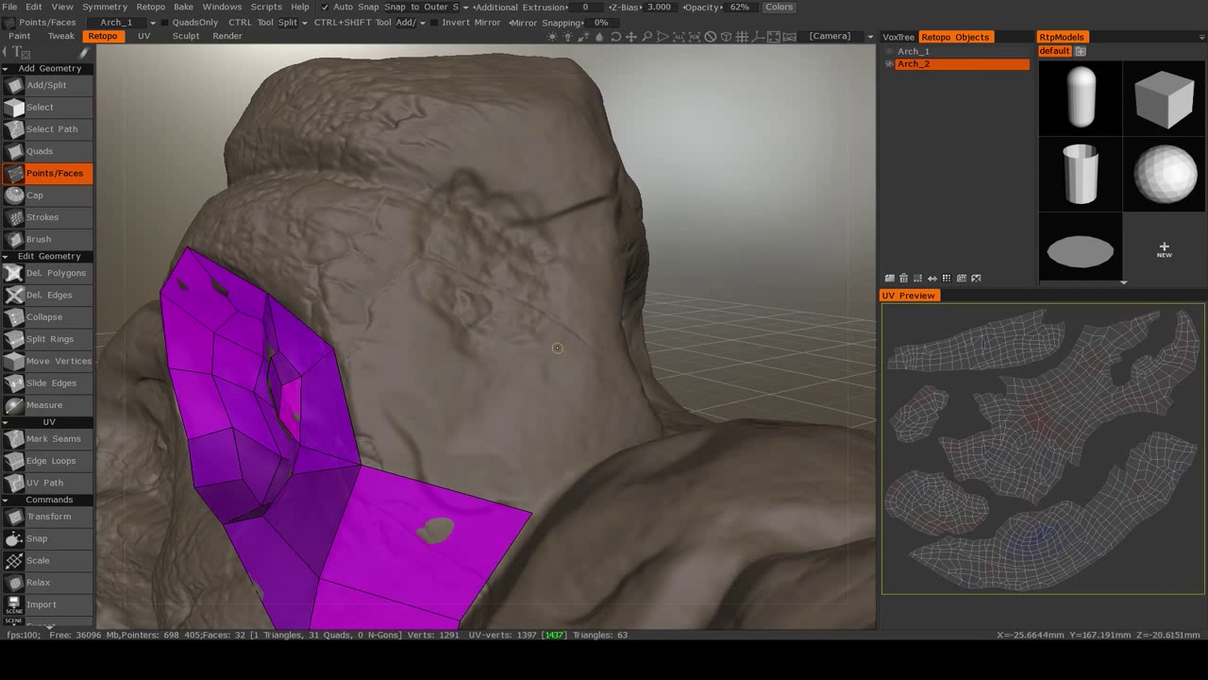
pyautogui.rightClick(509, 380)
pyautogui.click(500, 280)
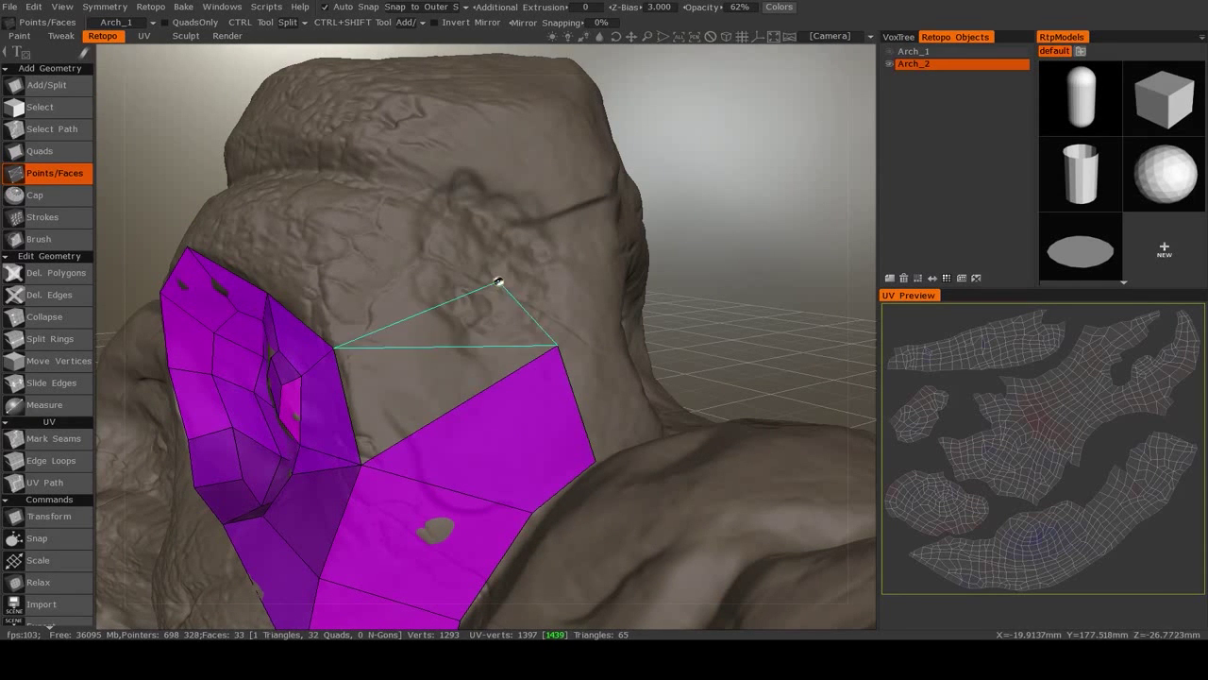
pyautogui.rightClick(450, 348)
pyautogui.keyDown('alt'); pyautogui.moveTo(450, 348); pyautogui.dragTo(446, 413); pyautogui.keyUp('alt')
pyautogui.keyDown('alt'); pyautogui.moveTo(447, 413); pyautogui.dragTo(508, 330, button='middle'); pyautogui.keyUp('alt')
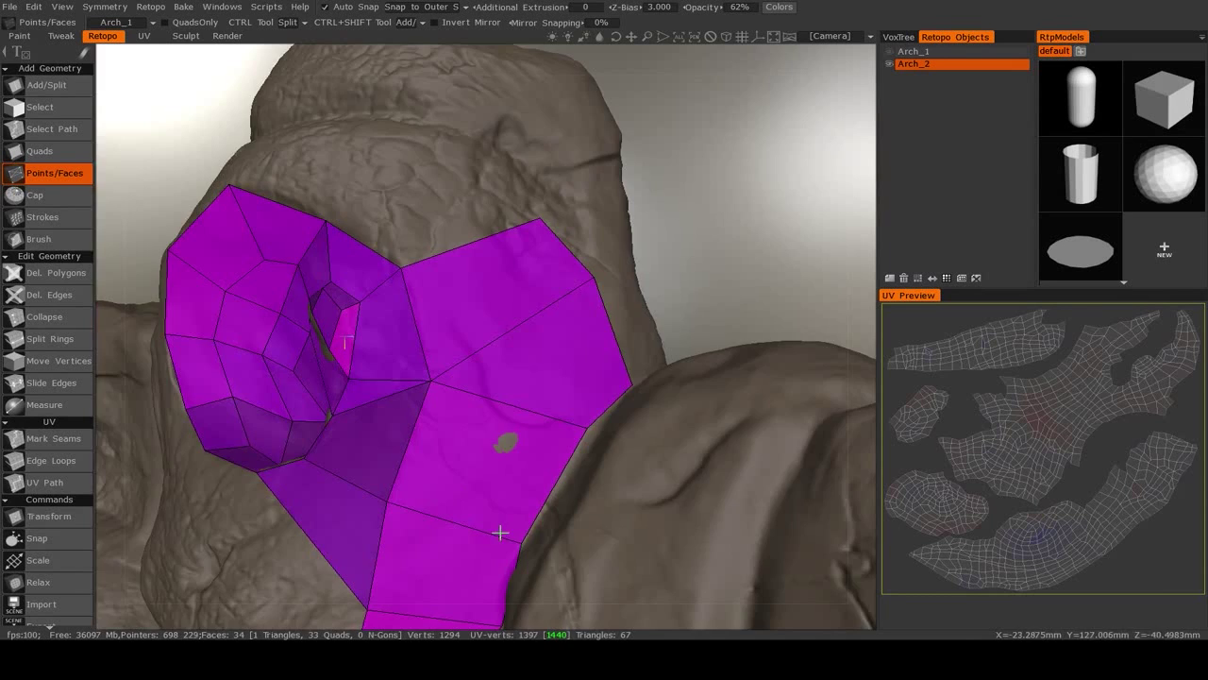
# Step: Try to fill the notch between the hollow's upper rim and the side strip with one large quad
pyautogui.keyDown('alt'); pyautogui.moveTo(501, 534); pyautogui.dragTo(524, 467, button='right'); pyautogui.keyUp('alt')
pyautogui.scroll(2, 524, 464)
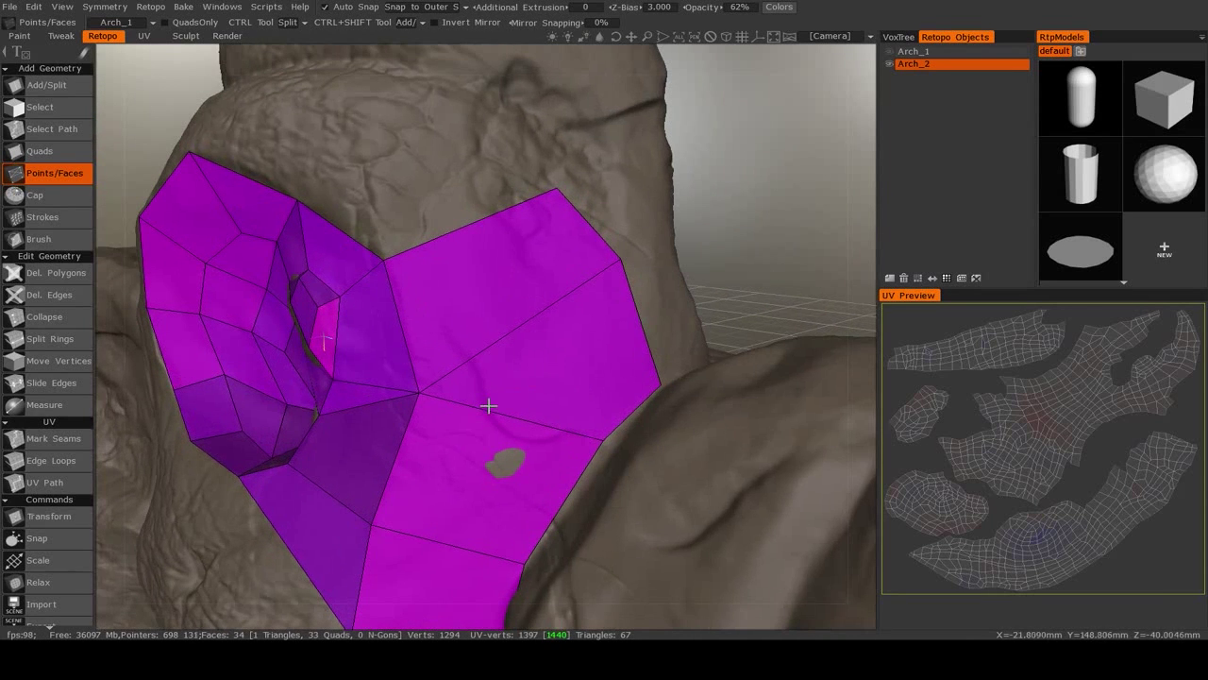
pyautogui.scroll(2, 481, 404)
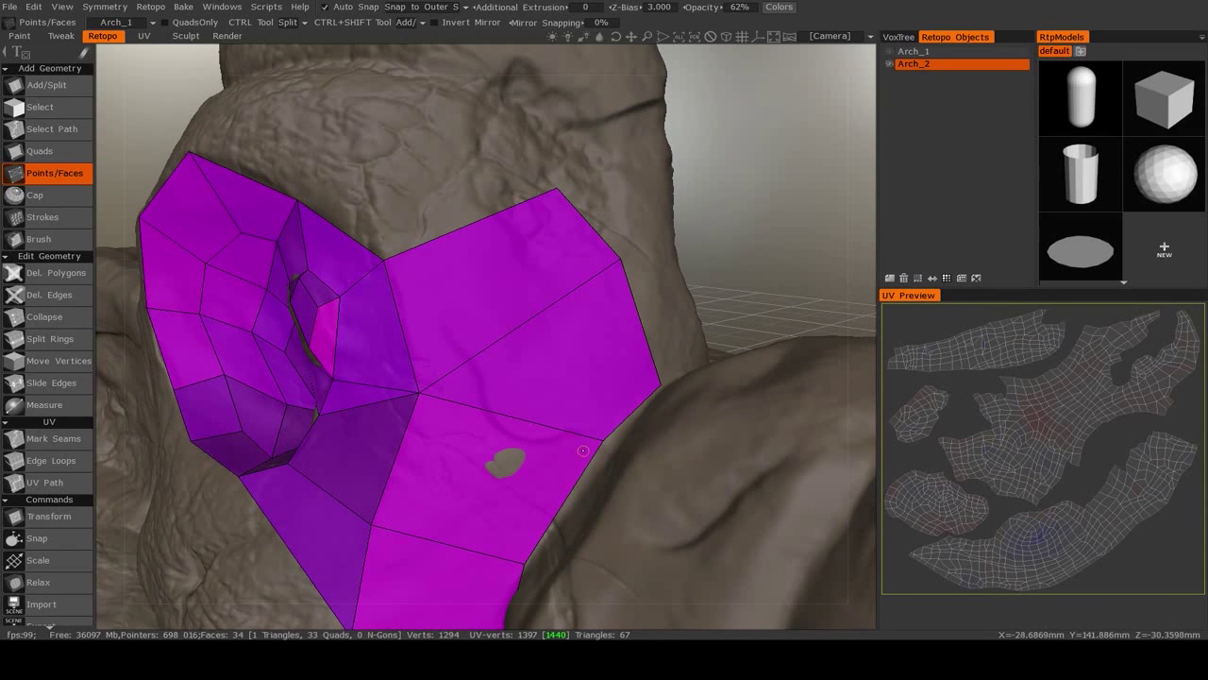
pyautogui.keyDown('alt'); pyautogui.moveTo(630, 267); pyautogui.dragTo(572, 332, button='right'); pyautogui.keyUp('alt')
pyautogui.keyDown('alt'); pyautogui.moveTo(572, 331); pyautogui.dragTo(598, 360); pyautogui.keyUp('alt')
pyautogui.moveTo(599, 359); pyautogui.dragTo(509, 272, button='middle')
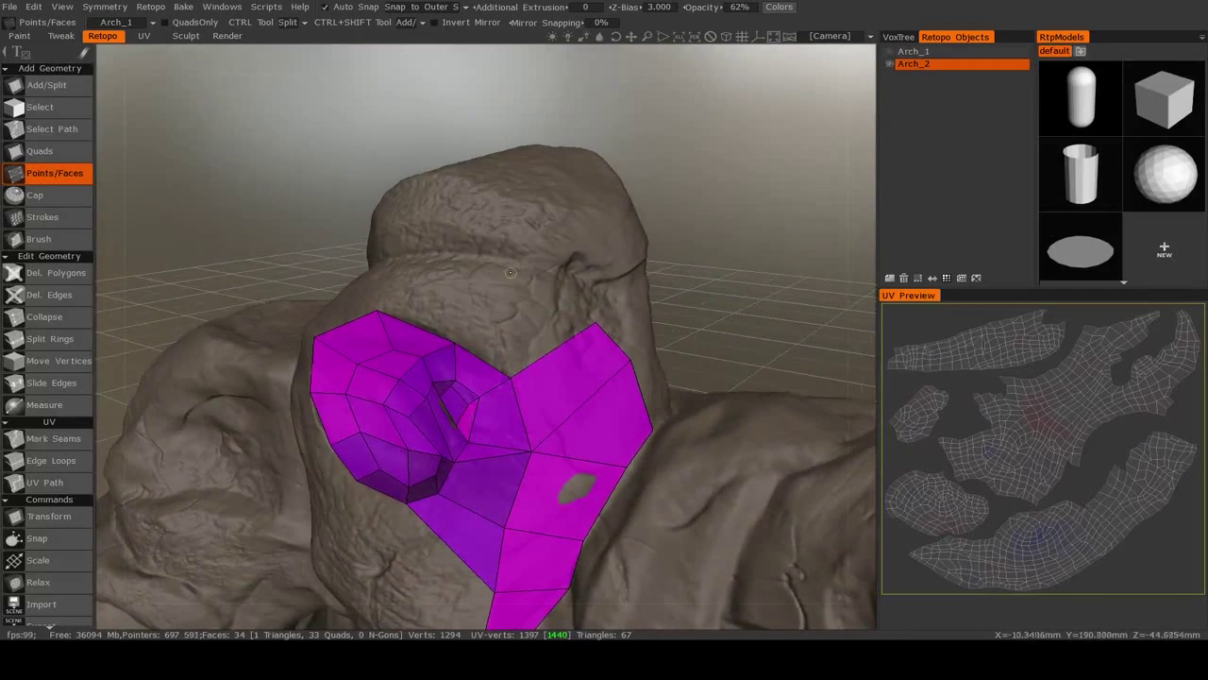
pyautogui.moveTo(532, 362)
pyautogui.mouseDown(button='middle')
pyautogui.moveTo(642, 280)
pyautogui.moveTo(459, 367)
pyautogui.moveTo(520, 378)
pyautogui.mouseUp(button='middle')
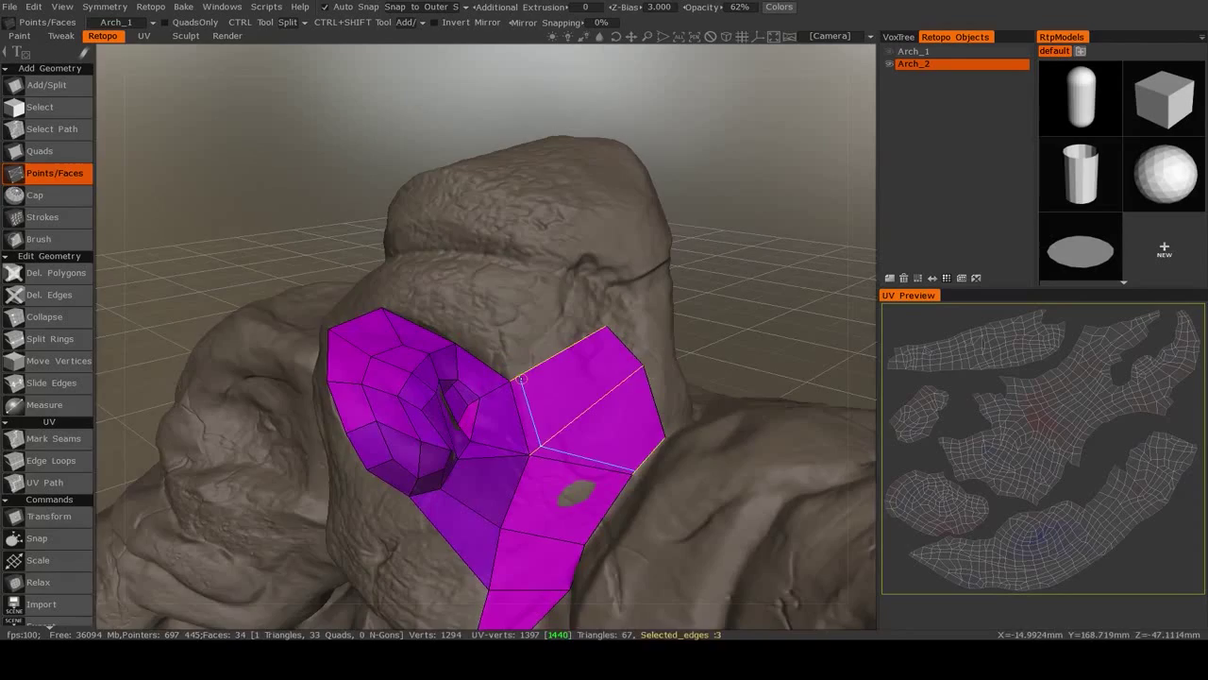
pyautogui.moveTo(594, 378); pyautogui.dragTo(532, 342, button='middle')
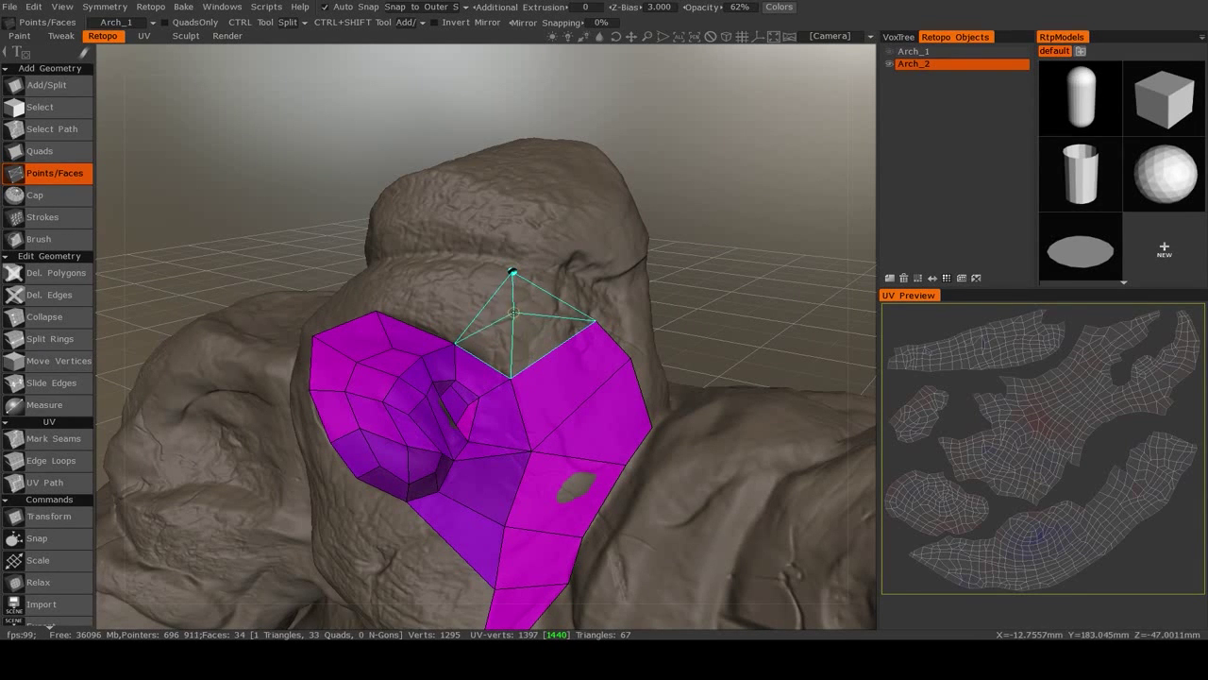
pyautogui.click(515, 321)
pyautogui.moveTo(514, 321); pyautogui.dragTo(585, 367, button='middle')
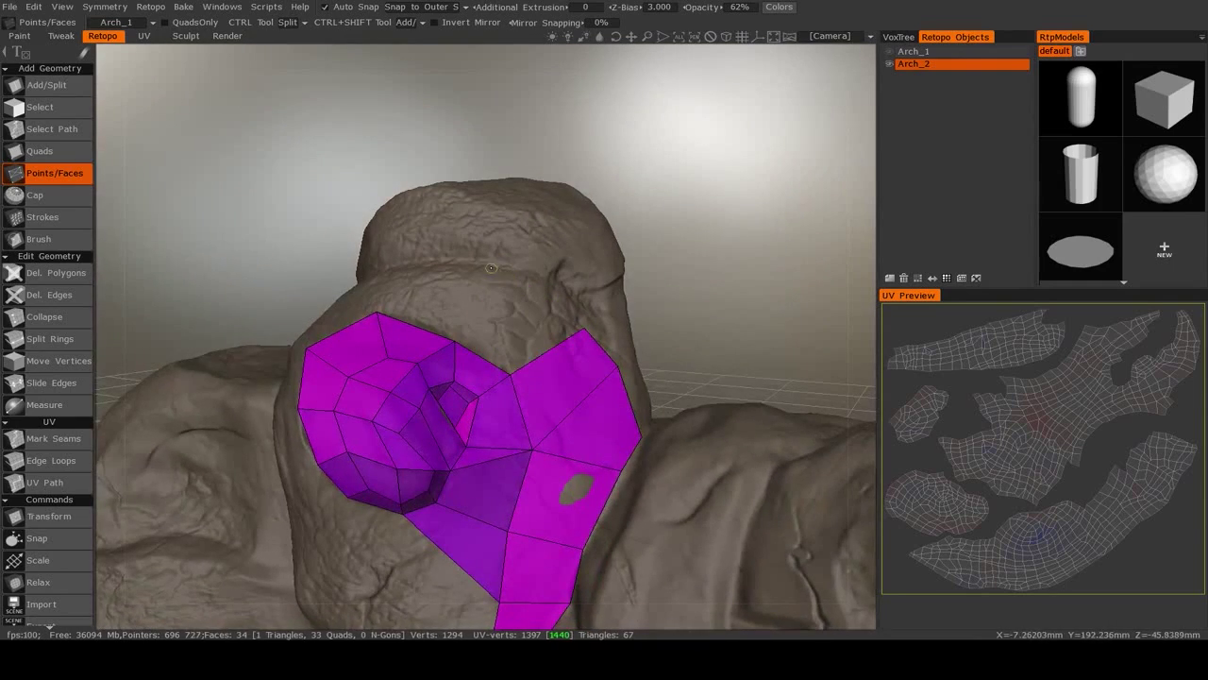
pyautogui.moveTo(521, 320); pyautogui.dragTo(502, 373, button='middle')
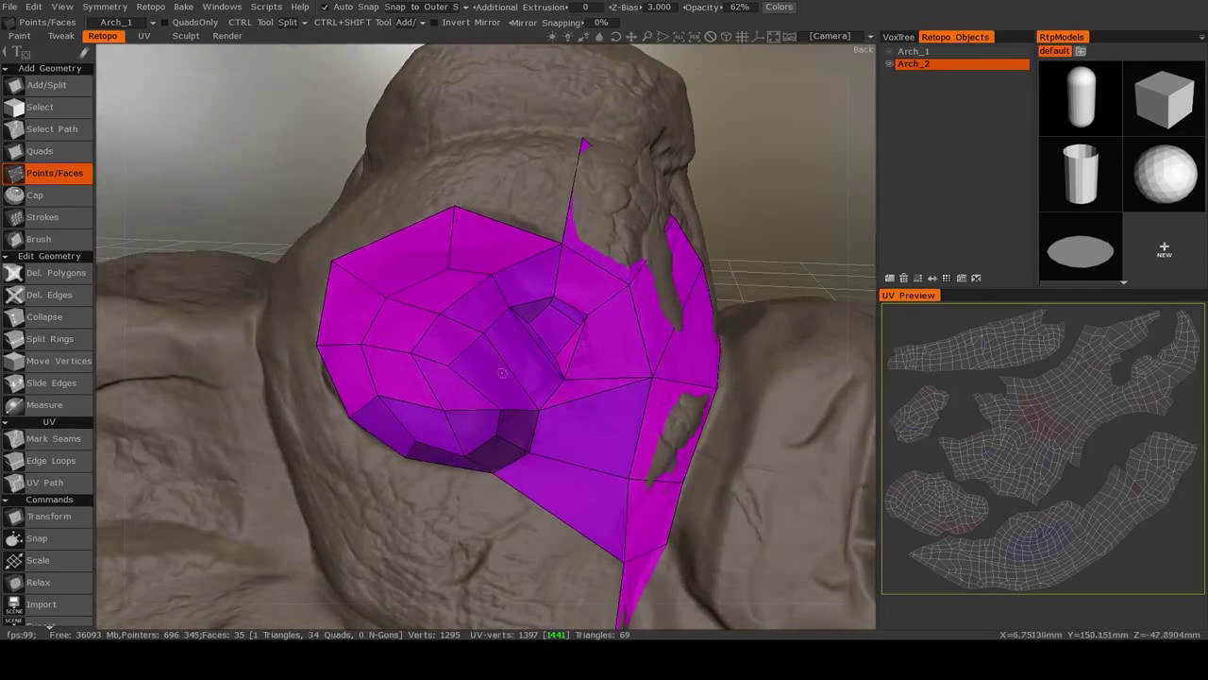
# Step: Examine how the large notch quad fits the boulder's surface from several angles, and remove it
pyautogui.keyDown('alt'); pyautogui.moveTo(710, 352); pyautogui.dragTo(667, 345, button='right'); pyautogui.keyUp('alt')
pyautogui.keyDown('alt'); pyautogui.moveTo(667, 346); pyautogui.dragTo(529, 361); pyautogui.keyUp('alt')
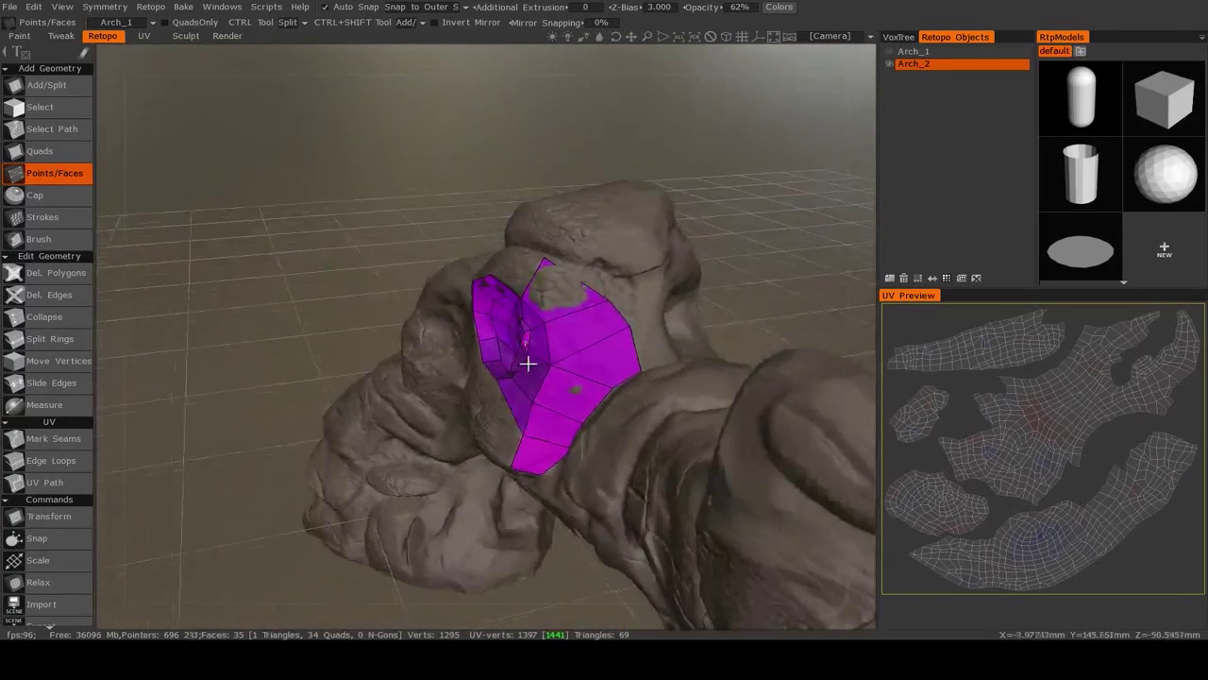
pyautogui.keyDown('alt'); pyautogui.moveTo(529, 362); pyautogui.dragTo(626, 327, button='right'); pyautogui.keyUp('alt')
pyautogui.keyDown('alt'); pyautogui.moveTo(626, 327); pyautogui.dragTo(545, 412, button='middle'); pyautogui.keyUp('alt')
pyautogui.keyDown('alt'); pyautogui.moveTo(546, 412); pyautogui.dragTo(544, 397, button='right'); pyautogui.keyUp('alt')
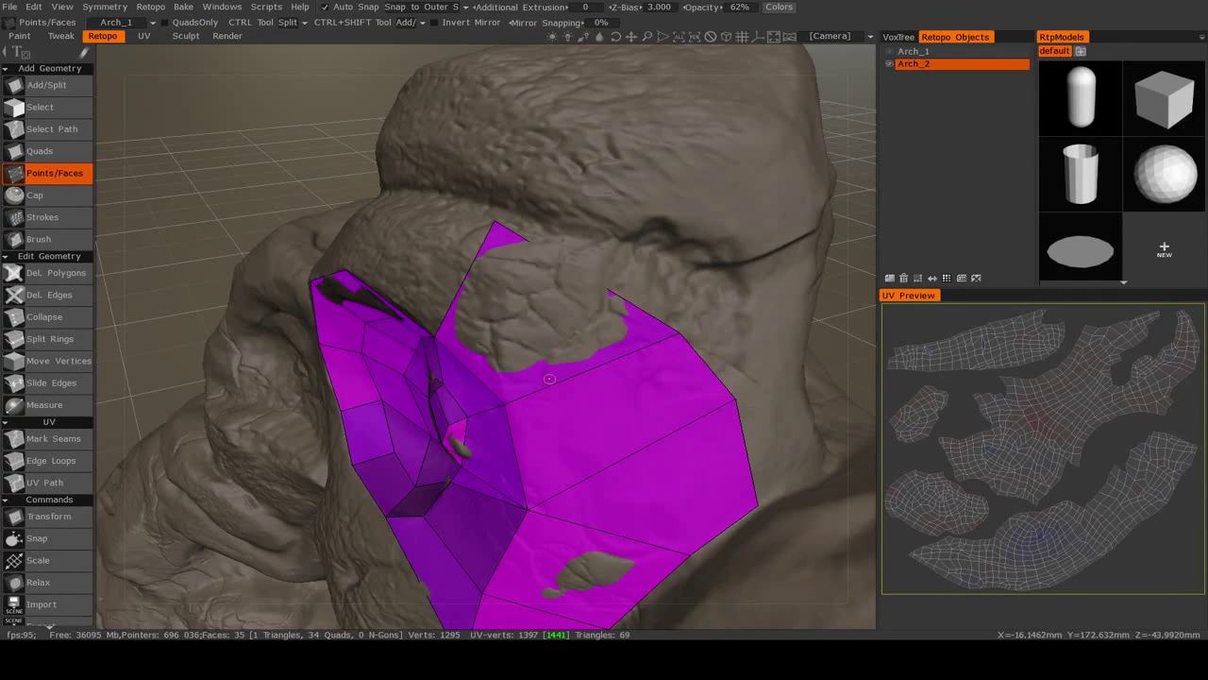
pyautogui.moveTo(548, 378); pyautogui.dragTo(528, 331, button='middle')
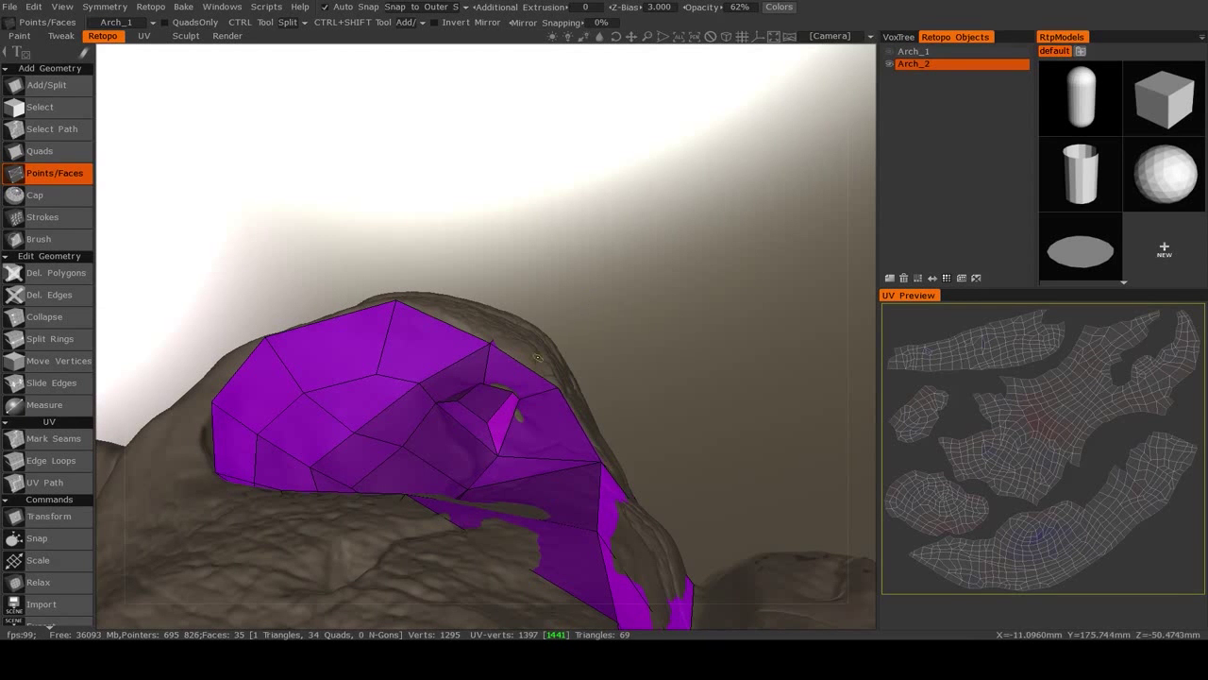
pyautogui.moveTo(540, 345); pyautogui.dragTo(570, 286, button='middle')
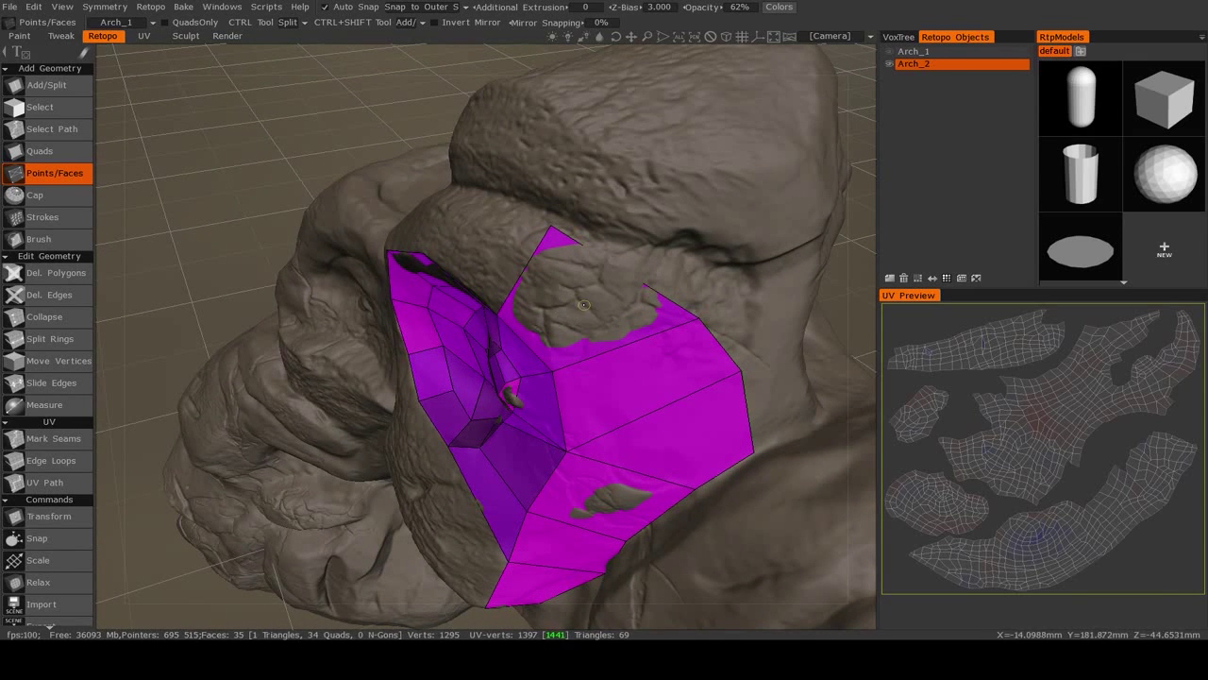
pyautogui.moveTo(584, 306)
pyautogui.mouseDown(button='middle')
pyautogui.moveTo(500, 399)
pyautogui.moveTo(615, 286)
pyautogui.moveTo(579, 291)
pyautogui.mouseUp(button='middle')
pyautogui.moveTo(636, 327); pyautogui.dragTo(509, 275, button='middle')
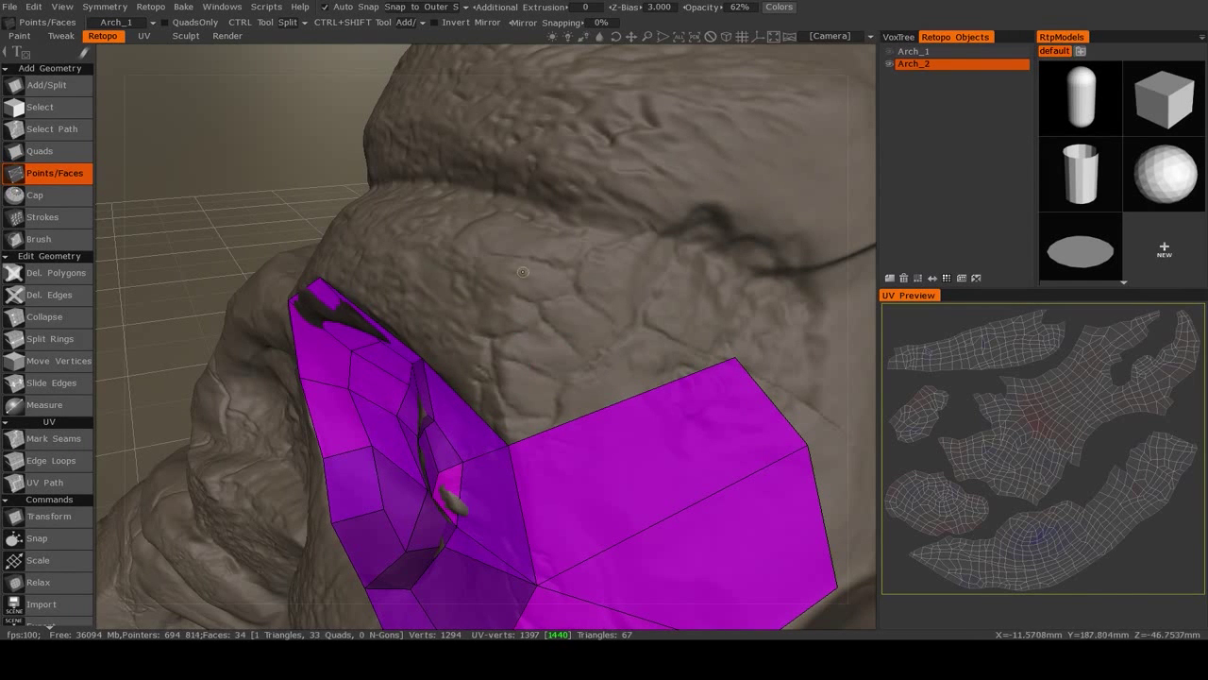
# Step: Build three smaller quads in the notch above the hollow, from the side strip up to the crease under the top boulder
pyautogui.click(624, 234)
pyautogui.rightClick(605, 334)
pyautogui.moveTo(585, 353); pyautogui.dragTo(412, 273, button='middle')
pyautogui.click(408, 241)
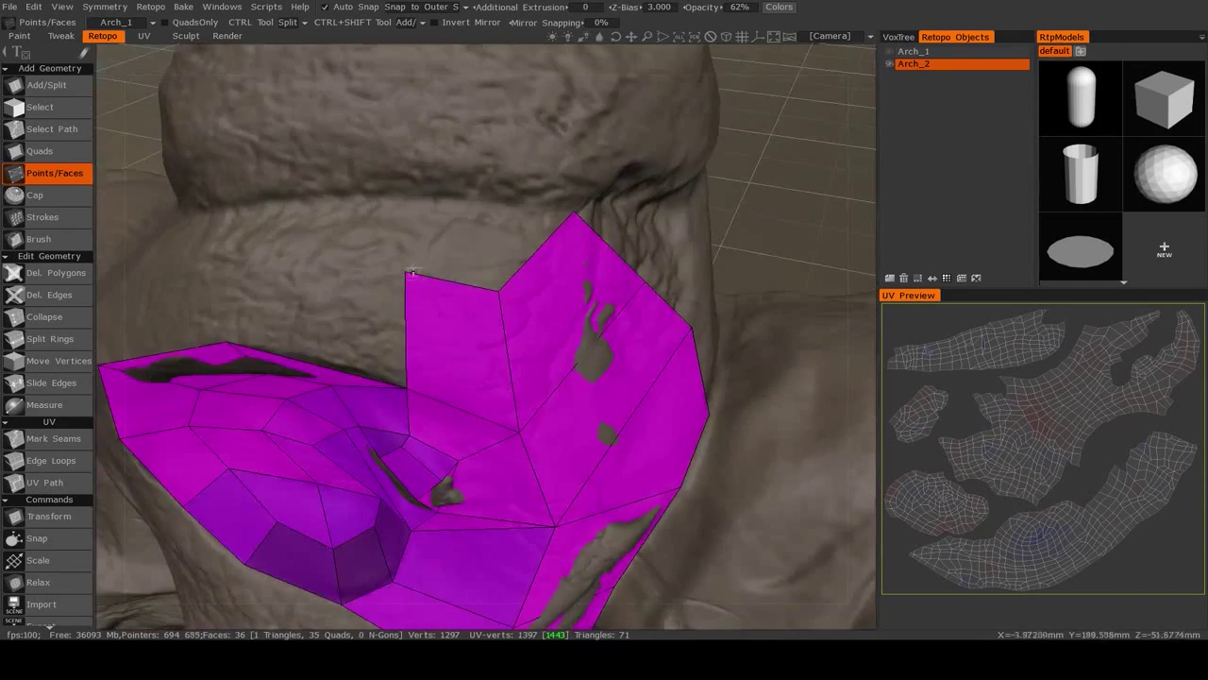
pyautogui.click(444, 201)
pyautogui.moveTo(444, 201); pyautogui.dragTo(628, 382, button='middle')
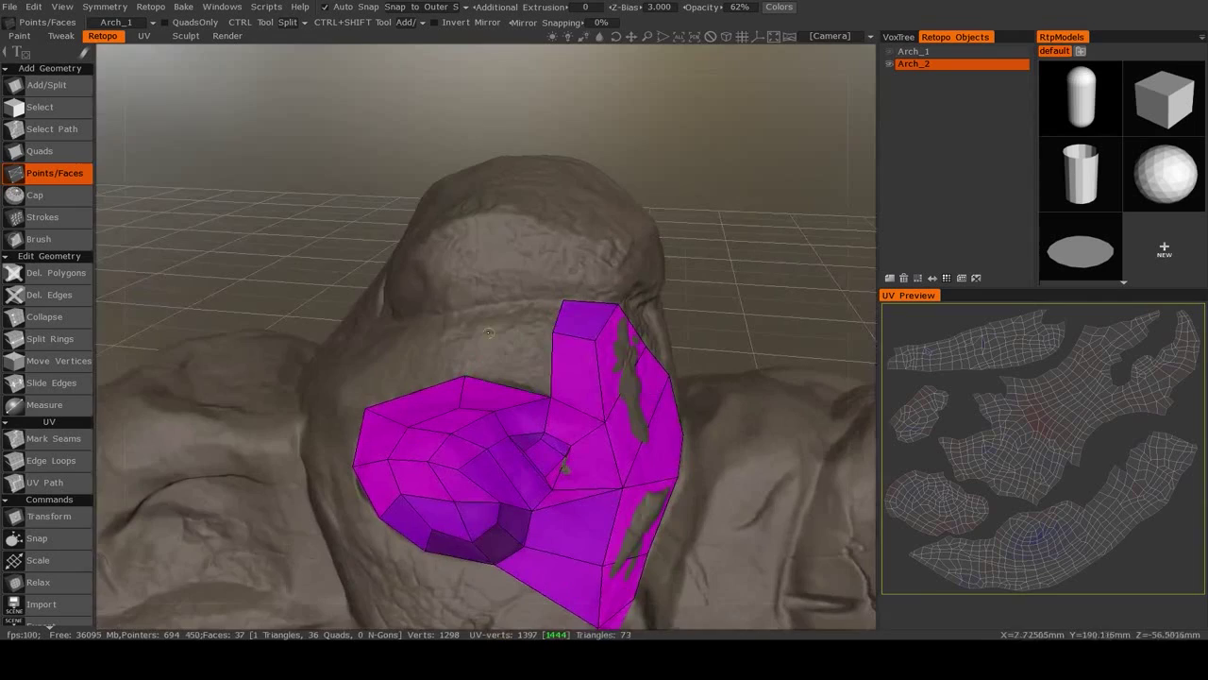
# Step: Extend four quads along the crease under the top boulder, closing the gap down to the hollow's upper rim
pyautogui.keyDown('alt'); pyautogui.moveTo(460, 328); pyautogui.dragTo(460, 354); pyautogui.keyUp('alt')
pyautogui.click(458, 353)
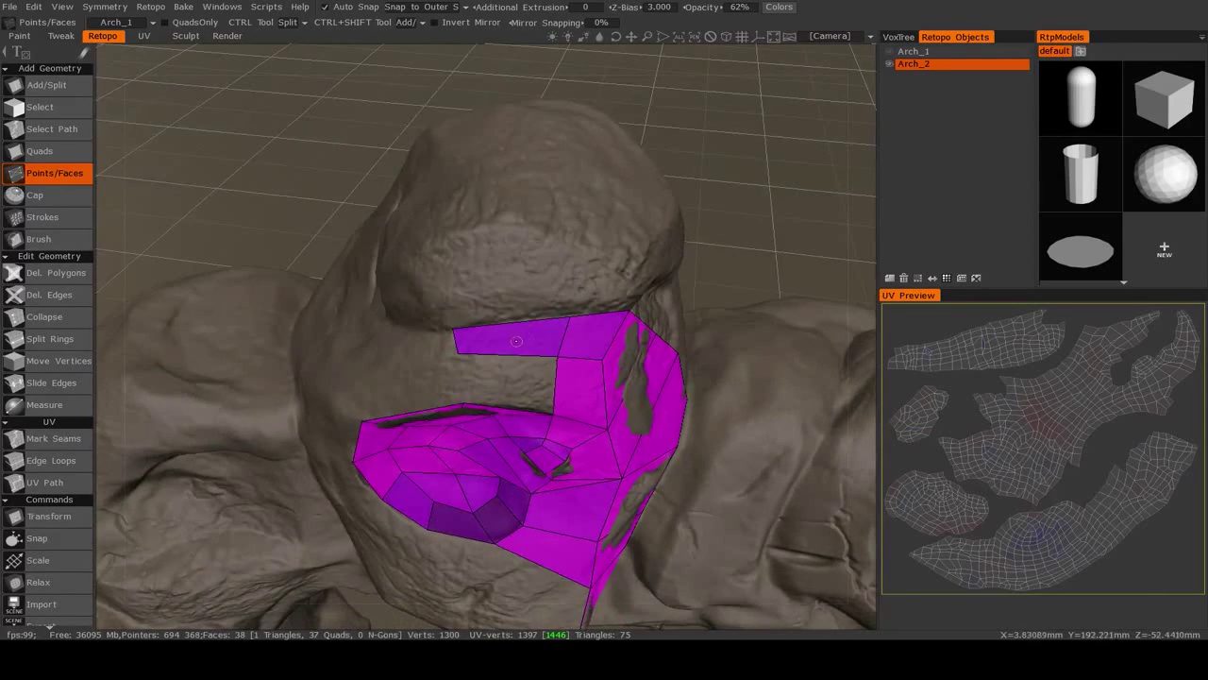
pyautogui.click(508, 380)
pyautogui.moveTo(508, 381); pyautogui.dragTo(469, 340, button='middle')
pyautogui.click(517, 358)
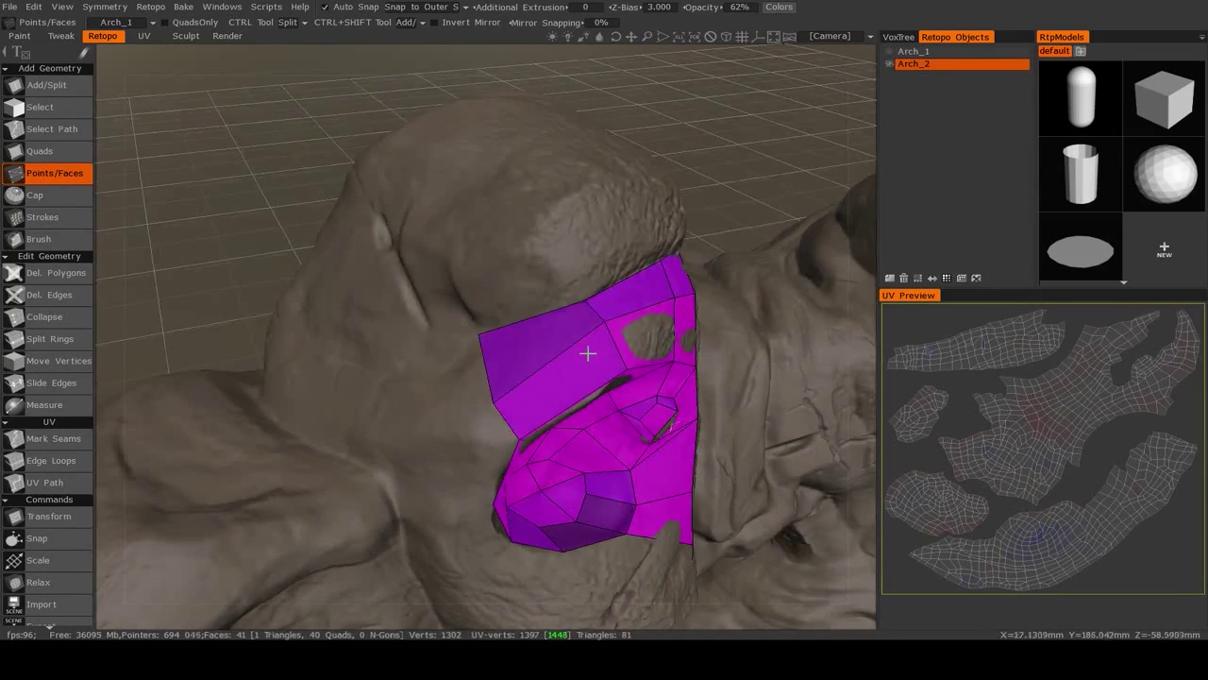
# Step: Attach three quads below the hollow's lower rim, working from the side strip's lower end across the boulder's base
pyautogui.moveTo(588, 353); pyautogui.dragTo(481, 228, button='middle')
pyautogui.scroll(5, 621, 332)
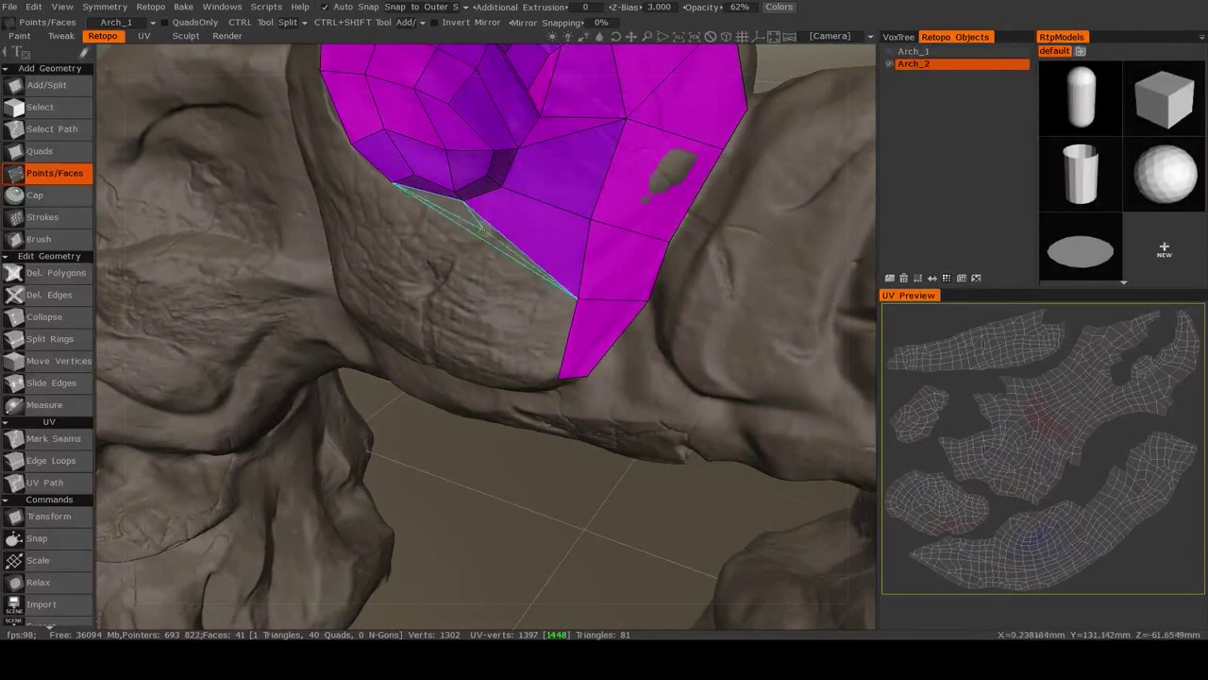
pyautogui.moveTo(544, 317); pyautogui.dragTo(431, 203, button='middle')
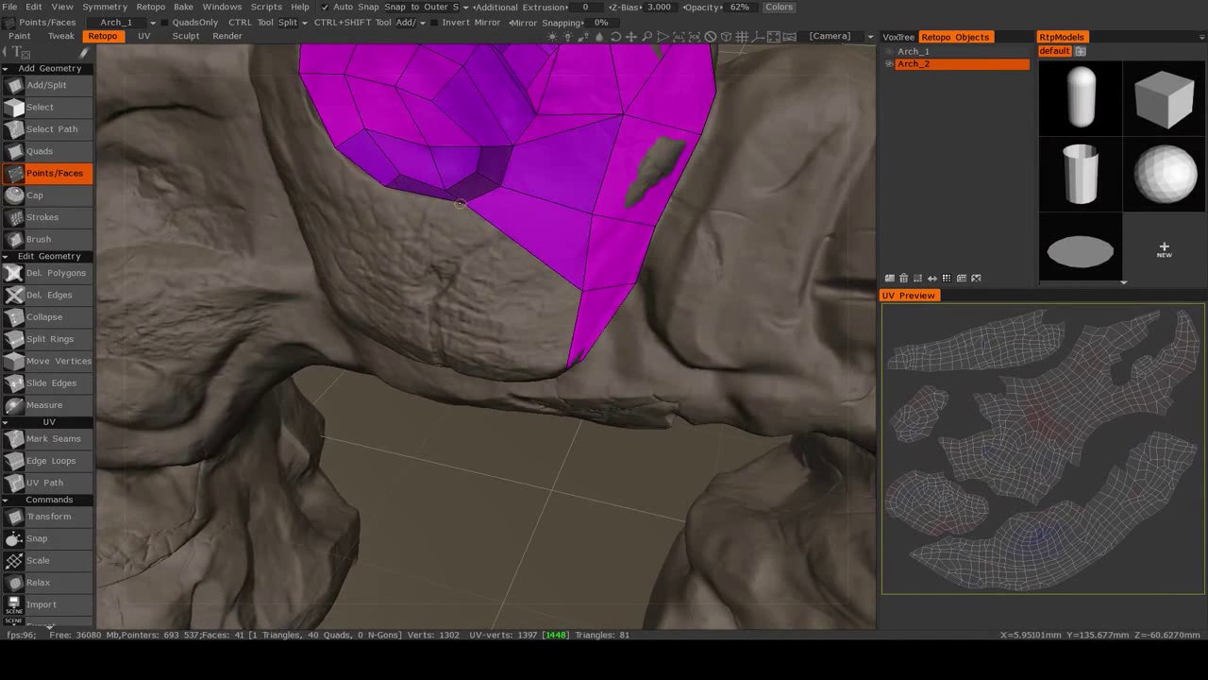
pyautogui.moveTo(521, 312); pyautogui.dragTo(486, 309, button='middle')
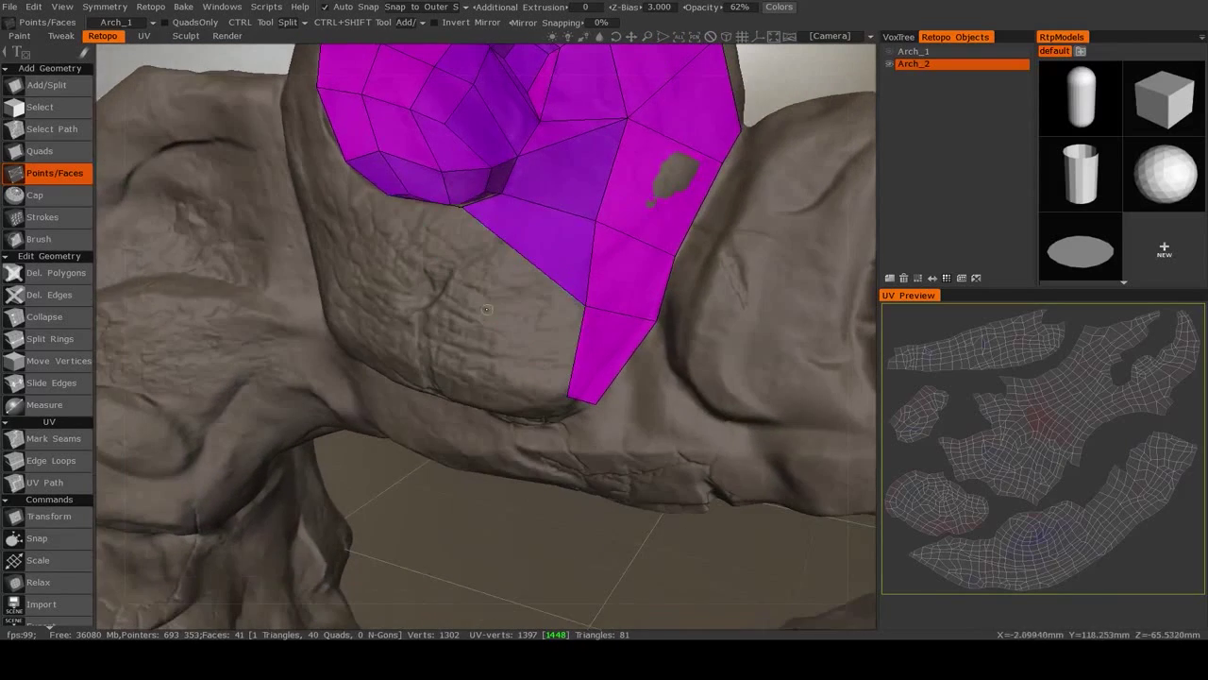
pyautogui.moveTo(491, 369); pyautogui.dragTo(514, 341, button='middle')
pyautogui.rightClick(526, 330)
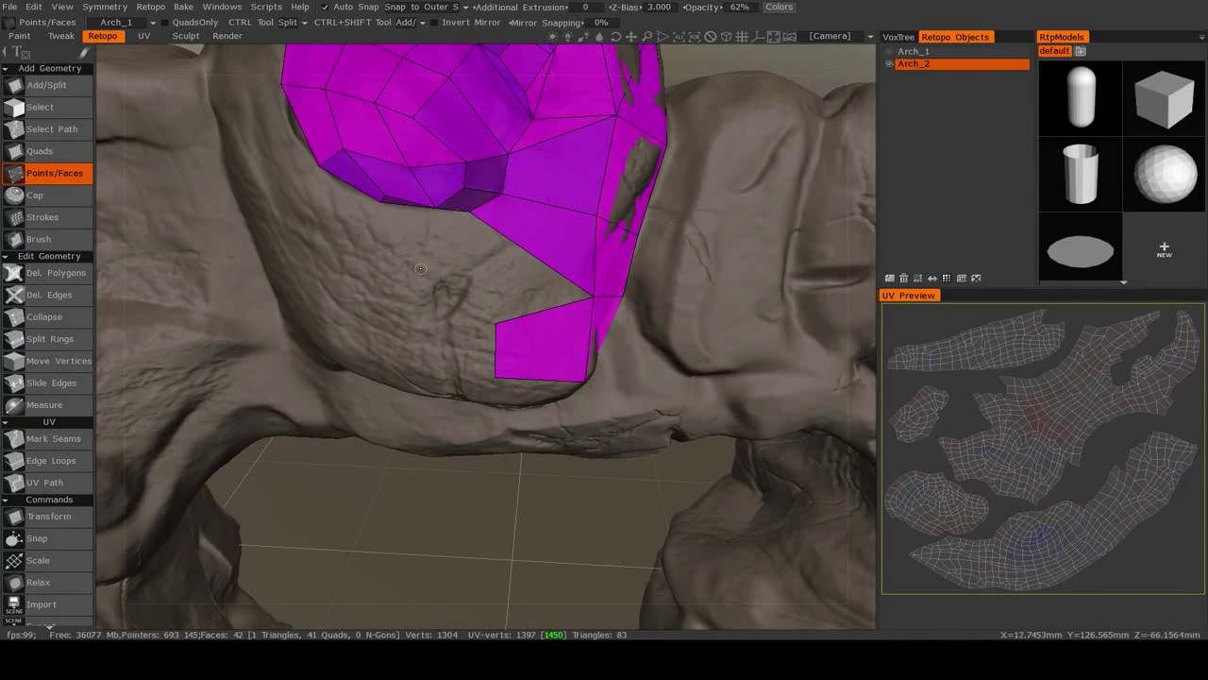
pyautogui.click(416, 259)
pyautogui.rightClick(491, 272)
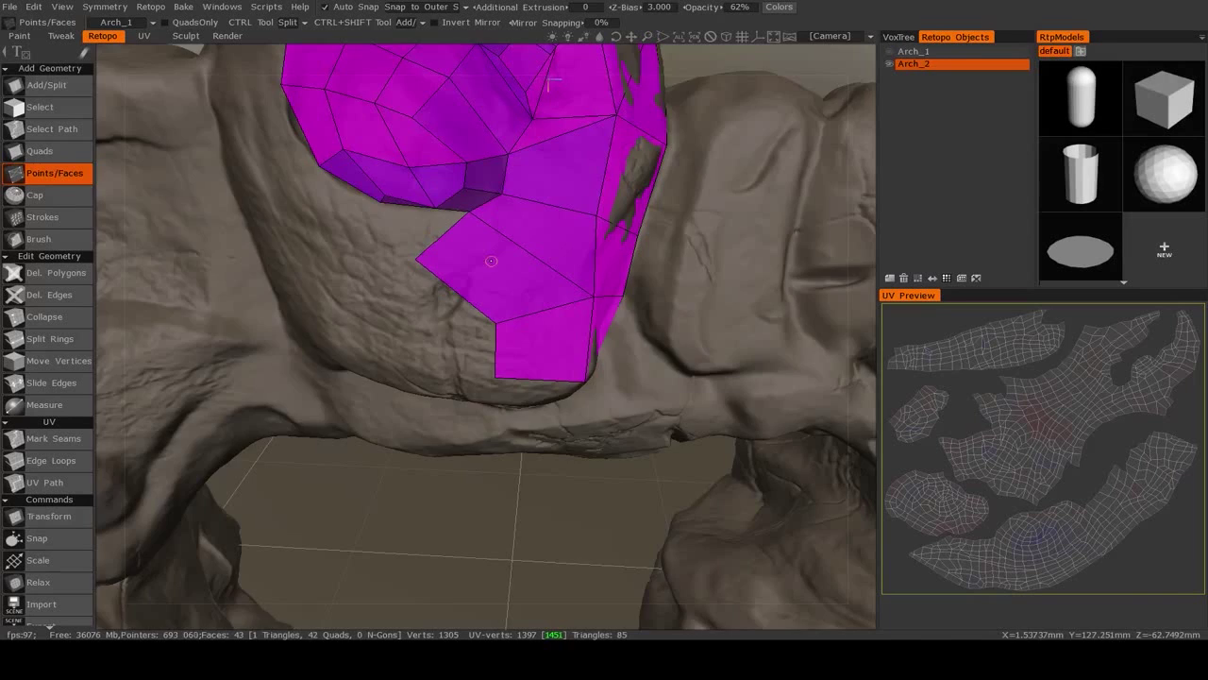
pyautogui.moveTo(490, 271); pyautogui.dragTo(472, 301, button='middle')
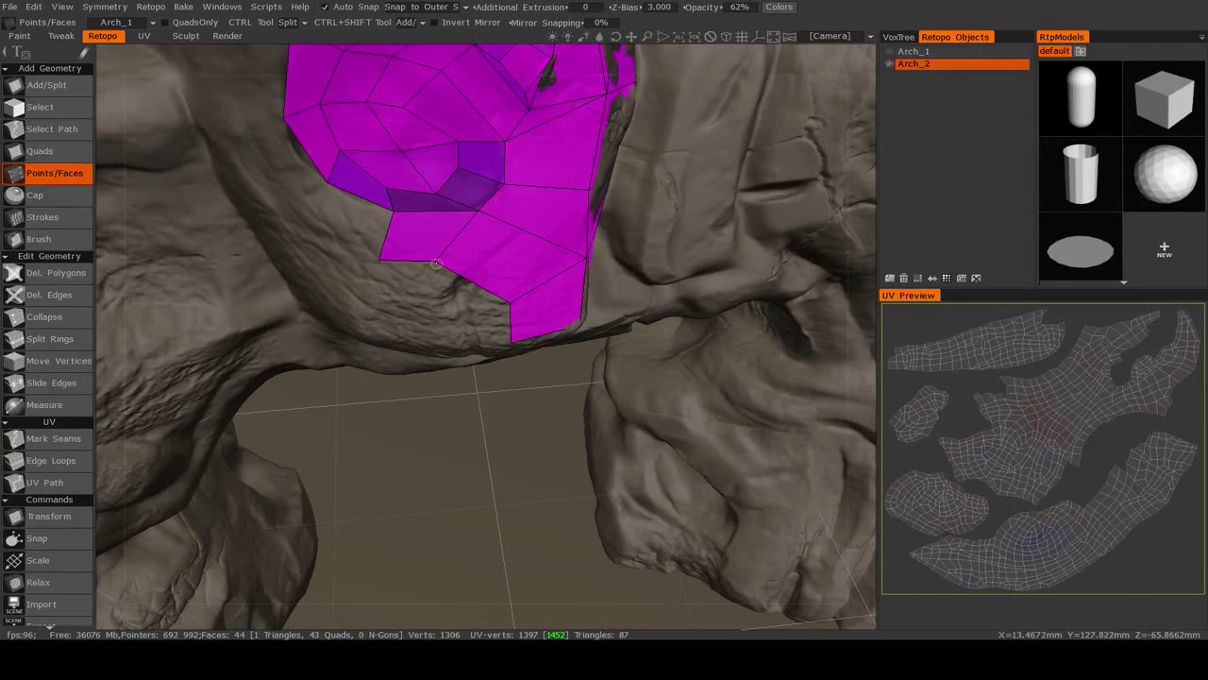
# Step: Add three more quads beneath the lower rim, extending the patch across the boulder's base and up its far side
pyautogui.moveTo(469, 254)
pyautogui.mouseDown(button='middle')
pyautogui.moveTo(350, 328)
pyautogui.moveTo(480, 346)
pyautogui.moveTo(351, 345)
pyautogui.moveTo(447, 334)
pyautogui.moveTo(481, 383)
pyautogui.moveTo(602, 391)
pyautogui.moveTo(545, 359)
pyautogui.moveTo(642, 421)
pyautogui.moveTo(586, 413)
pyautogui.moveTo(613, 378)
pyautogui.moveTo(537, 390)
pyautogui.moveTo(440, 375)
pyautogui.moveTo(510, 365)
pyautogui.moveTo(523, 399)
pyautogui.moveTo(485, 440)
pyautogui.moveTo(647, 412)
pyautogui.moveTo(575, 421)
pyautogui.moveTo(501, 453)
pyautogui.mouseUp(button='middle')
pyautogui.click(348, 327)
pyautogui.click(360, 366)
pyautogui.scroll(-5, 602, 391)
pyautogui.scroll(5, 612, 378)
pyautogui.click(445, 338)
pyautogui.rightClick(489, 338)
pyautogui.scroll(-5, 501, 453)
pyautogui.scroll(4, 543, 469)
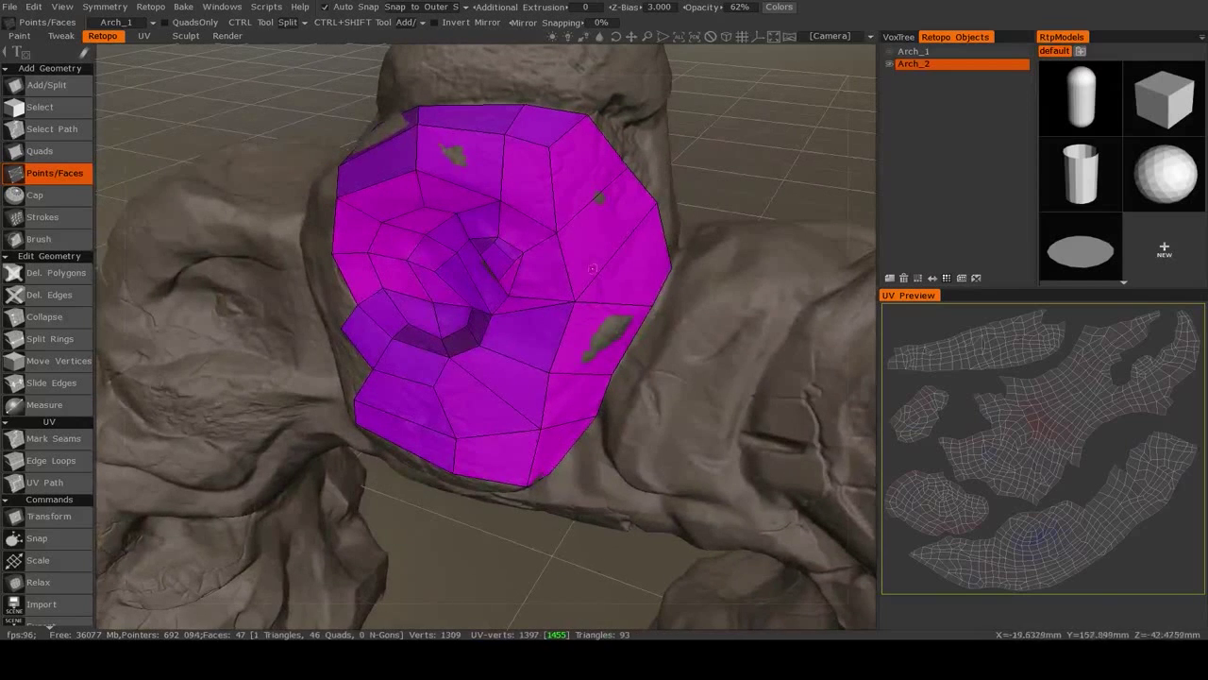
# Step: Hide the Arch_2 retopo mesh and the sculpted volume, and display the Arch_1 retopo object instead
pyautogui.scroll(-4, 623, 330)
pyautogui.moveTo(614, 334); pyautogui.dragTo(567, 329, button='middle')
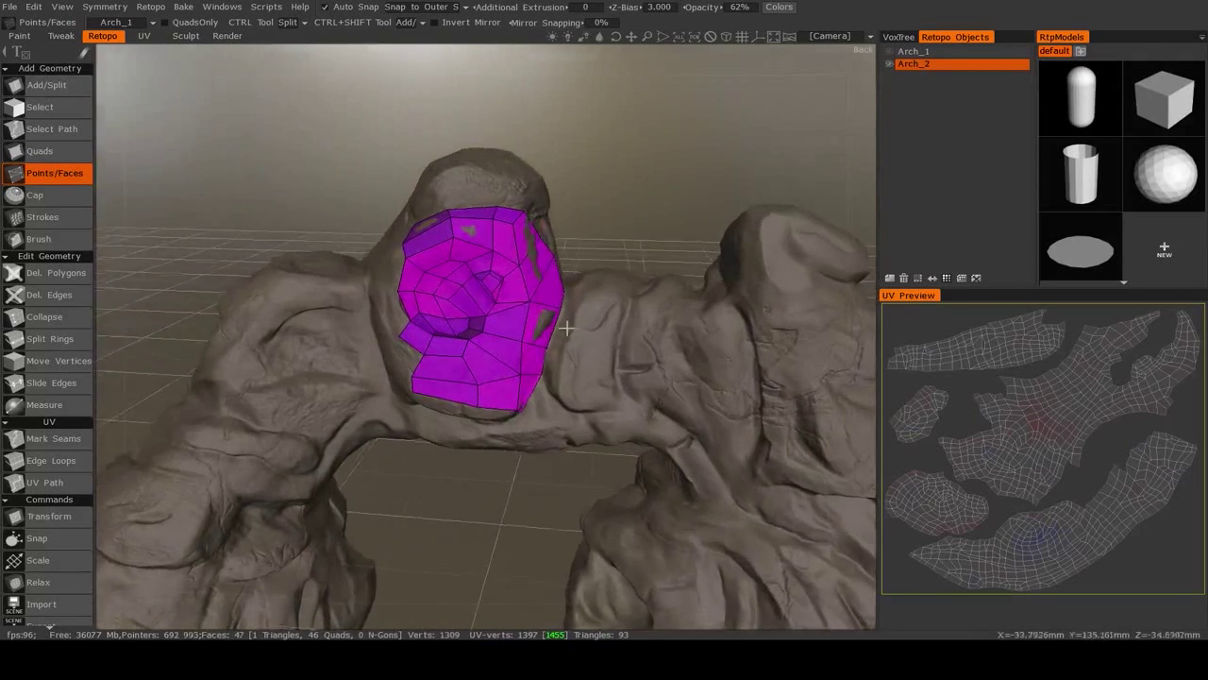
pyautogui.scroll(1, 566, 329)
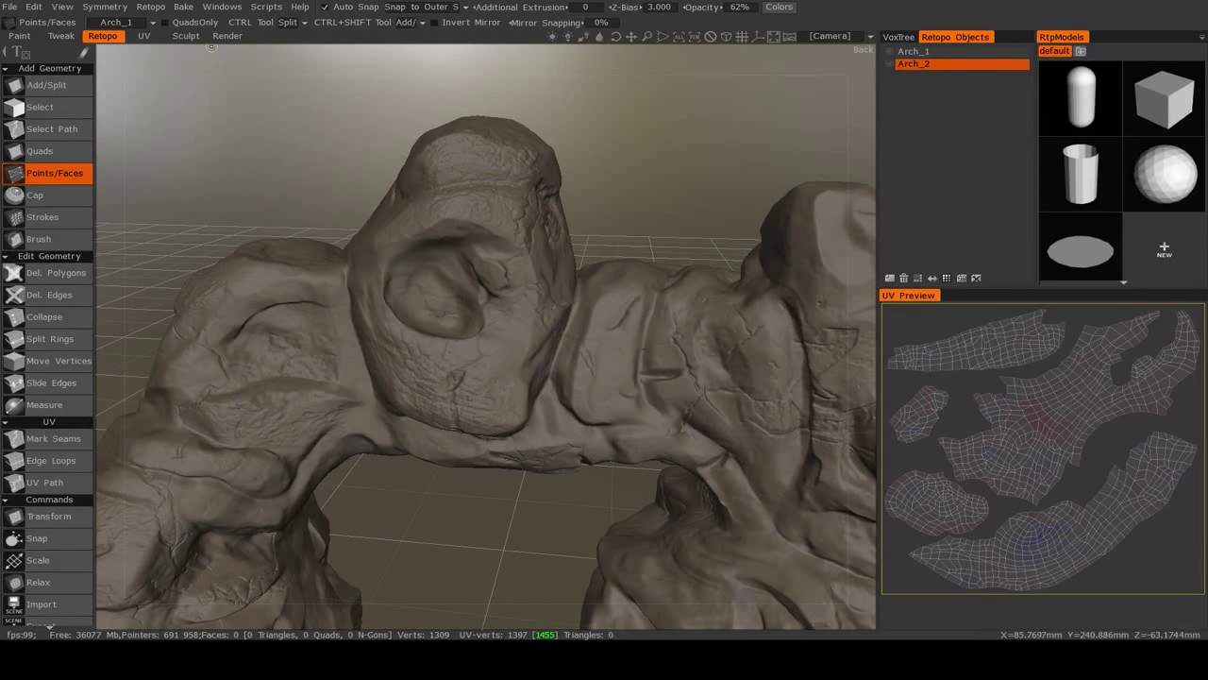
pyautogui.click(893, 37)
pyautogui.click(905, 51)
pyautogui.click(948, 38)
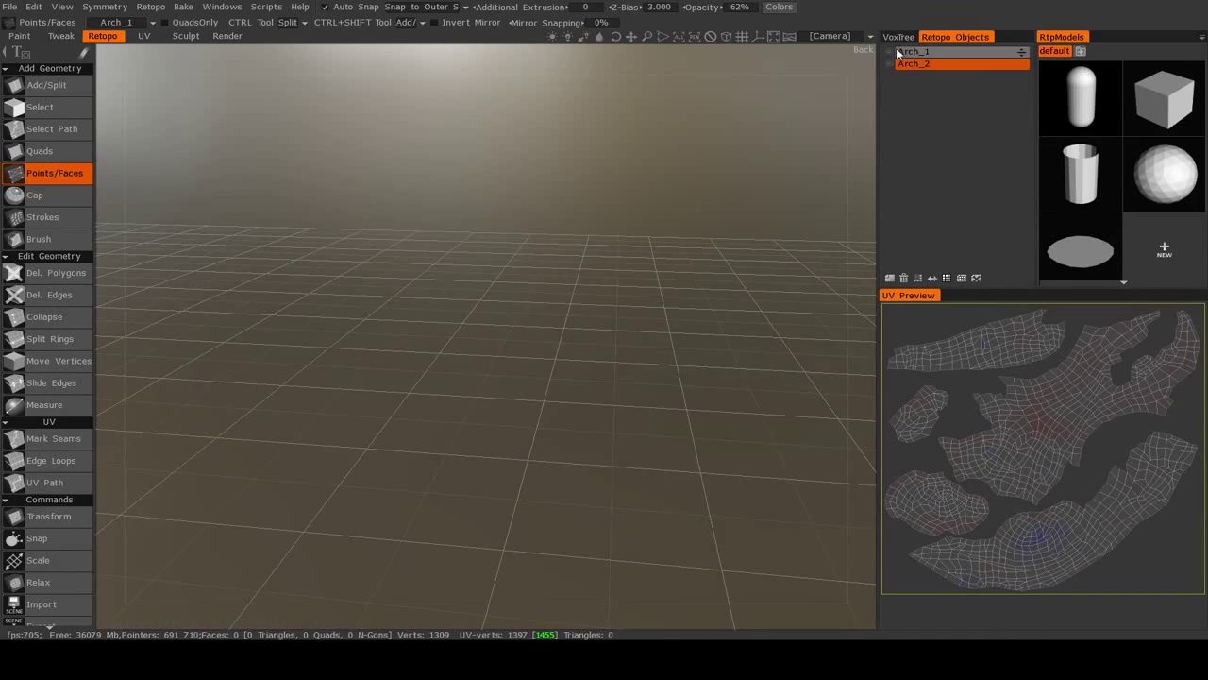
pyautogui.click(891, 52)
# Step: Examine Arch_1's retopo mesh and coloured UV islands along the arch, its legs and the boulders
pyautogui.keyDown('alt'); pyautogui.moveTo(492, 365); pyautogui.dragTo(607, 224, button='middle'); pyautogui.keyUp('alt')
pyautogui.scroll(-2, 607, 224)
pyautogui.keyDown('alt'); pyautogui.moveTo(593, 342); pyautogui.dragTo(323, 359); pyautogui.keyUp('alt')
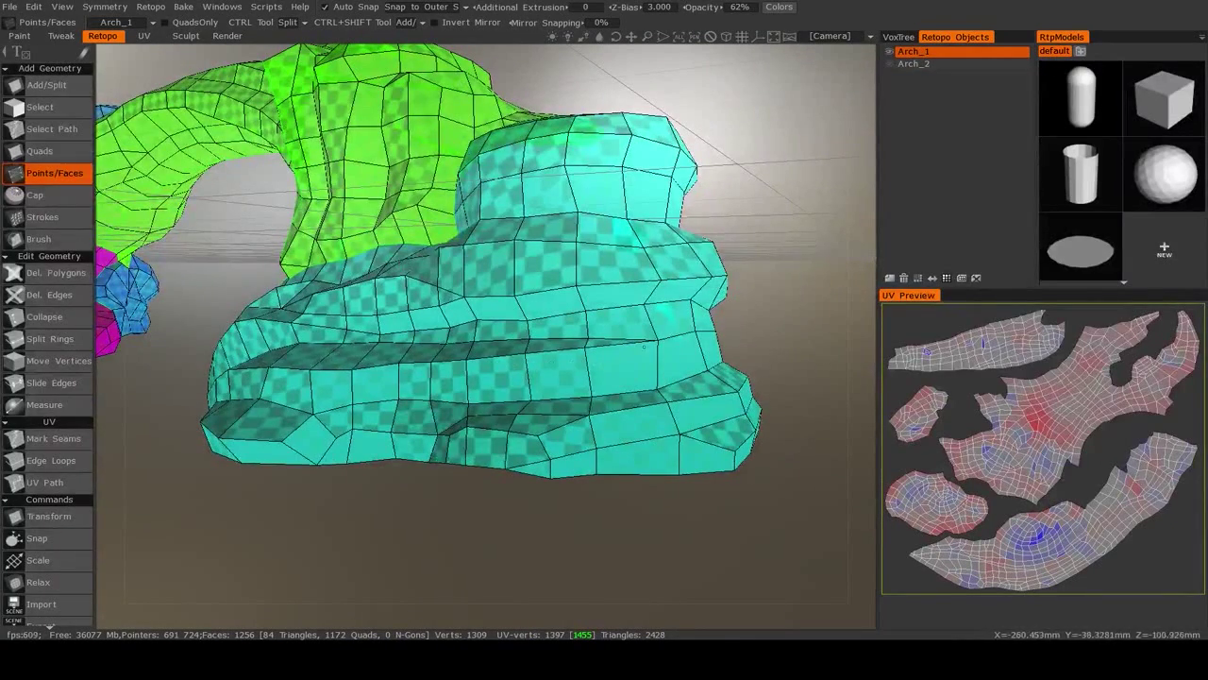
pyautogui.keyDown('alt'); pyautogui.moveTo(472, 311); pyautogui.dragTo(615, 307); pyautogui.keyUp('alt')
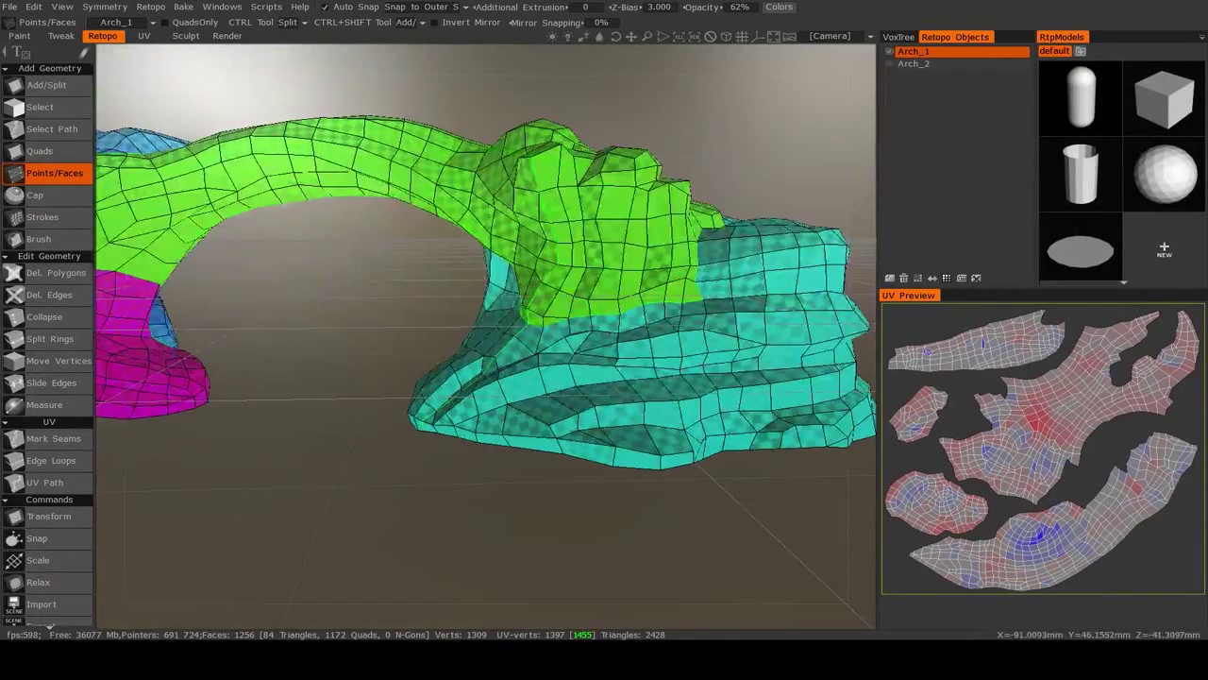
pyautogui.moveTo(212, 298); pyautogui.dragTo(553, 339, button='middle')
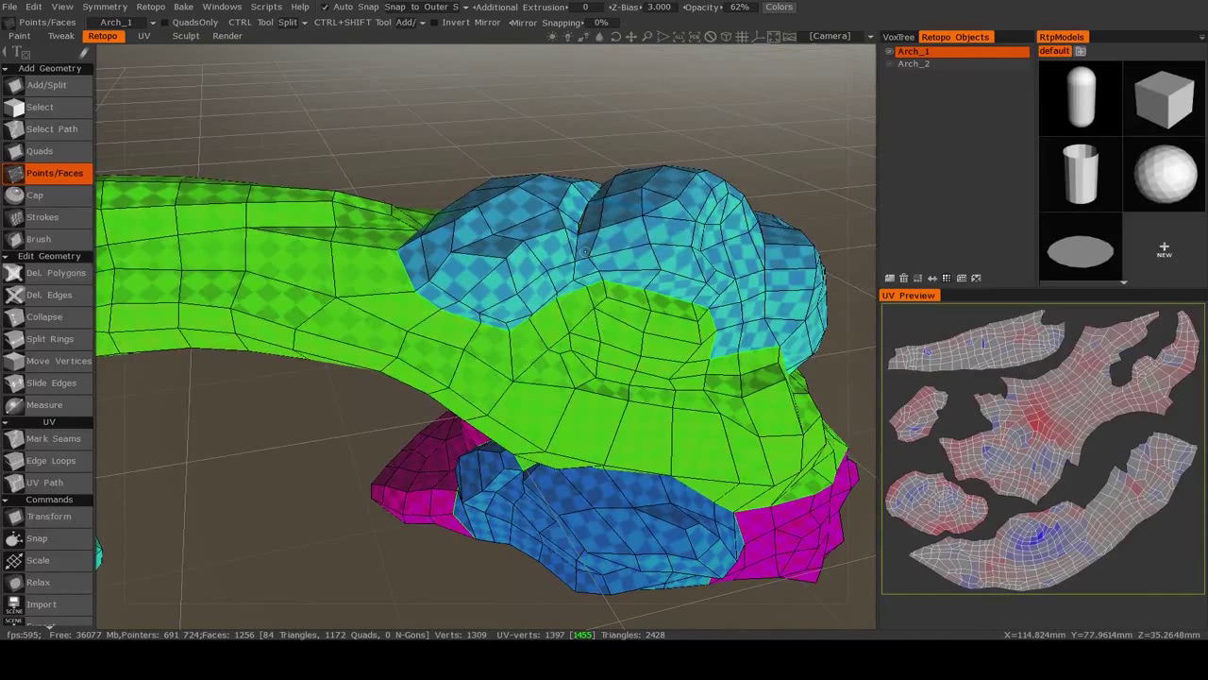
pyautogui.moveTo(597, 289); pyautogui.dragTo(525, 320, button='middle')
pyautogui.scroll(-5, 624, 390)
pyautogui.moveTo(604, 387); pyautogui.dragTo(538, 349, button='middle')
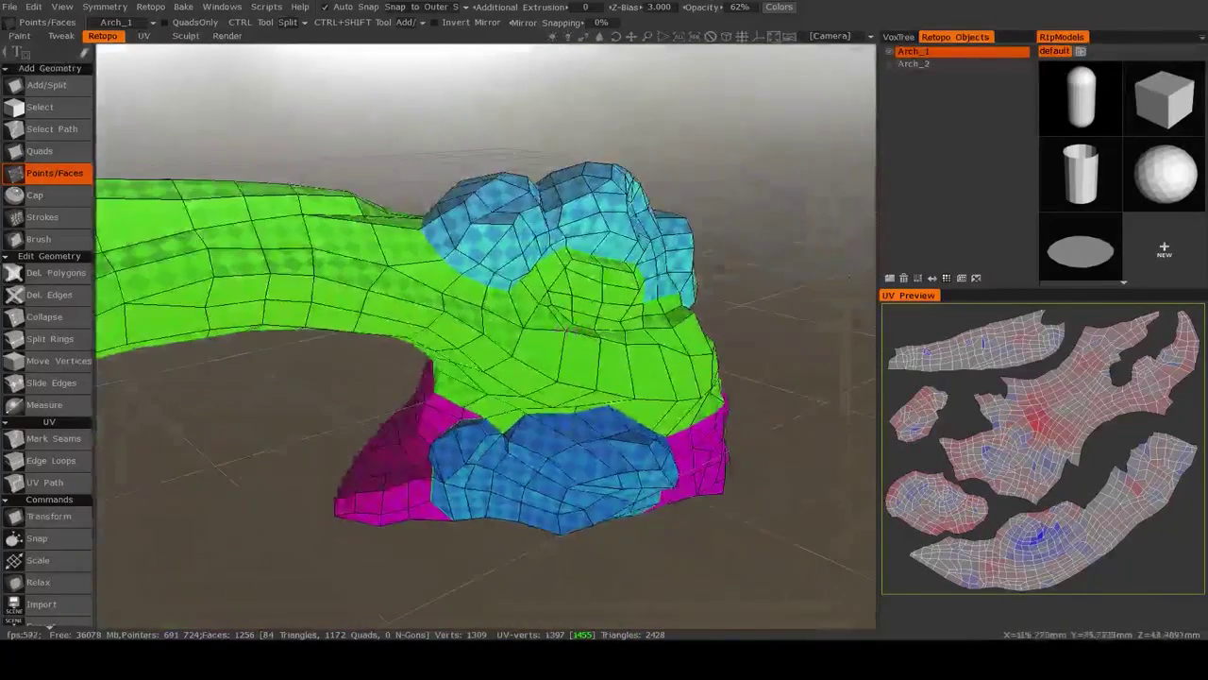
# Step: Switch to the Paint workspace, display the Arch_1 paint object and view its textured boulder end up close
pyautogui.click(19, 36)
pyautogui.click(916, 481)
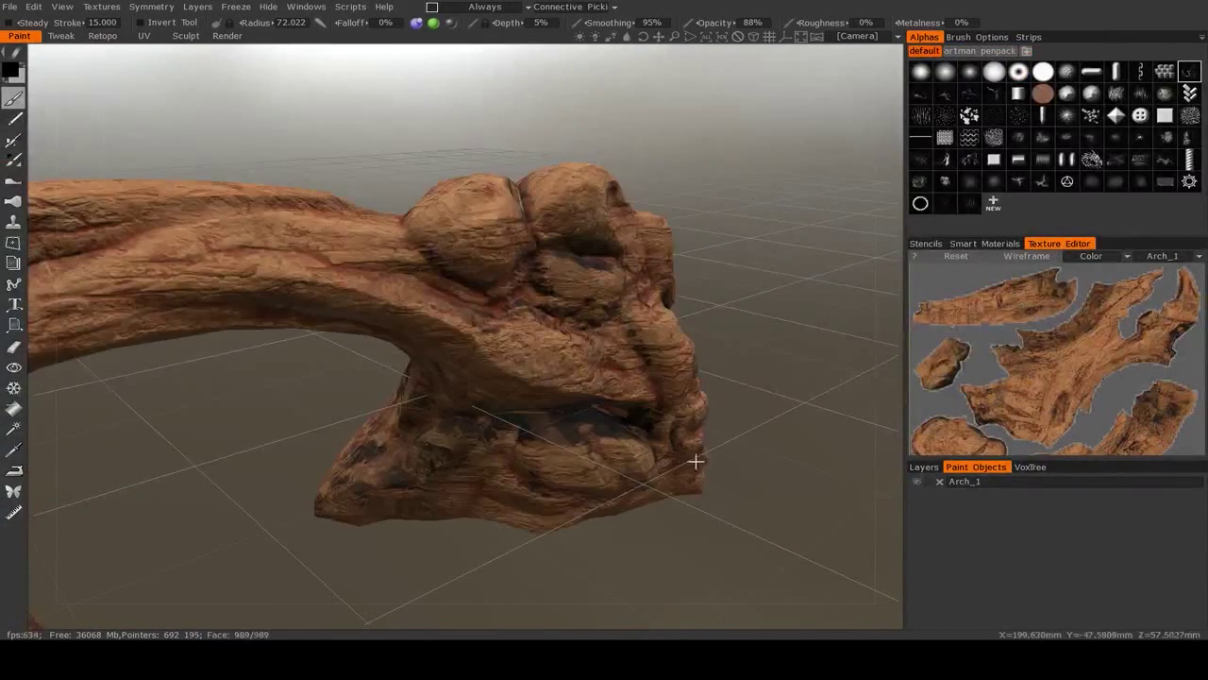
pyautogui.moveTo(696, 455); pyautogui.dragTo(535, 410, button='middle')
pyautogui.scroll(3, 601, 447)
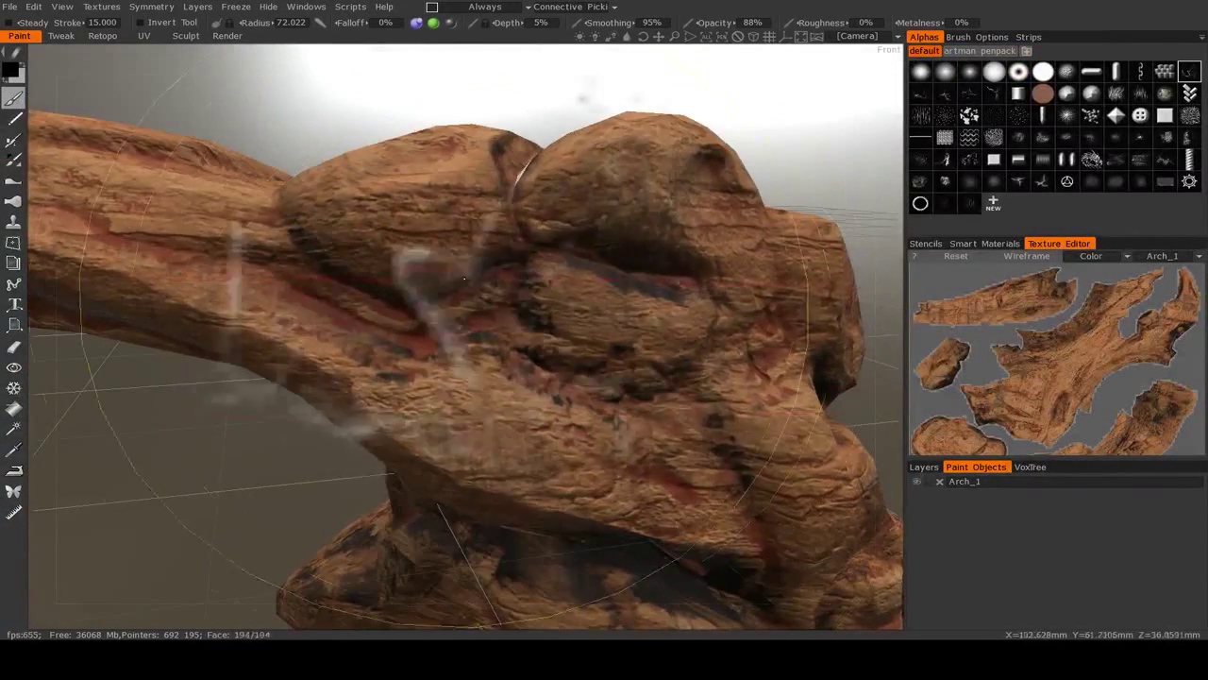
# Step: Reduce the brush radius to about 19 and look over the textured arch from close up and farther away
pyautogui.moveTo(559, 347); pyautogui.dragTo(531, 350, button='right')
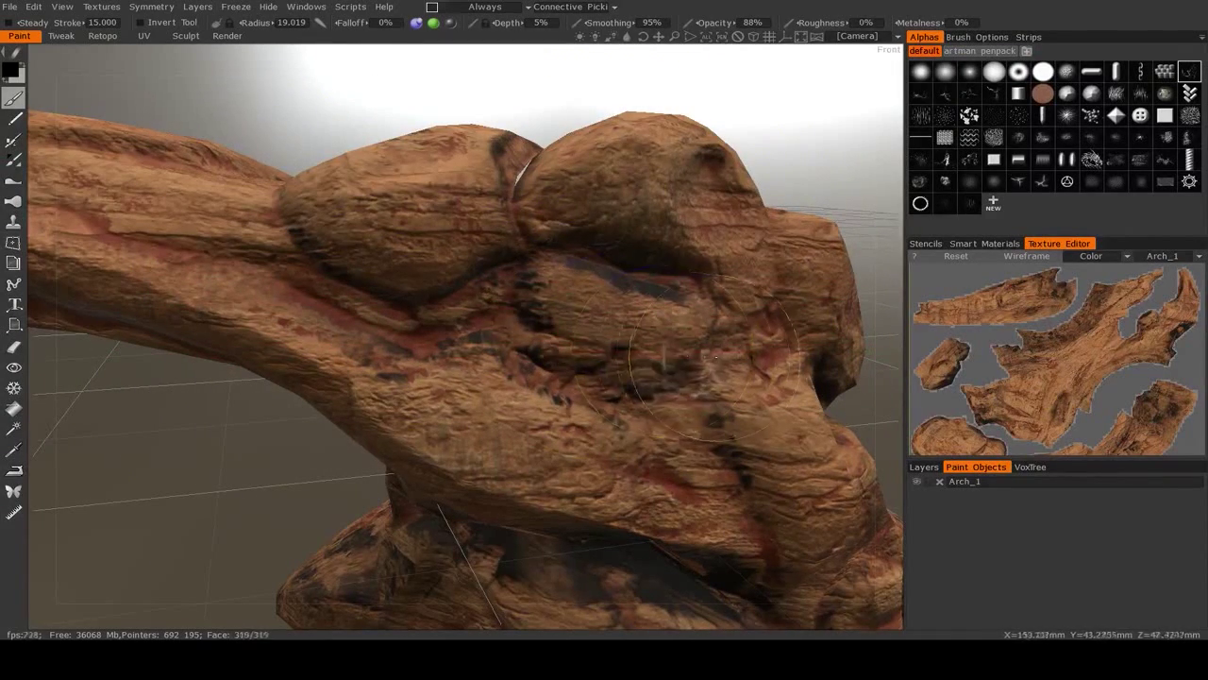
pyautogui.moveTo(615, 359)
pyautogui.mouseDown(button='middle')
pyautogui.moveTo(548, 359)
pyautogui.moveTo(644, 380)
pyautogui.mouseUp(button='middle')
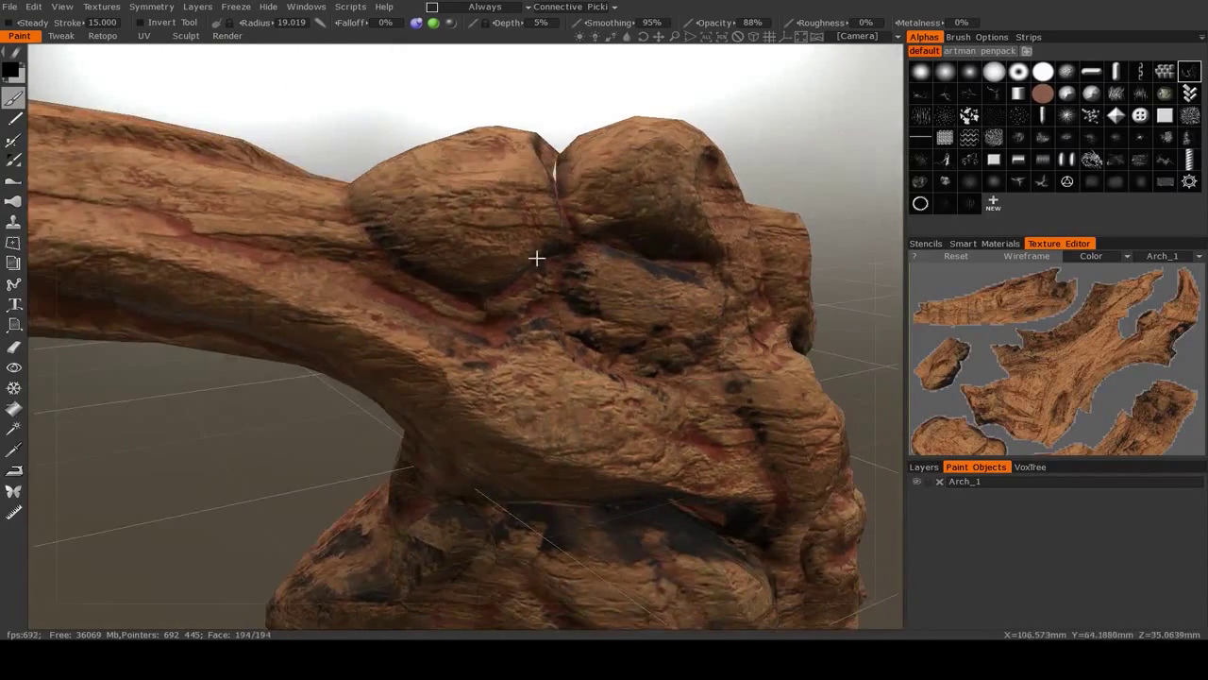
pyautogui.moveTo(536, 258); pyautogui.dragTo(411, 406, button='middle')
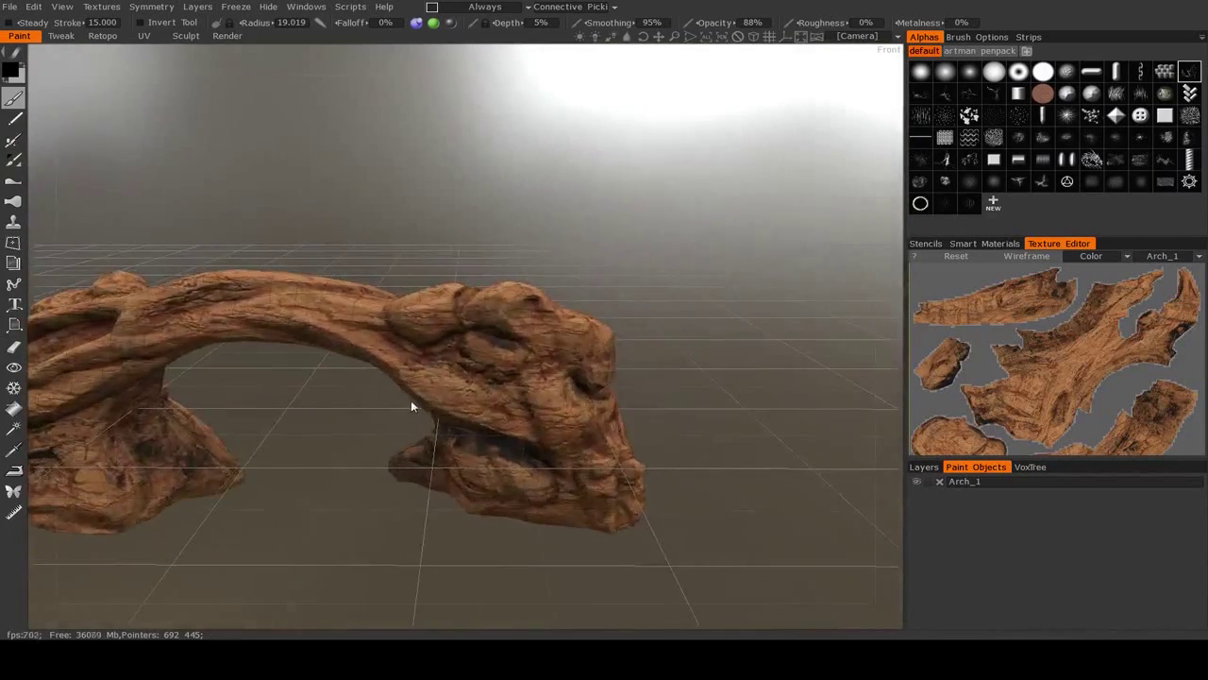
# Step: Look over the textured boulder end, hide the Arch_1 paint object and return to the Retopo workspace
pyautogui.scroll(7, 412, 405)
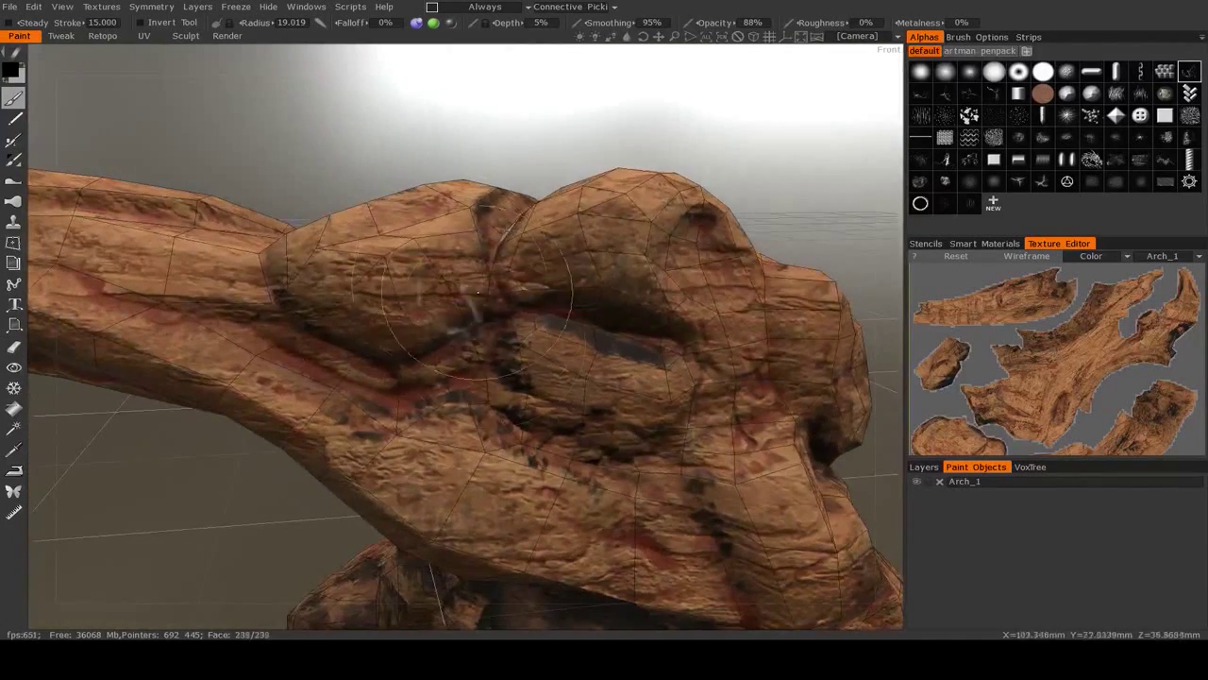
pyautogui.moveTo(466, 318); pyautogui.dragTo(534, 347, button='middle')
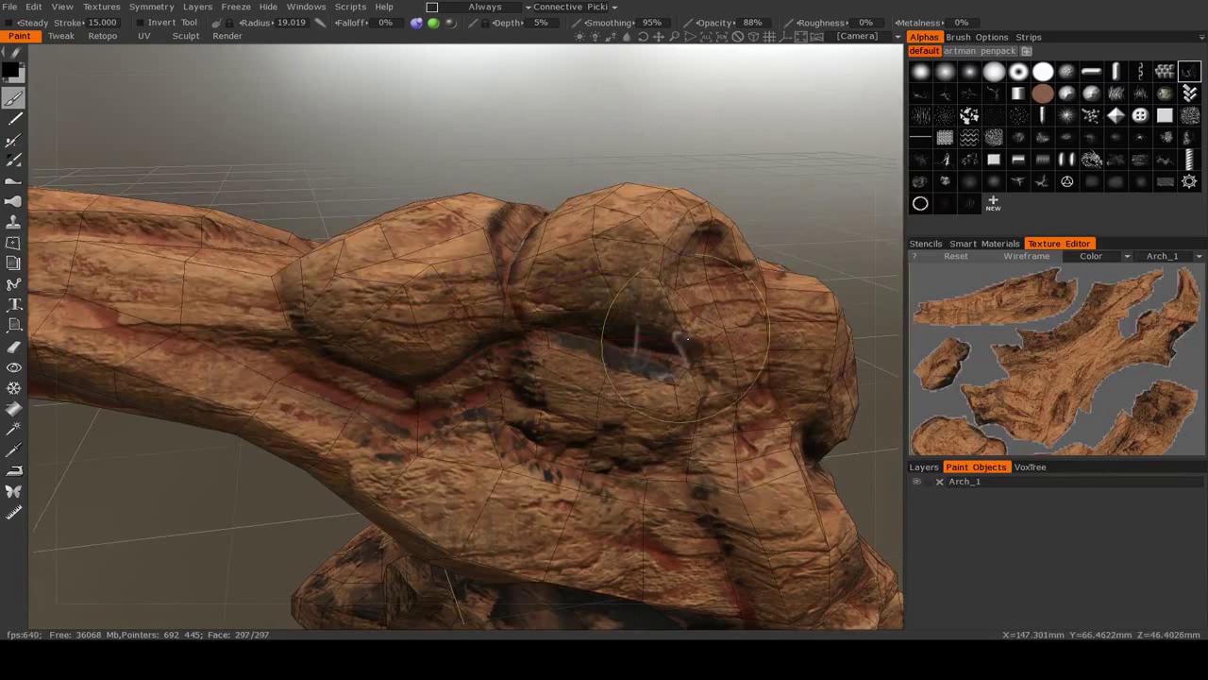
pyautogui.click(917, 484)
pyautogui.click(99, 37)
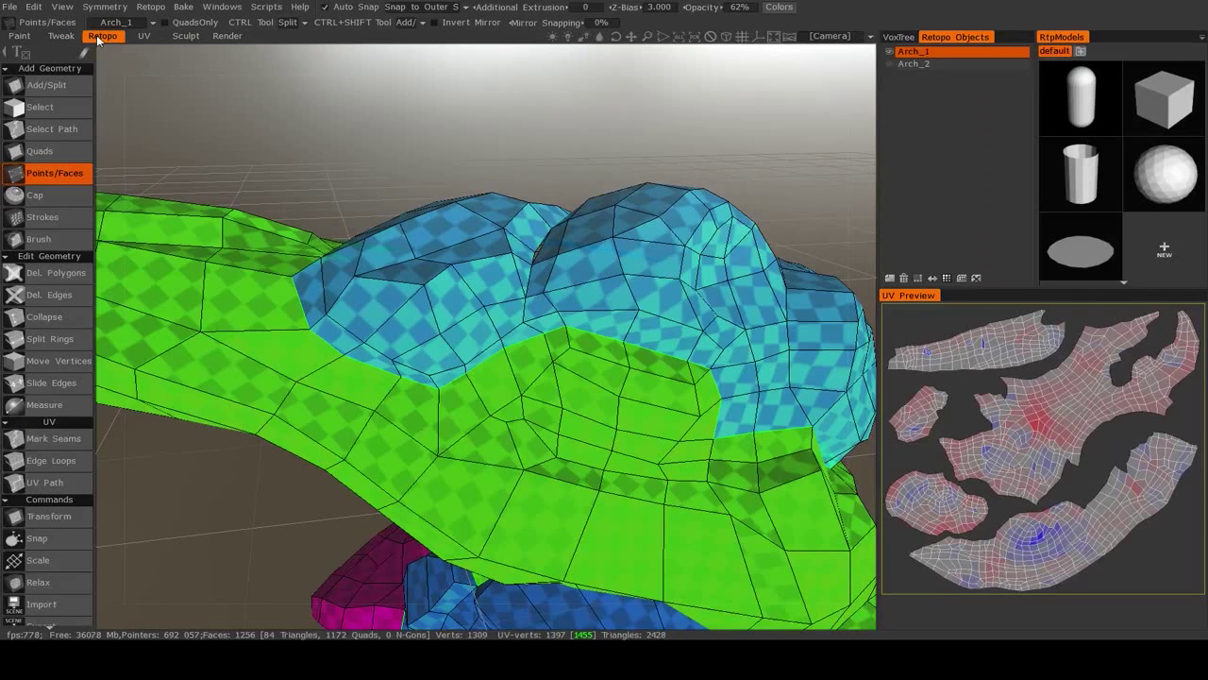
# Step: Hide the Arch_1 retopo object and display the Arch_2 retopo mesh together with the sculpted volume
pyautogui.click(891, 52)
pyautogui.click(914, 63)
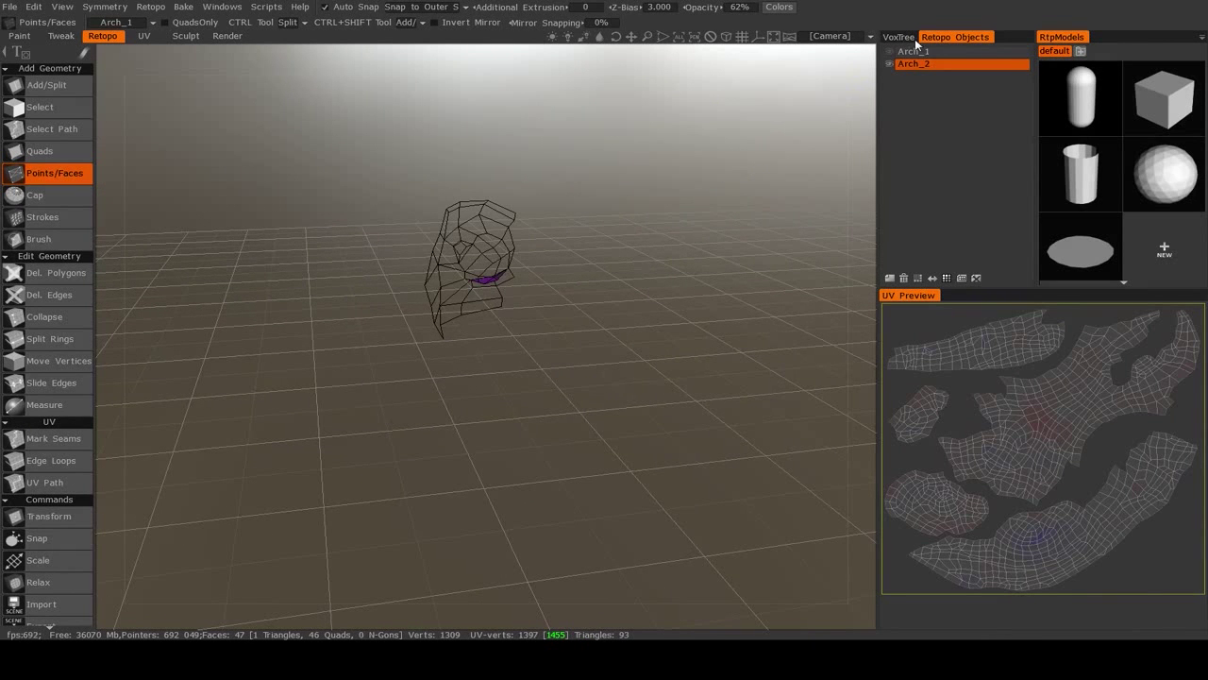
pyautogui.click(900, 37)
pyautogui.click(903, 51)
pyautogui.moveTo(387, 420)
pyautogui.keyDown('alt'); pyautogui.mouseDown()
pyautogui.moveTo(709, 407)
pyautogui.moveTo(755, 422)
pyautogui.mouseUp(); pyautogui.keyUp('alt')
pyautogui.keyDown('alt'); pyautogui.moveTo(755, 422); pyautogui.dragTo(453, 452, button='middle'); pyautogui.keyUp('alt')
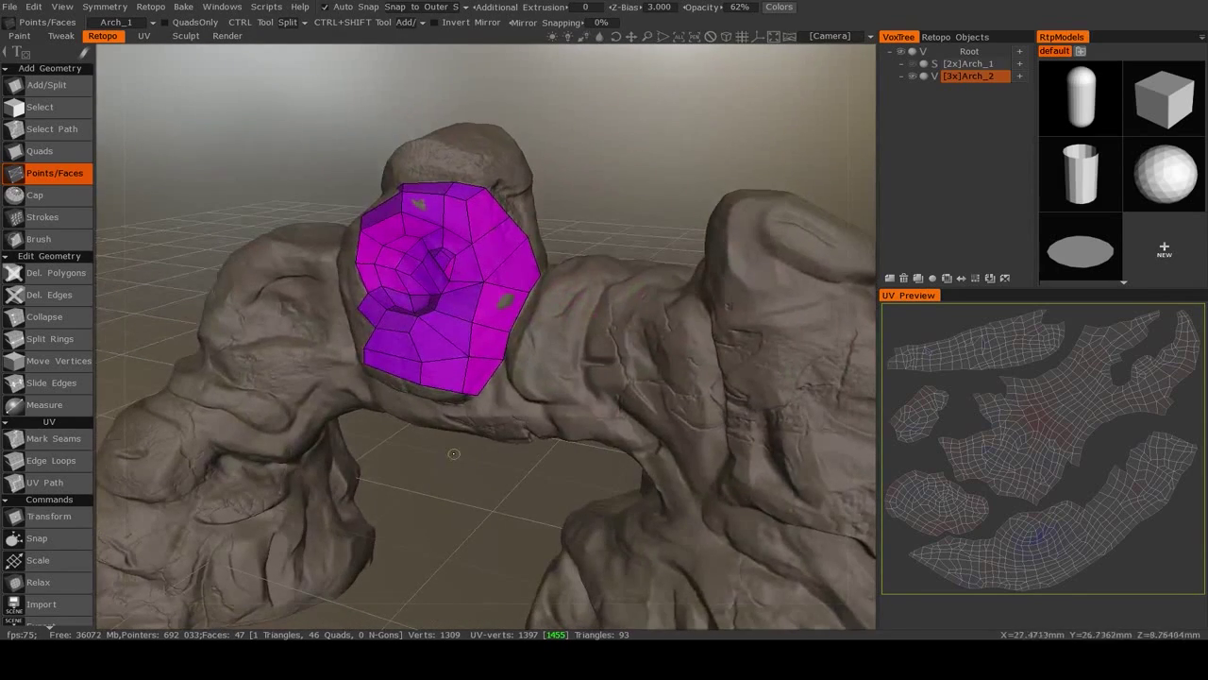
pyautogui.keyDown('alt'); pyautogui.moveTo(360, 344); pyautogui.dragTo(493, 347); pyautogui.keyUp('alt')
pyautogui.scroll(2, 507, 292)
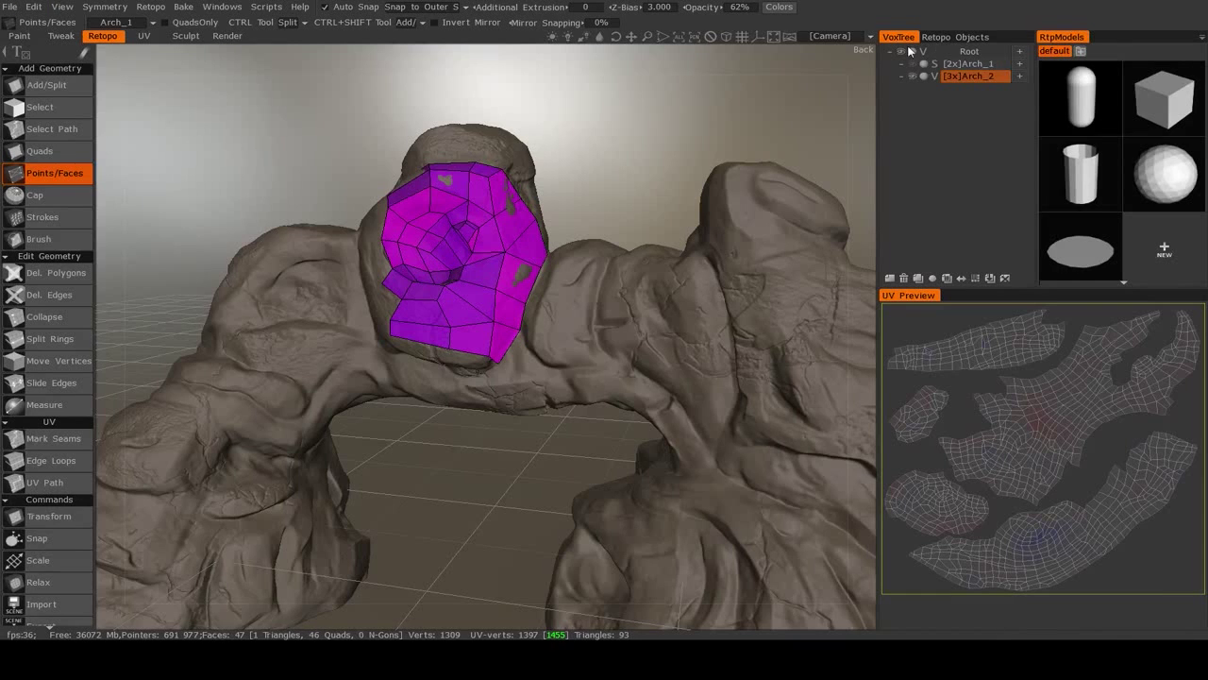
# Step: Toggle the Arch_2 retopo object's visibility off and on to compare its mesh patch with the sculpted boulder
pyautogui.click(957, 38)
pyautogui.click(891, 64)
pyautogui.click(891, 65)
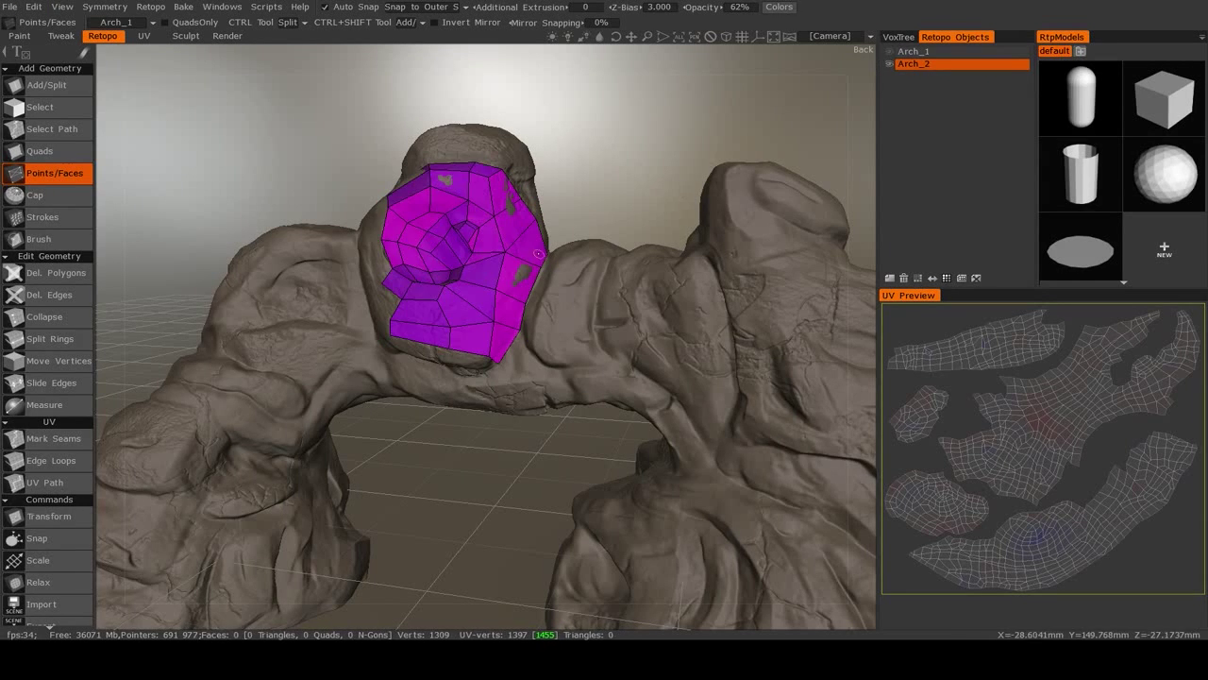
pyautogui.moveTo(438, 248)
pyautogui.keyDown('alt'); pyautogui.mouseDown()
pyautogui.moveTo(437, 267)
pyautogui.moveTo(575, 280)
pyautogui.moveTo(419, 265)
pyautogui.moveTo(449, 244)
pyautogui.mouseUp(); pyautogui.keyUp('alt')
pyautogui.keyDown('alt'); pyautogui.moveTo(449, 243); pyautogui.dragTo(454, 354, button='middle'); pyautogui.keyUp('alt')
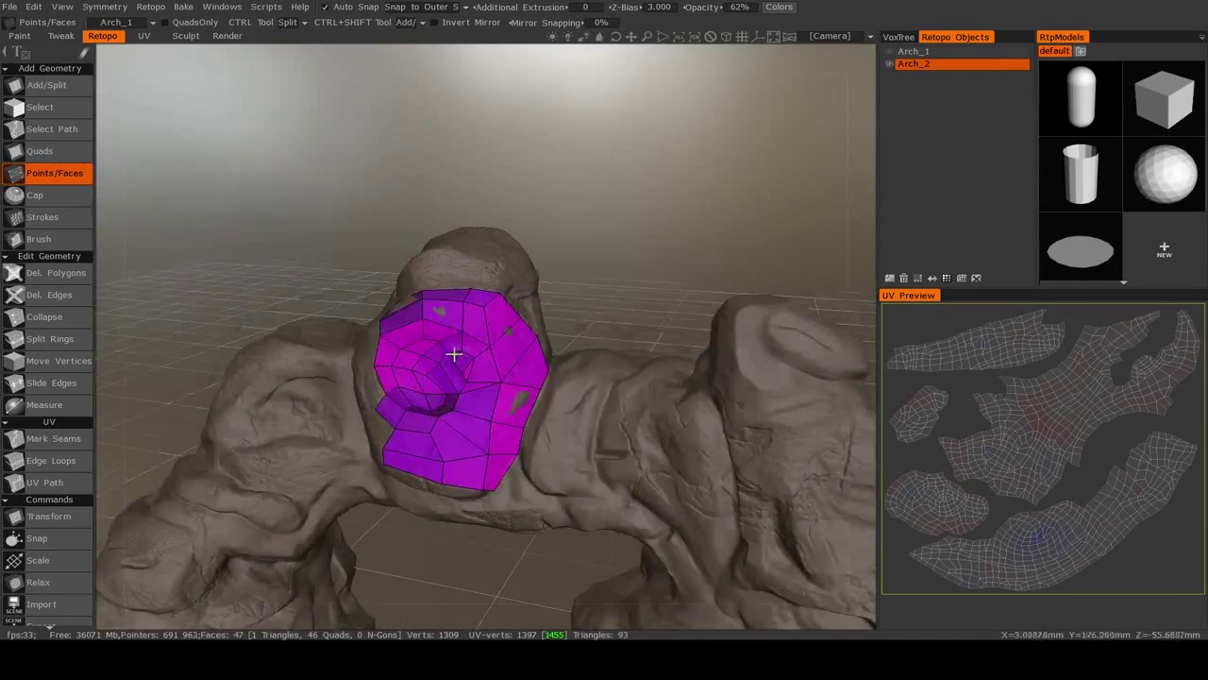
pyautogui.keyDown('alt'); pyautogui.moveTo(454, 354); pyautogui.dragTo(445, 326); pyautogui.keyUp('alt')
pyautogui.scroll(3, 445, 326)
# Step: View the sculpt in the Paint workspace, toggling the Arch_1 paint object's visibility, and return to the Retopo workspace
pyautogui.click(20, 38)
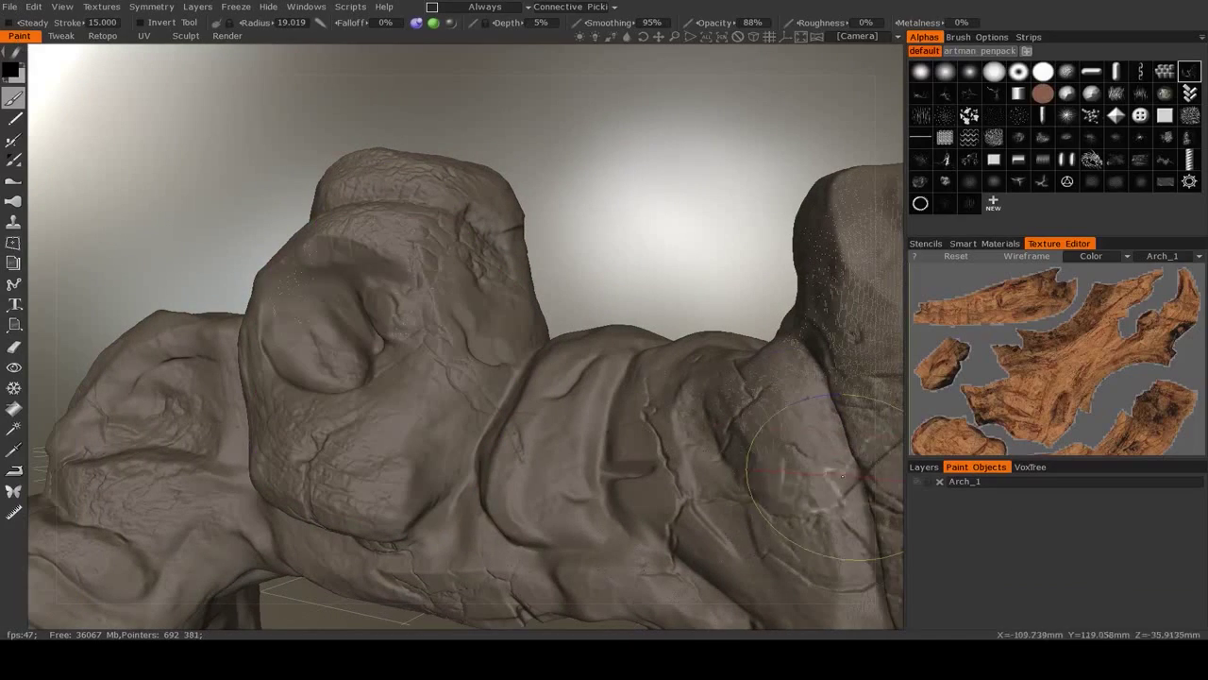
pyautogui.click(919, 482)
pyautogui.click(919, 483)
pyautogui.keyDown('alt'); pyautogui.moveTo(535, 367); pyautogui.dragTo(575, 406); pyautogui.keyUp('alt')
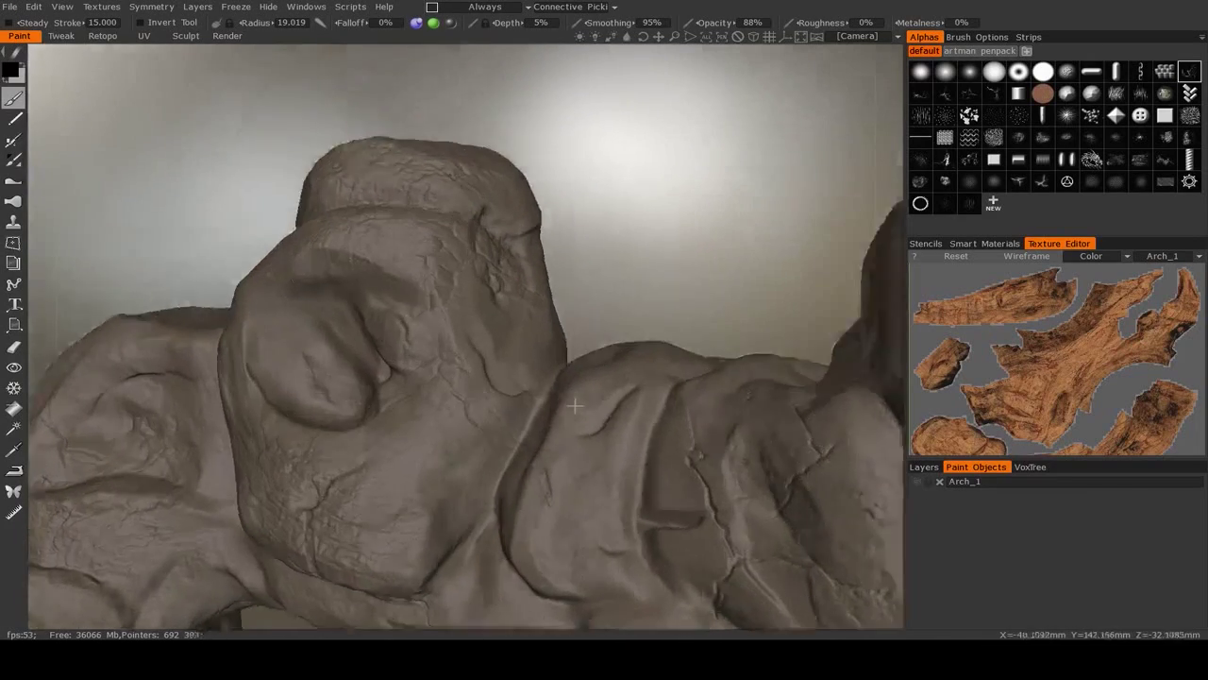
pyautogui.moveTo(575, 406)
pyautogui.keyDown('alt'); pyautogui.mouseDown(button='right')
pyautogui.moveTo(598, 418)
pyautogui.moveTo(641, 373)
pyautogui.mouseUp(button='right'); pyautogui.keyUp('alt')
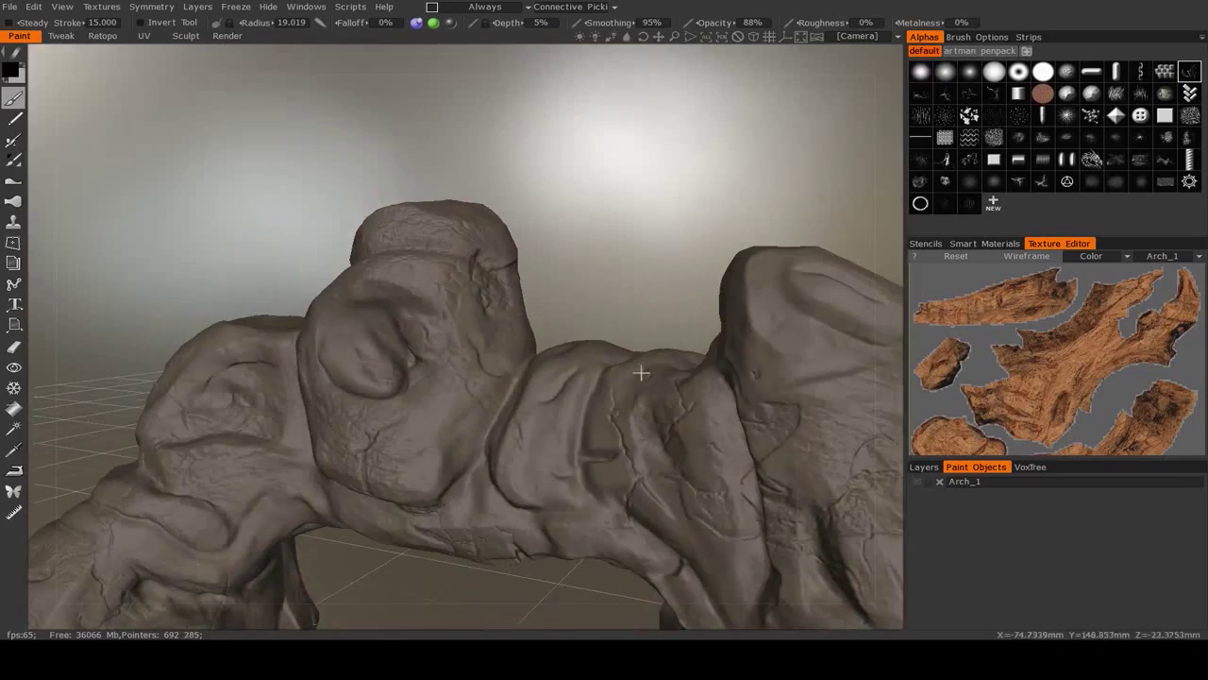
pyautogui.click(189, 36)
pyautogui.click(102, 35)
# Step: Add a quad with Points/Faces above the outermost segment of the Arch_2 patch's upper edge on the boulder
pyautogui.moveTo(409, 305)
pyautogui.keyDown('alt'); pyautogui.mouseDown()
pyautogui.moveTo(485, 326)
pyautogui.moveTo(548, 246)
pyautogui.mouseUp(); pyautogui.keyUp('alt')
pyautogui.keyDown('alt'); pyautogui.moveTo(547, 246); pyautogui.dragTo(488, 267, button='right'); pyautogui.keyUp('alt')
pyautogui.keyDown('alt'); pyautogui.moveTo(633, 265); pyautogui.dragTo(490, 280); pyautogui.keyUp('alt')
pyautogui.moveTo(365, 294)
pyautogui.keyDown('alt'); pyautogui.mouseDown()
pyautogui.moveTo(418, 296)
pyautogui.moveTo(472, 329)
pyautogui.moveTo(500, 251)
pyautogui.moveTo(459, 309)
pyautogui.mouseUp(); pyautogui.keyUp('alt')
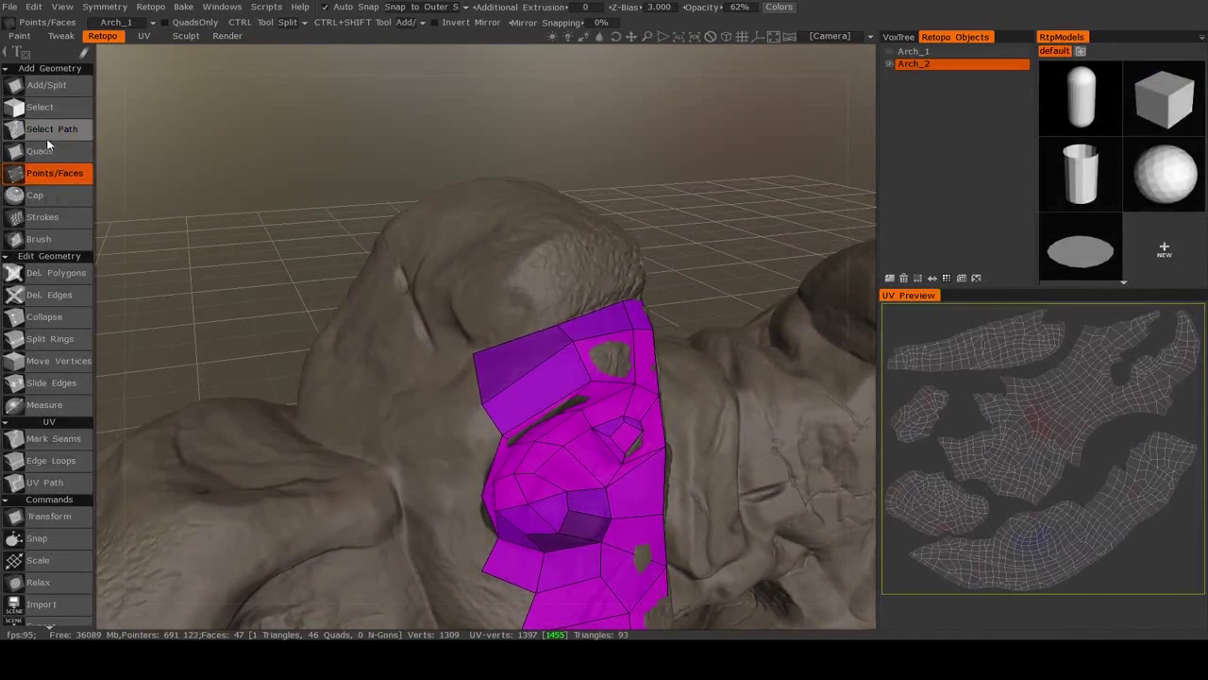
pyautogui.keyDown('alt'); pyautogui.moveTo(516, 262); pyautogui.dragTo(459, 271); pyautogui.keyUp('alt')
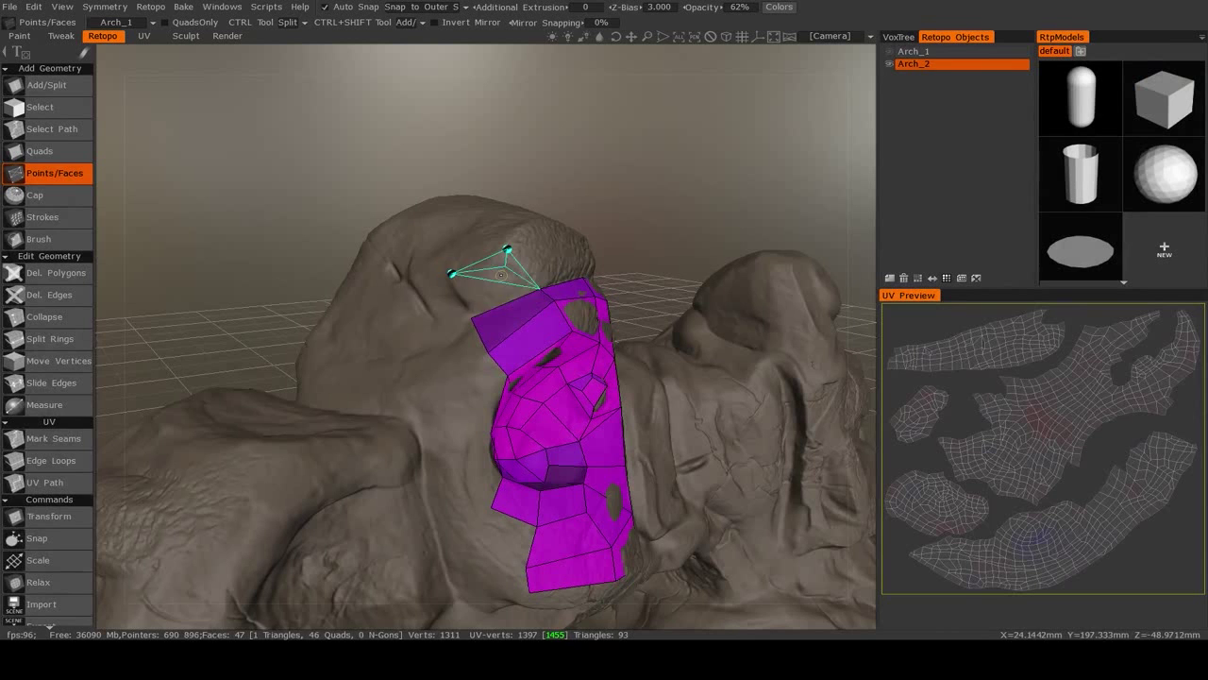
pyautogui.click(497, 275)
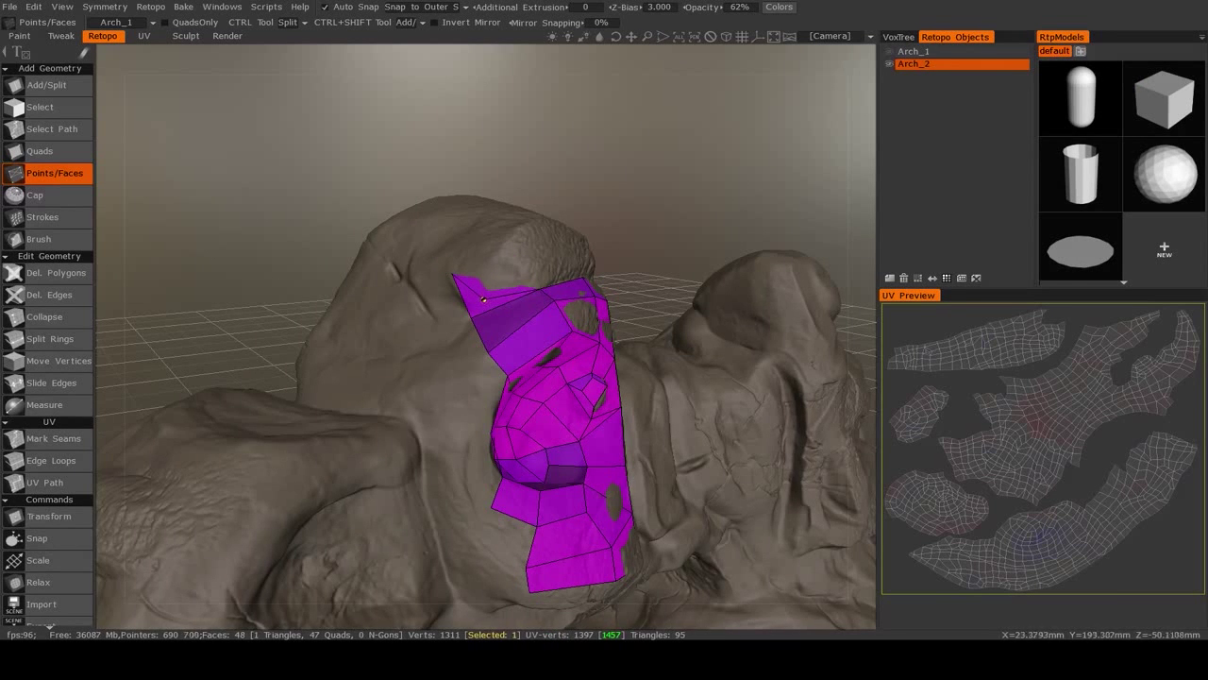
# Step: Move the new quad's free inner corner up onto the top of the boulder
pyautogui.scroll(5, 483, 299)
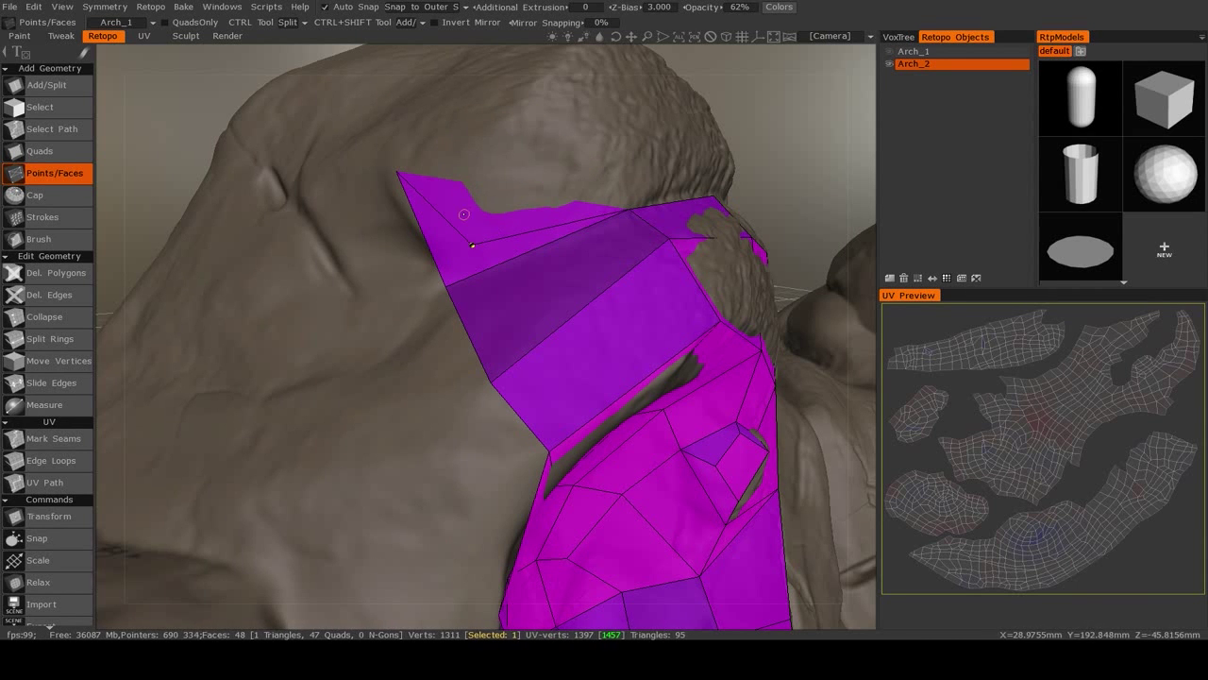
pyautogui.moveTo(464, 214); pyautogui.dragTo(434, 269, button='middle')
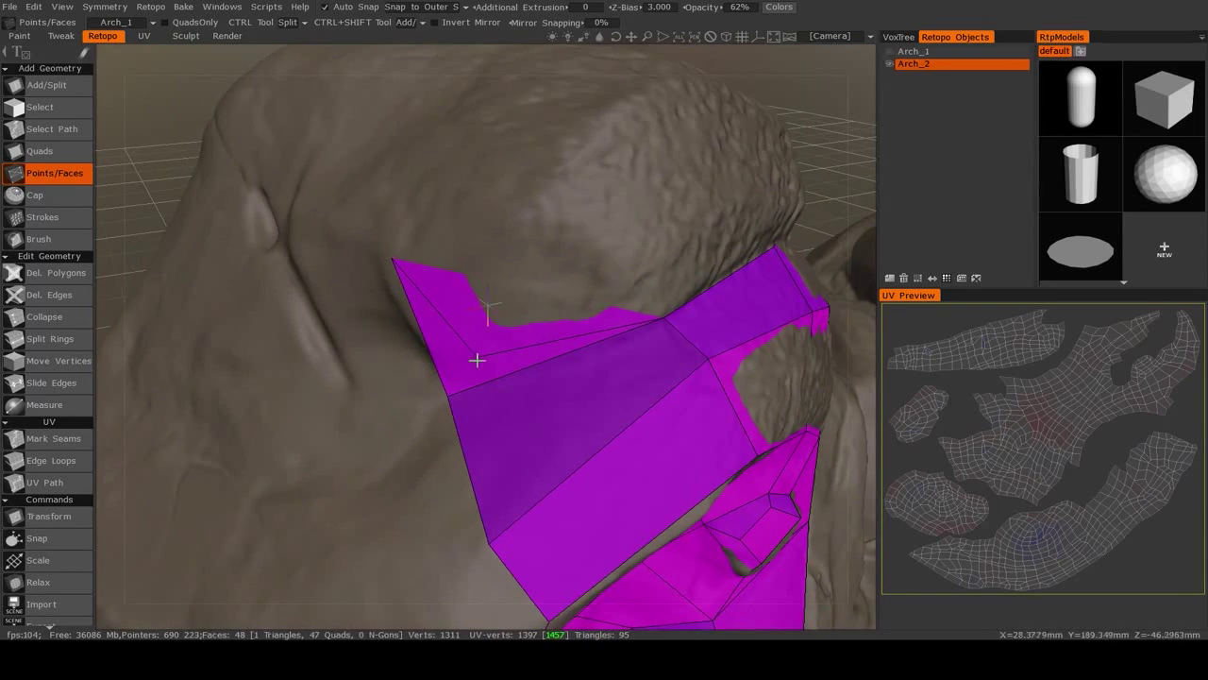
pyautogui.moveTo(476, 359)
pyautogui.mouseDown(button='middle')
pyautogui.moveTo(626, 329)
pyautogui.moveTo(480, 355)
pyautogui.mouseUp(button='middle')
pyautogui.moveTo(480, 356); pyautogui.dragTo(530, 206)
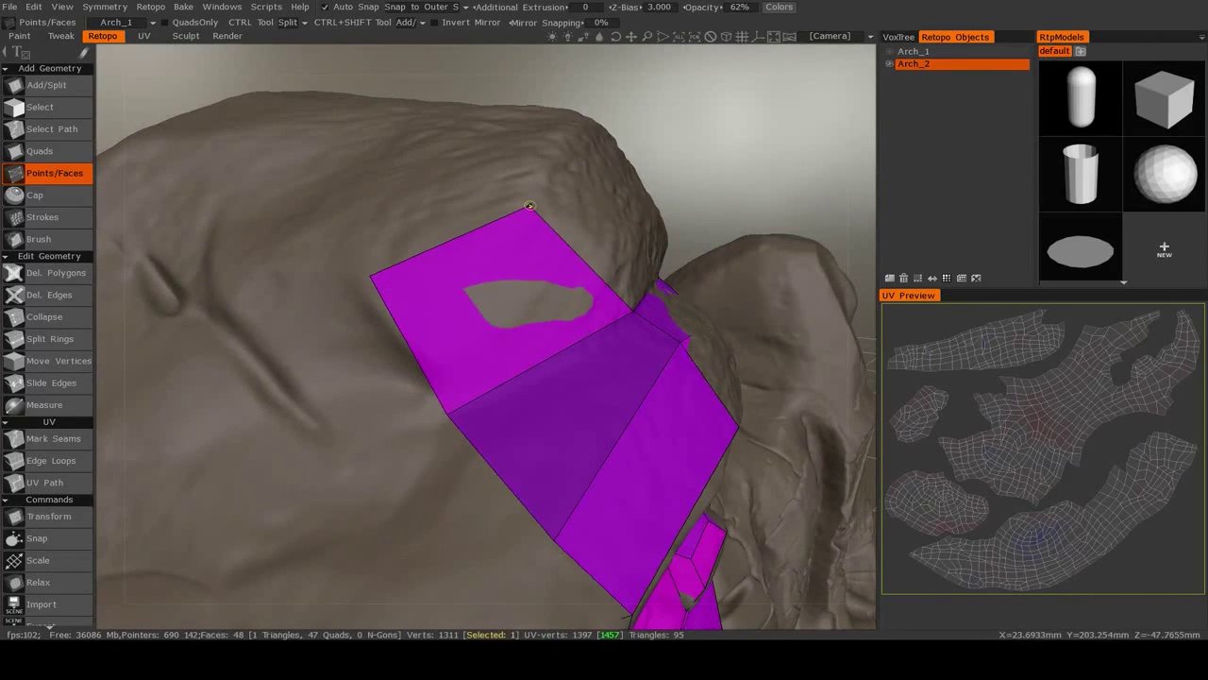
# Step: Add a second quad beside the new one and delete the edge between them to merge both into one polygon
pyautogui.moveTo(530, 206)
pyautogui.mouseDown(button='middle')
pyautogui.moveTo(539, 283)
pyautogui.moveTo(468, 308)
pyautogui.mouseUp(button='middle')
pyautogui.click(624, 236)
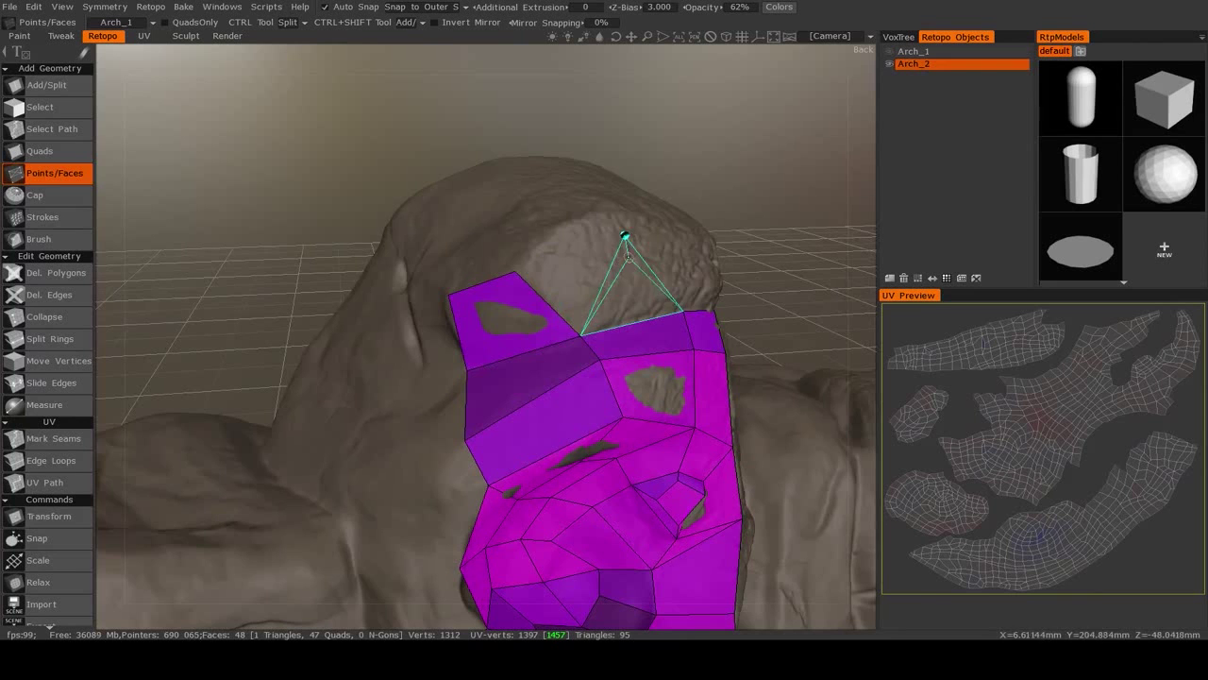
pyautogui.click(591, 284)
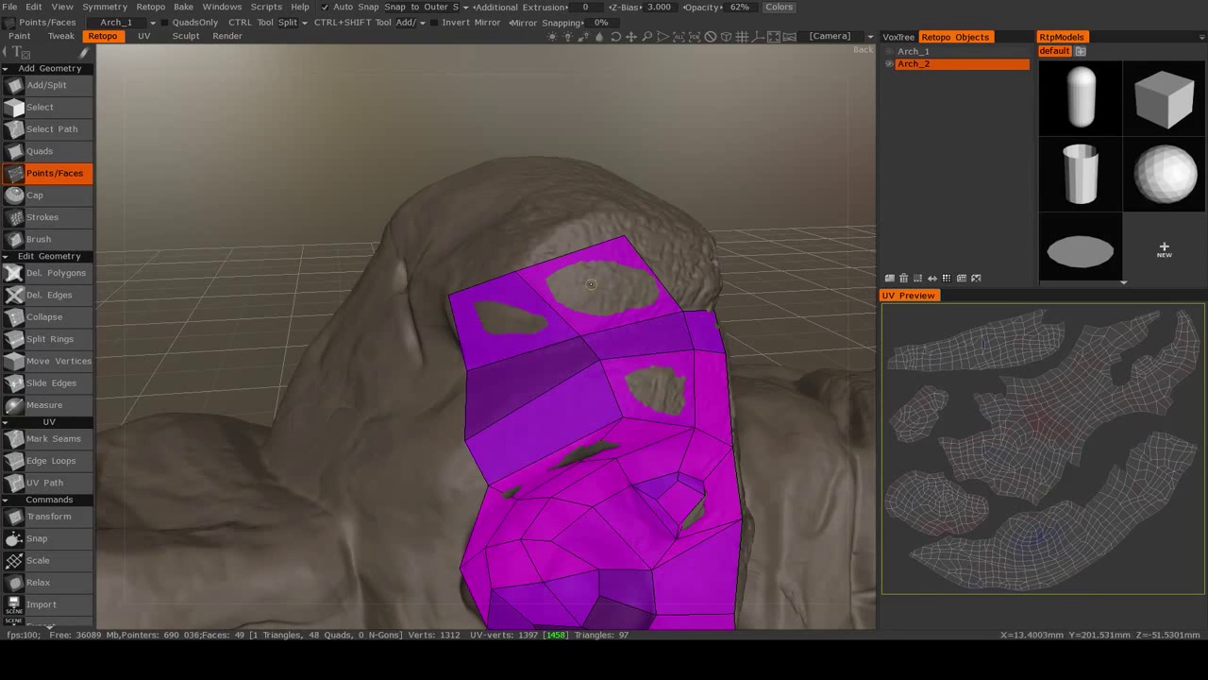
pyautogui.click(49, 273)
pyautogui.click(49, 295)
pyautogui.click(504, 298)
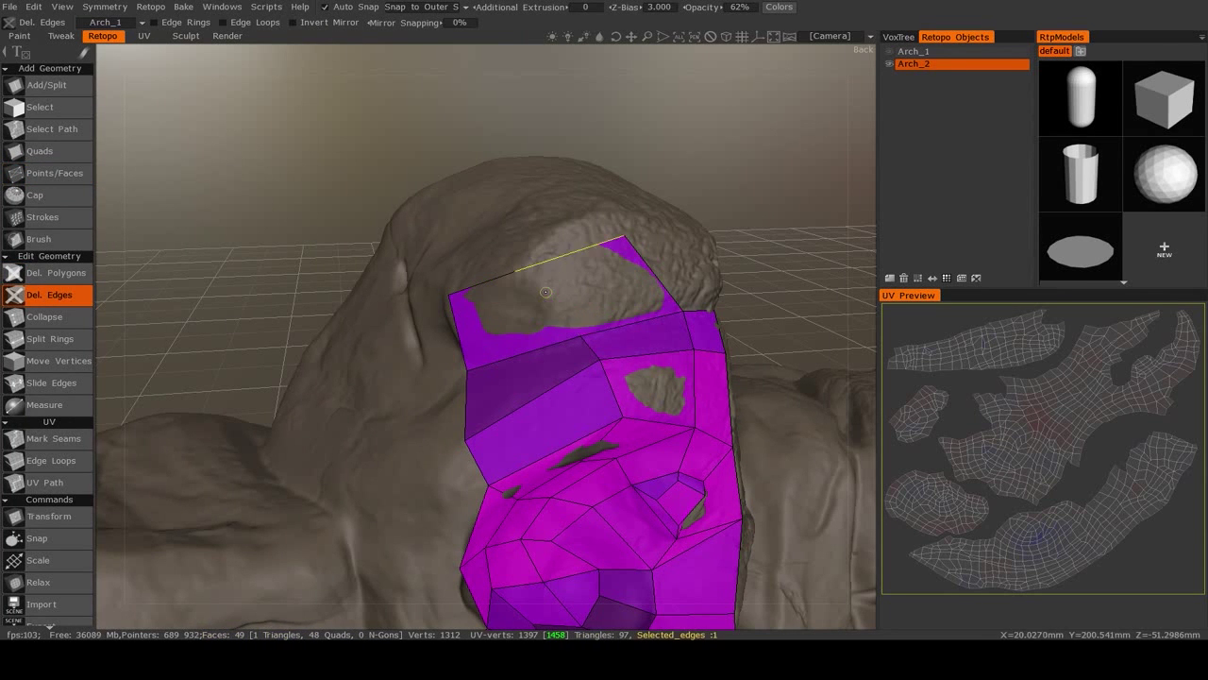
pyautogui.moveTo(504, 298); pyautogui.dragTo(575, 362, button='middle')
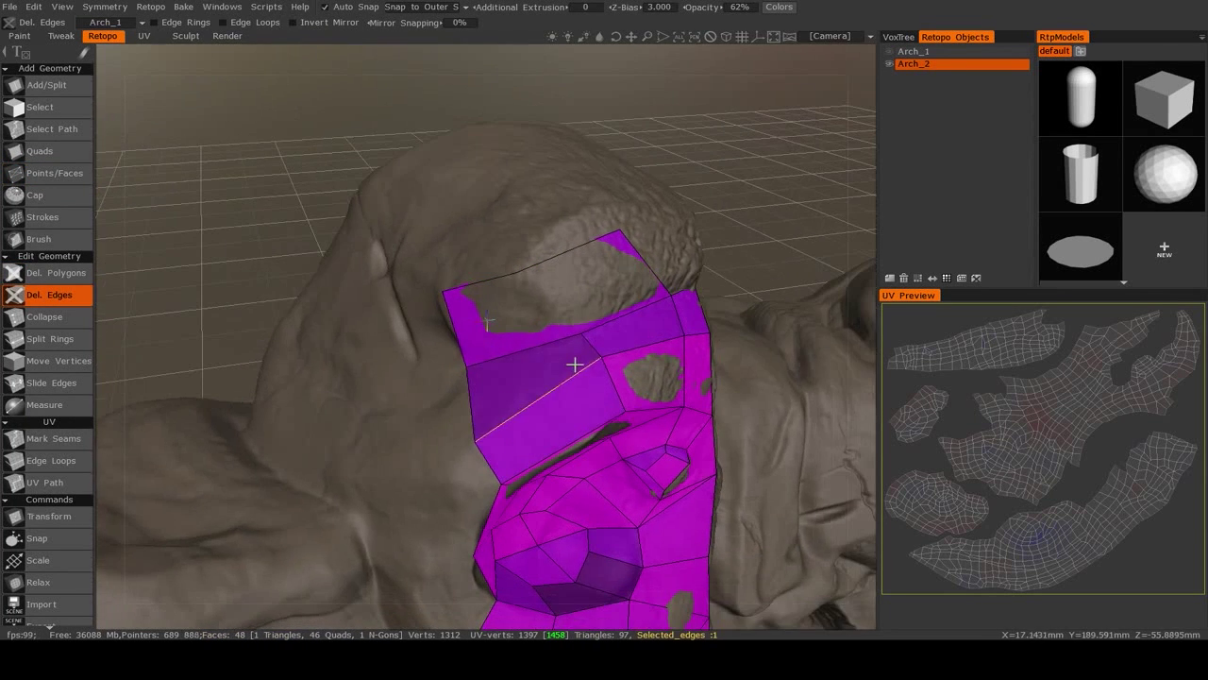
# Step: With Points/Faces, move the merged polygon's middle upper vertex up the boulder and its middle lower vertex down
pyautogui.click(54, 173)
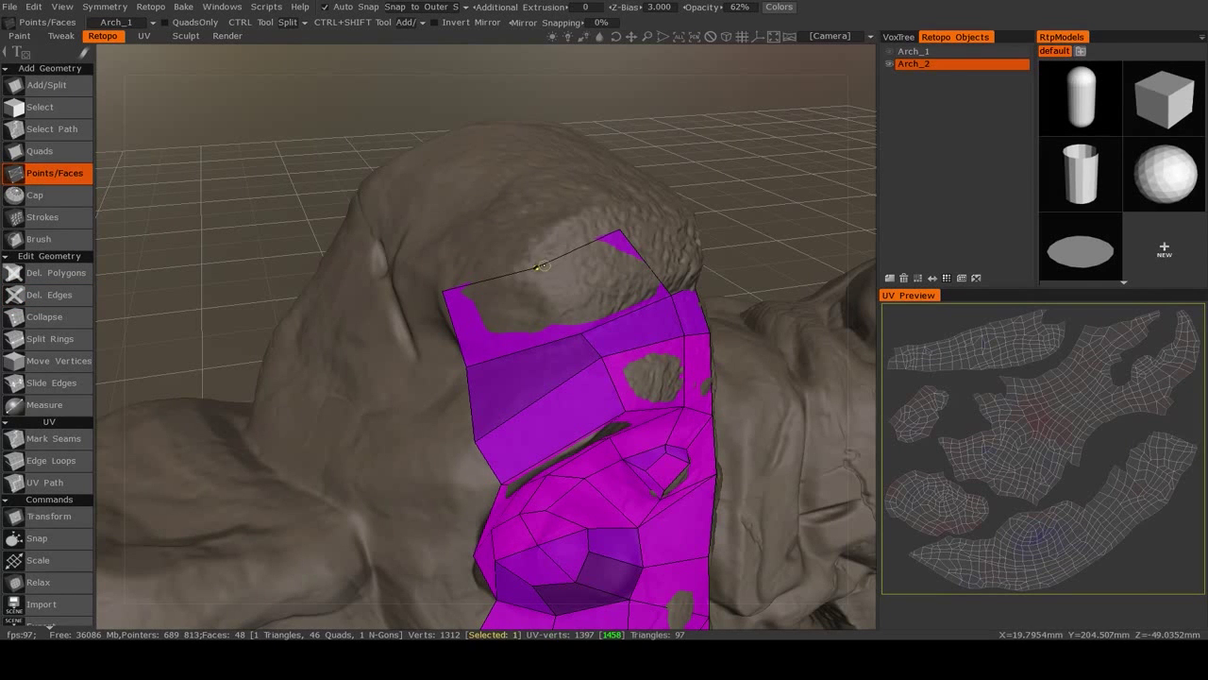
pyautogui.moveTo(541, 266); pyautogui.dragTo(506, 216)
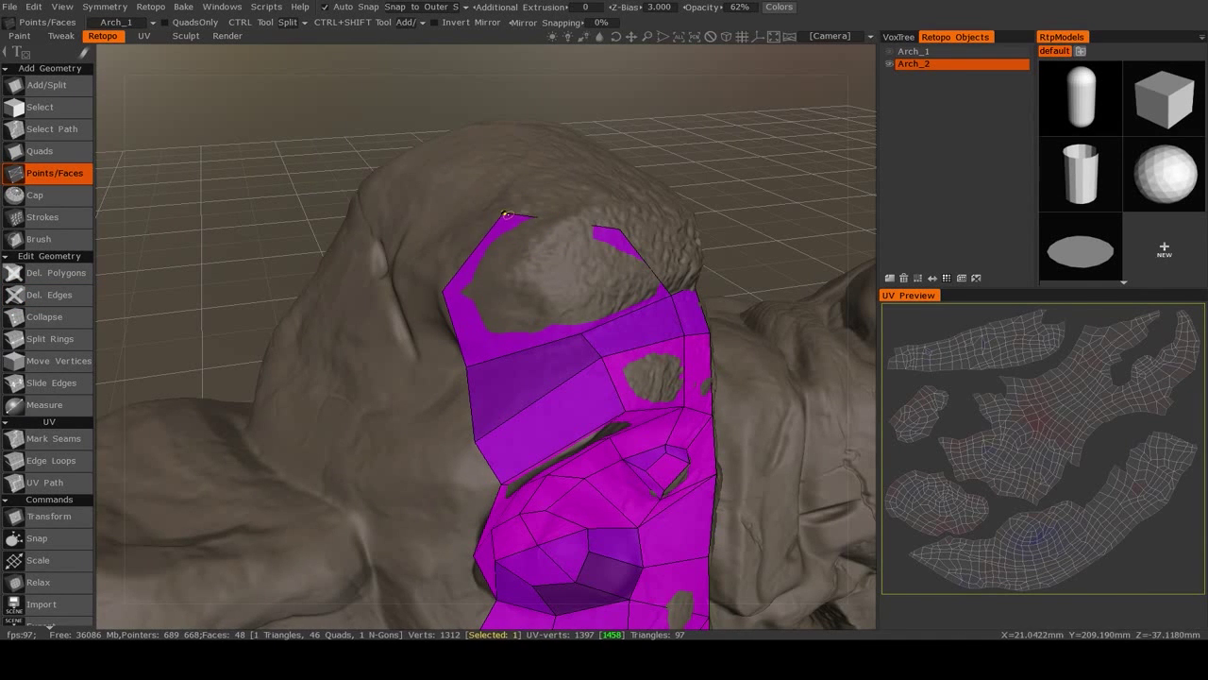
pyautogui.moveTo(601, 324); pyautogui.dragTo(589, 352)
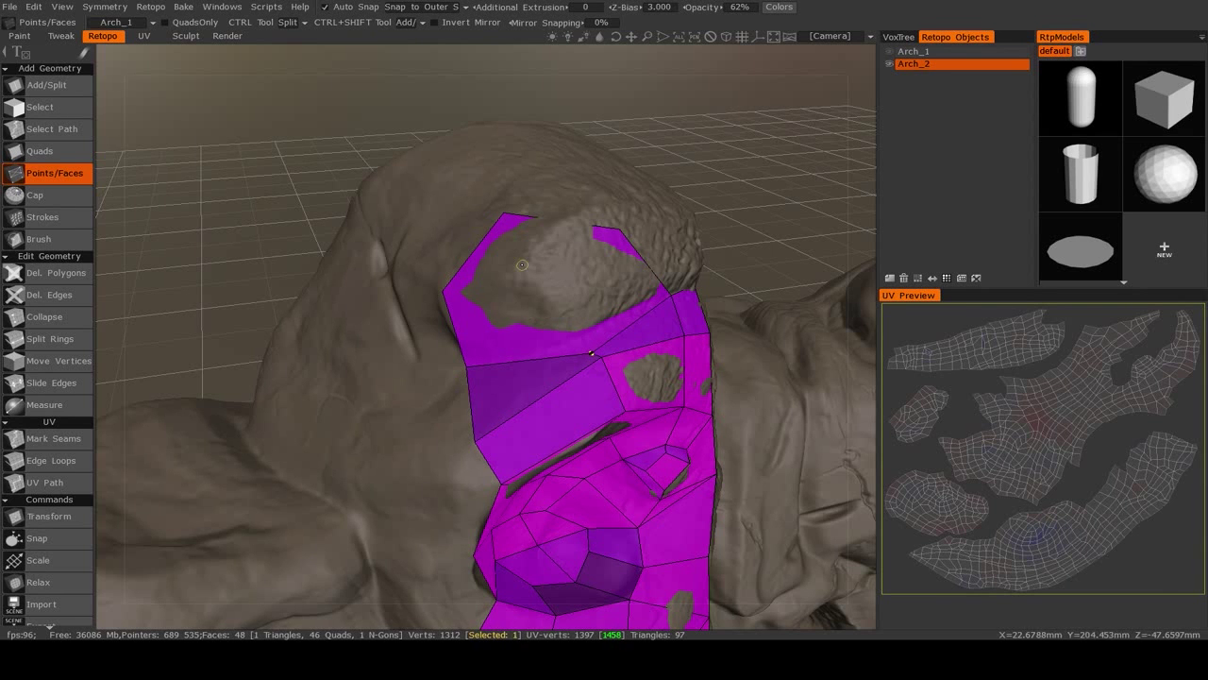
# Step: Hide the sculpted volume and examine the merged polygon and its surrounding mesh on their own
pyautogui.keyDown('alt'); pyautogui.moveTo(490, 325); pyautogui.dragTo(485, 273); pyautogui.keyUp('alt')
pyautogui.click(903, 38)
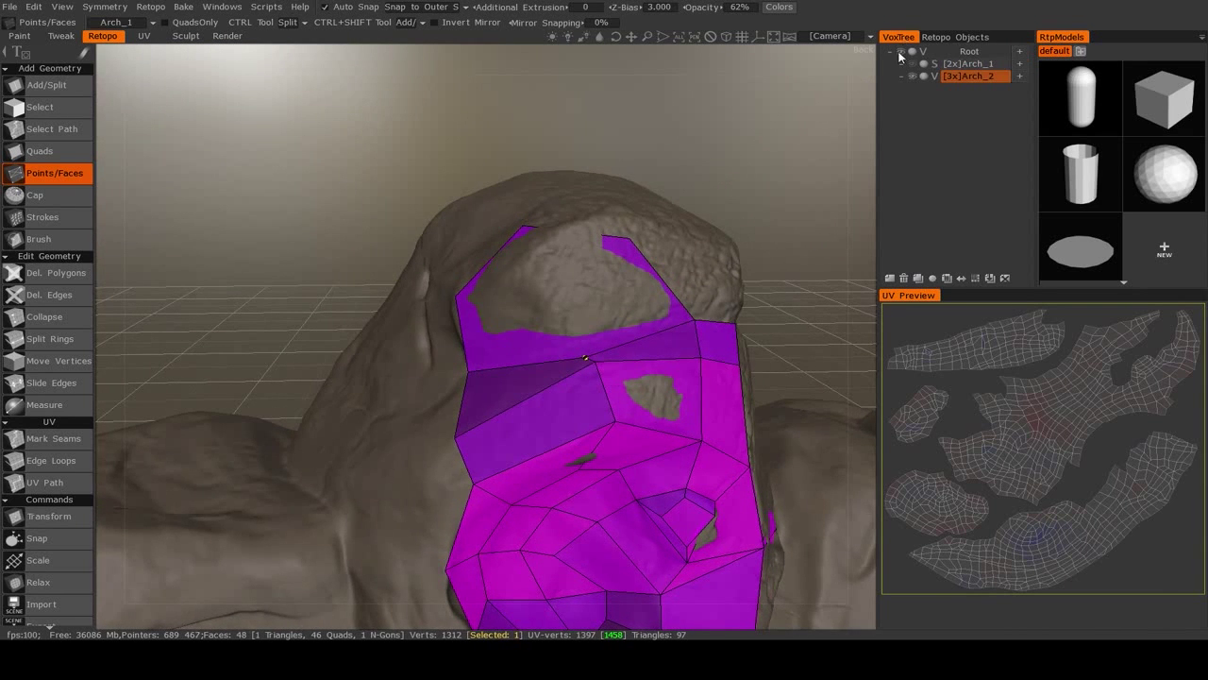
pyautogui.click(901, 52)
pyautogui.keyDown('alt'); pyautogui.moveTo(670, 194); pyautogui.dragTo(667, 246); pyautogui.keyUp('alt')
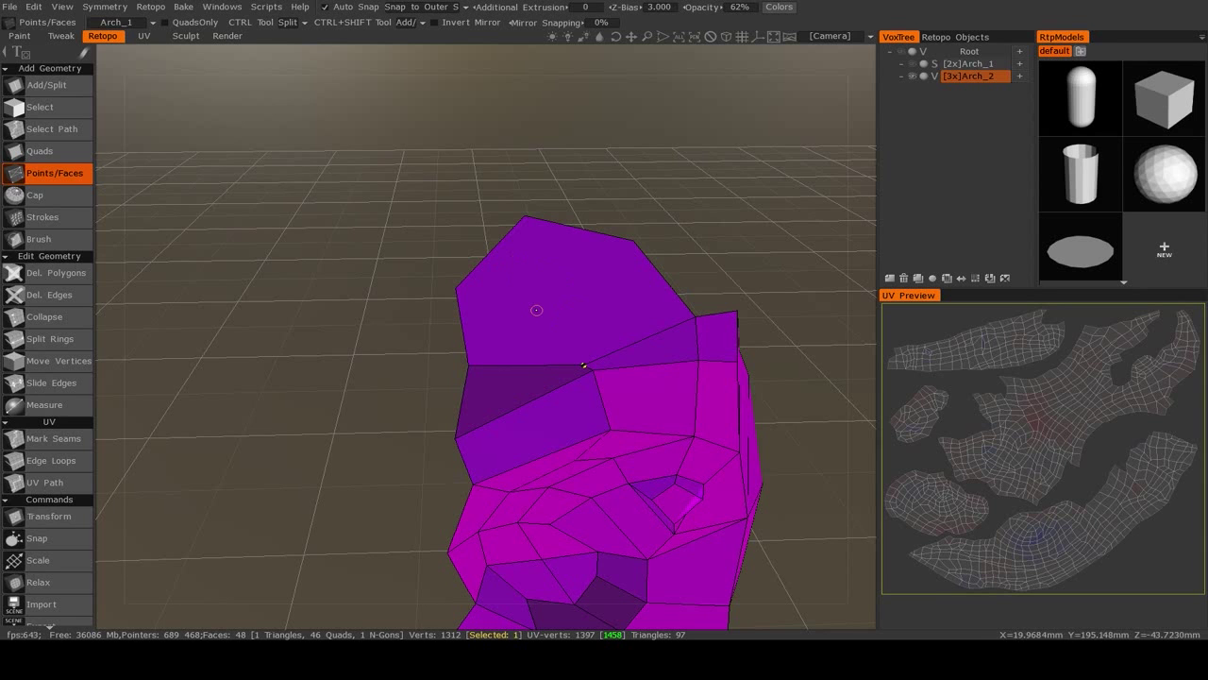
pyautogui.keyDown('alt'); pyautogui.moveTo(534, 280); pyautogui.dragTo(627, 351); pyautogui.keyUp('alt')
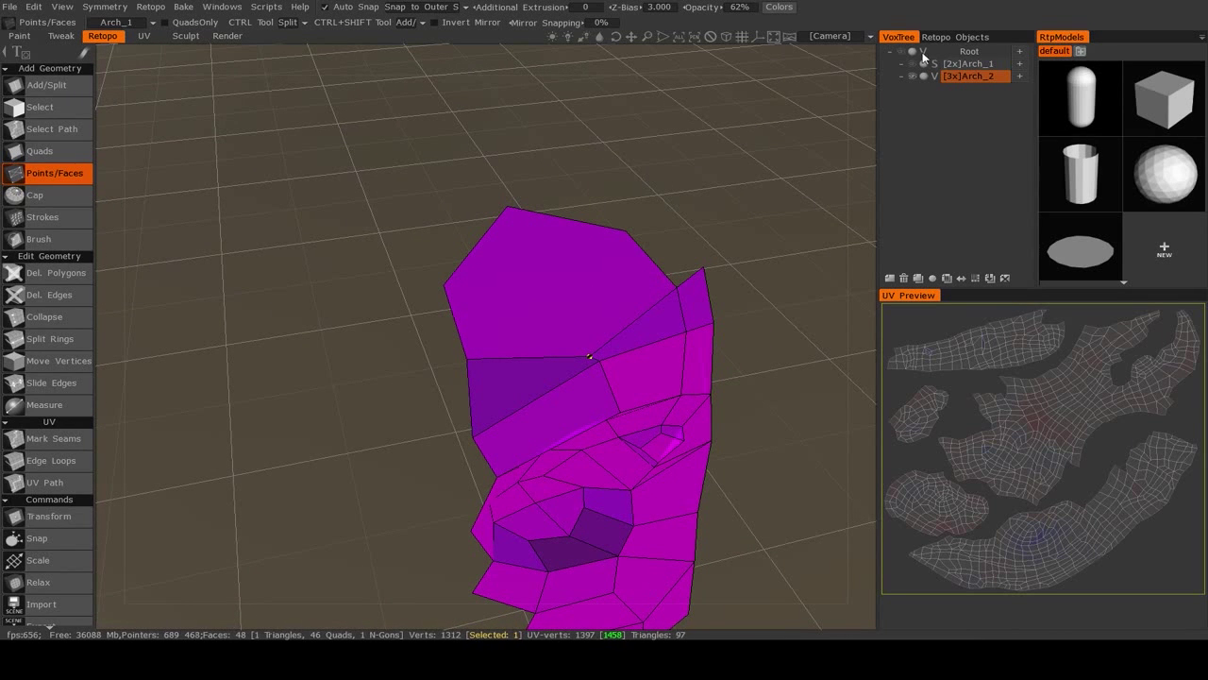
# Step: Delete the merged polygon above the patch and display the sculpted volume again
pyautogui.click(43, 275)
pyautogui.click(548, 267)
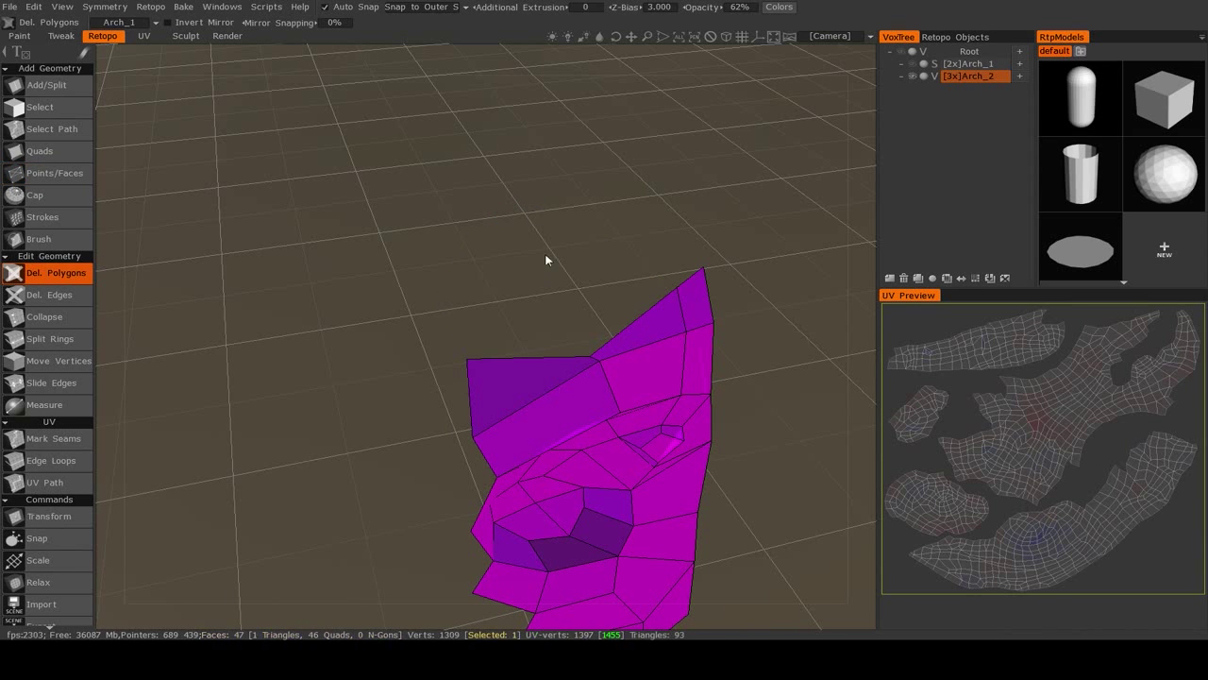
pyautogui.click(904, 52)
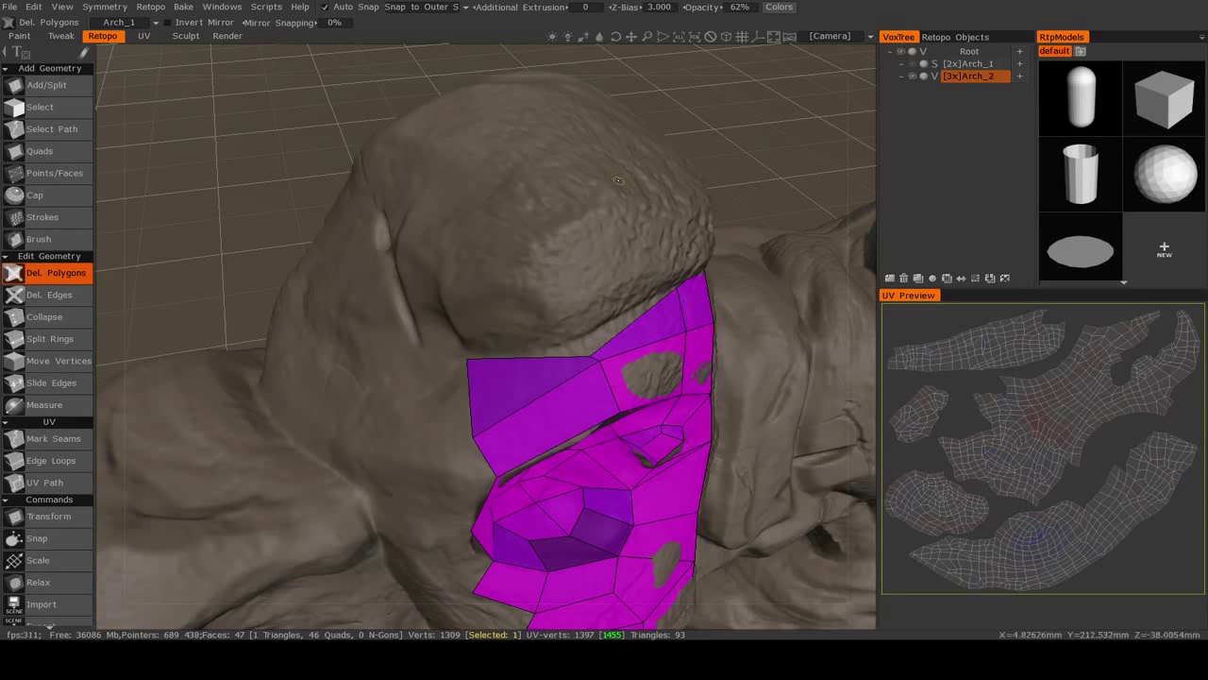
# Step: Switch to the Quads tool and nudge the outermost segment of the Arch_2 patch's open upper edge
pyautogui.click(937, 37)
pyautogui.click(52, 151)
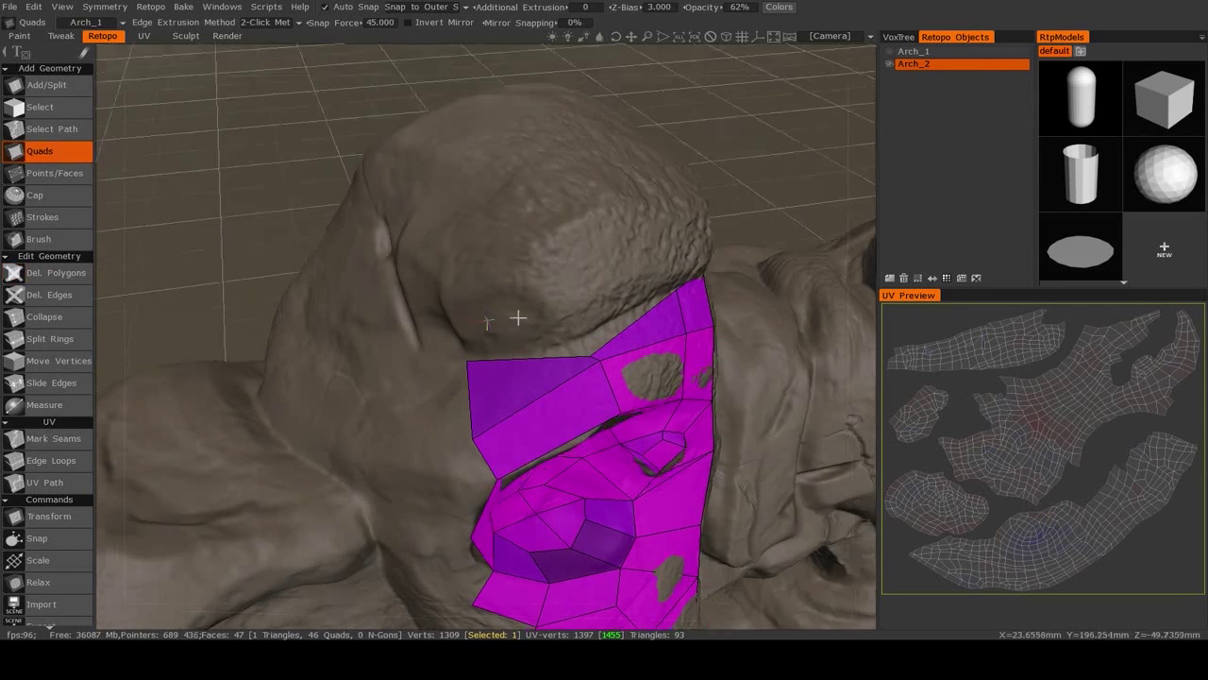
pyautogui.keyDown('alt'); pyautogui.moveTo(518, 318); pyautogui.dragTo(522, 281); pyautogui.keyUp('alt')
pyautogui.moveTo(552, 356); pyautogui.dragTo(539, 345, button='right')
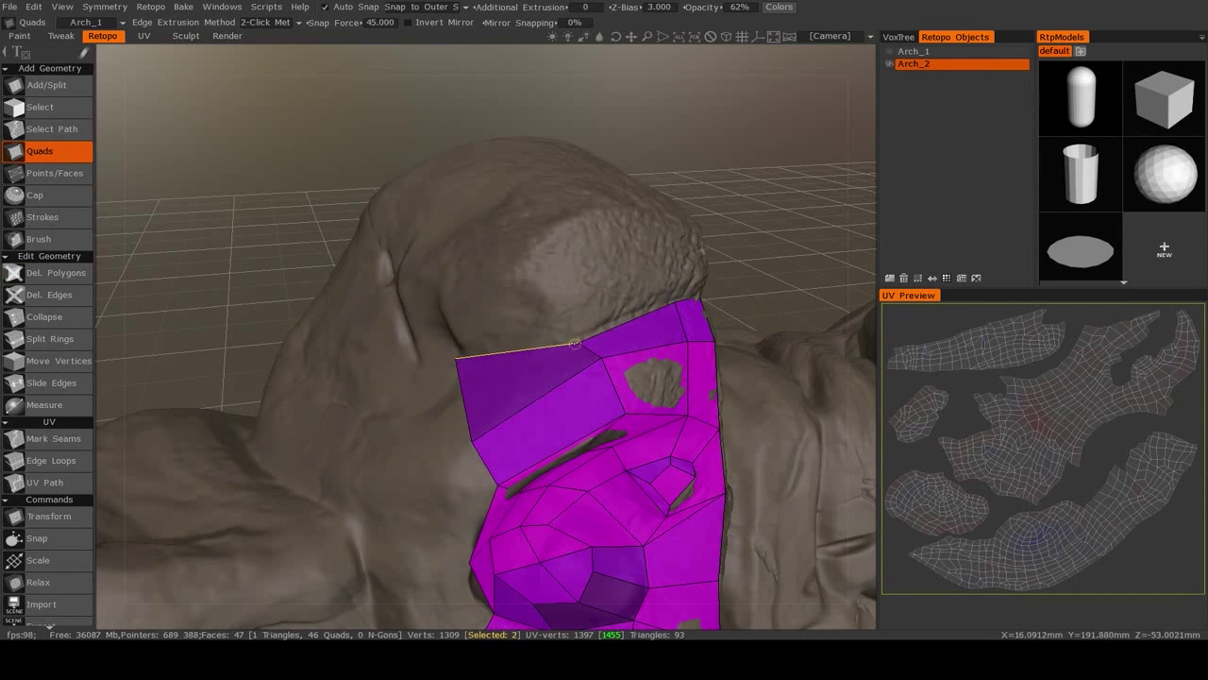
# Step: Build a single quad with Points/Faces above the outermost segment of the patch's upper edge and view the result around the boulder
pyautogui.click(47, 173)
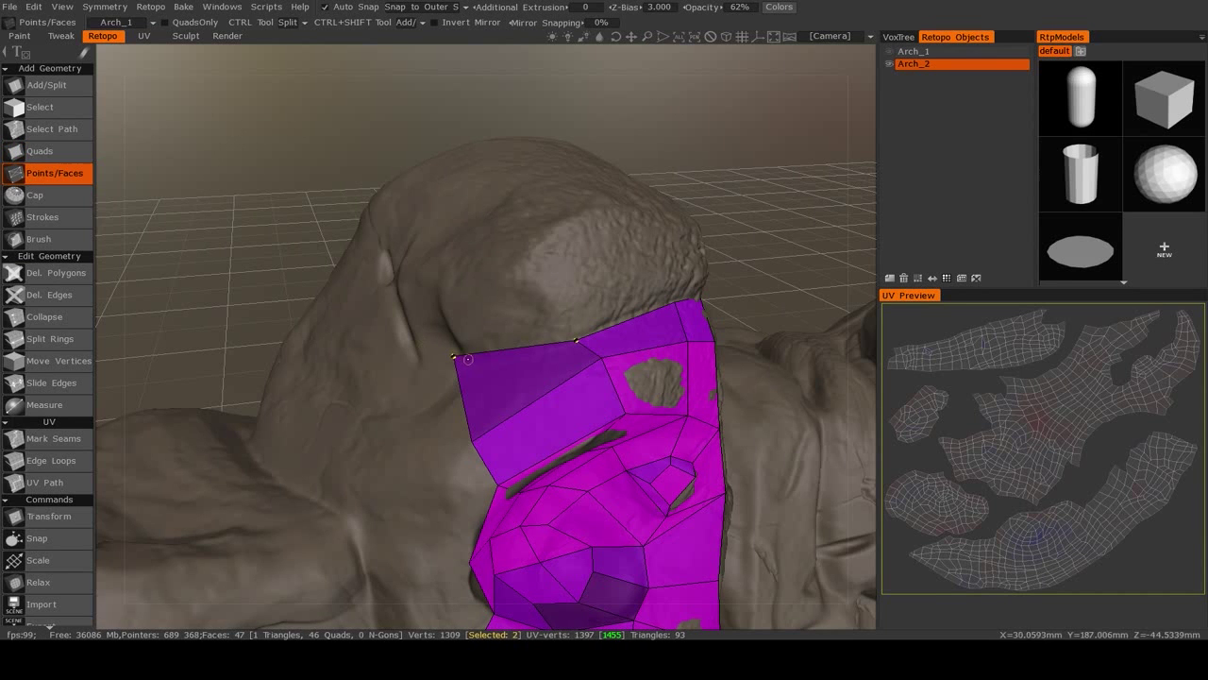
pyautogui.click(533, 264)
pyautogui.click(448, 293)
pyautogui.rightClick(511, 318)
pyautogui.keyDown('alt'); pyautogui.moveTo(604, 351); pyautogui.dragTo(532, 355, button='right'); pyautogui.keyUp('alt')
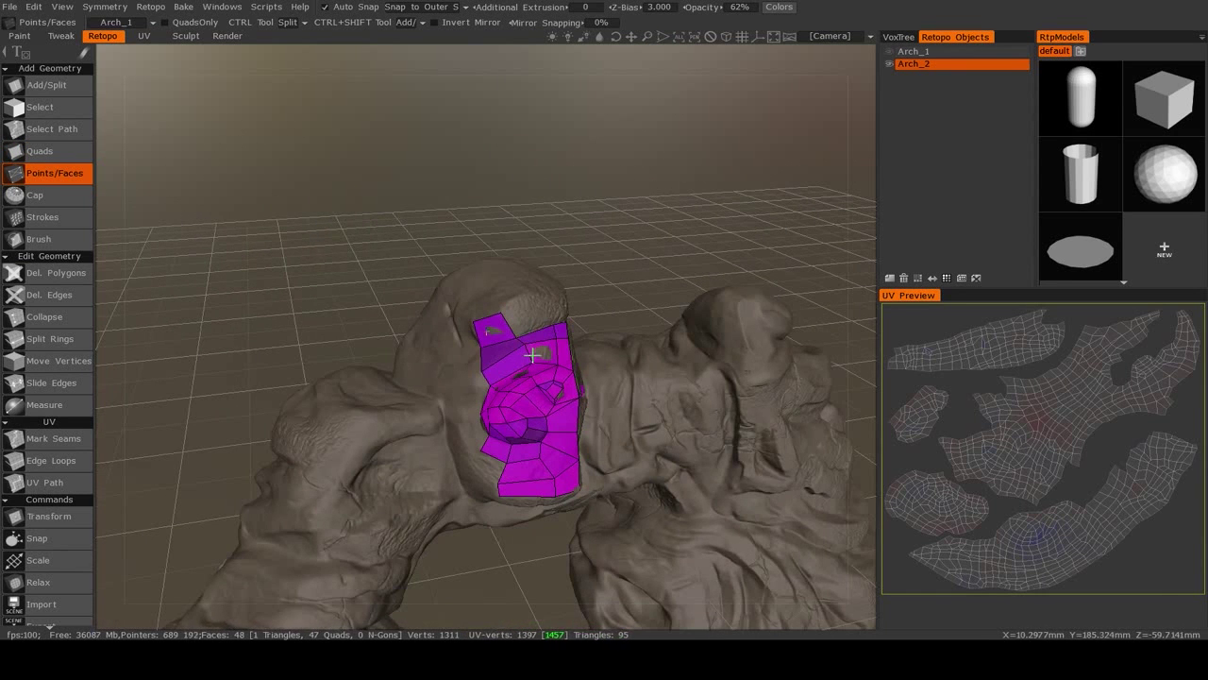
pyautogui.keyDown('alt'); pyautogui.moveTo(554, 372); pyautogui.dragTo(494, 412); pyautogui.keyUp('alt')
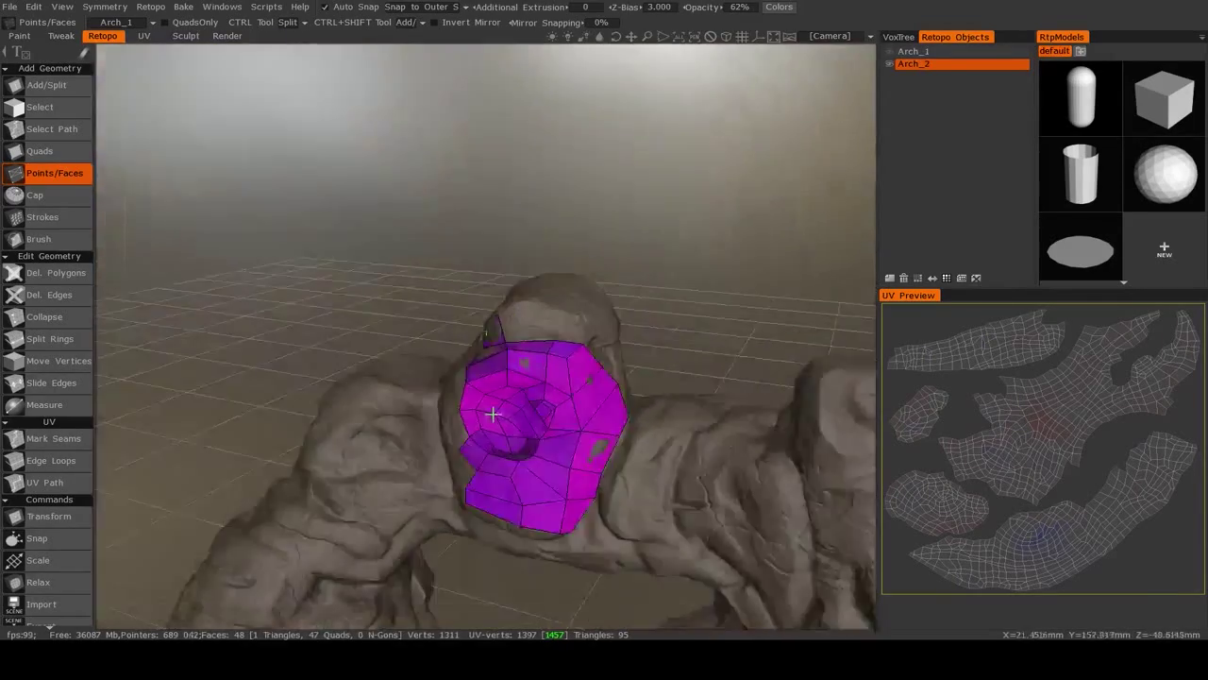
pyautogui.keyDown('alt'); pyautogui.moveTo(493, 413); pyautogui.dragTo(488, 444, button='right'); pyautogui.keyUp('alt')
pyautogui.keyDown('alt'); pyautogui.moveTo(488, 445); pyautogui.dragTo(583, 437); pyautogui.keyUp('alt')
pyautogui.keyDown('alt'); pyautogui.moveTo(582, 437); pyautogui.dragTo(545, 486, button='middle'); pyautogui.keyUp('alt')
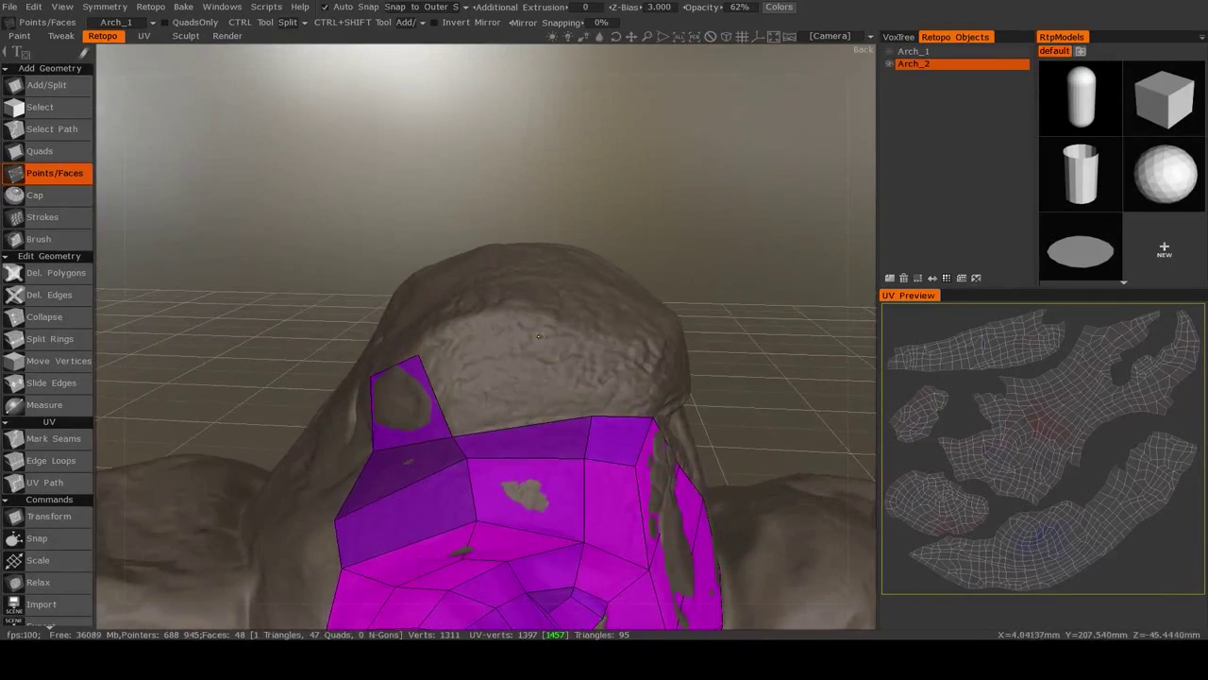
# Step: Undo the single quad built above the outermost segment of the Arch_2 patch's upper edge
pyautogui.scroll(-4, 500, 377)
pyautogui.keyDown('alt'); pyautogui.moveTo(499, 364); pyautogui.dragTo(511, 415); pyautogui.keyUp('alt')
pyautogui.hotkey('ctrl', 'z')
pyautogui.hotkey('ctrl', 'z')
pyautogui.hotkey('ctrl', 'z')
pyautogui.hotkey('ctrl', 'z')
pyautogui.hotkey('ctrl', 'z')
# Step: Build two rows of two quads each with Points/Faces above the patch's upper edge, running up the boulder's face
pyautogui.scroll(5, 510, 416)
pyautogui.moveTo(510, 417); pyautogui.dragTo(338, 427, button='middle')
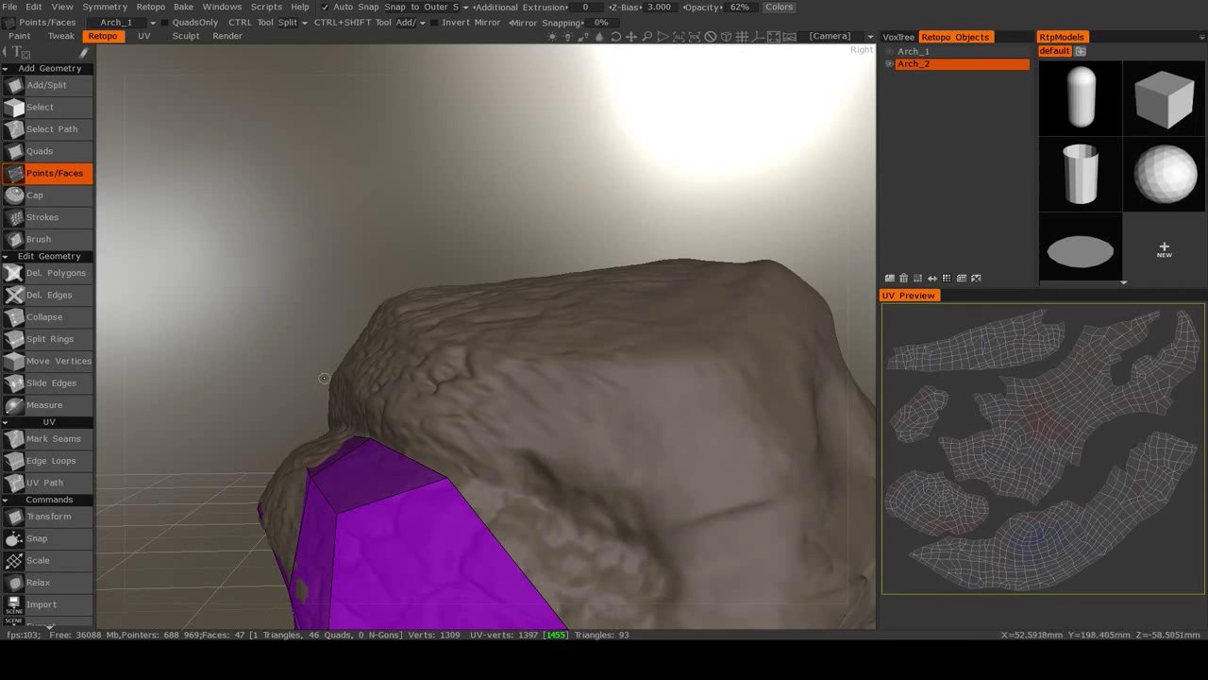
pyautogui.moveTo(353, 328); pyautogui.dragTo(439, 402, button='middle')
pyautogui.click(568, 390)
pyautogui.rightClick(568, 392)
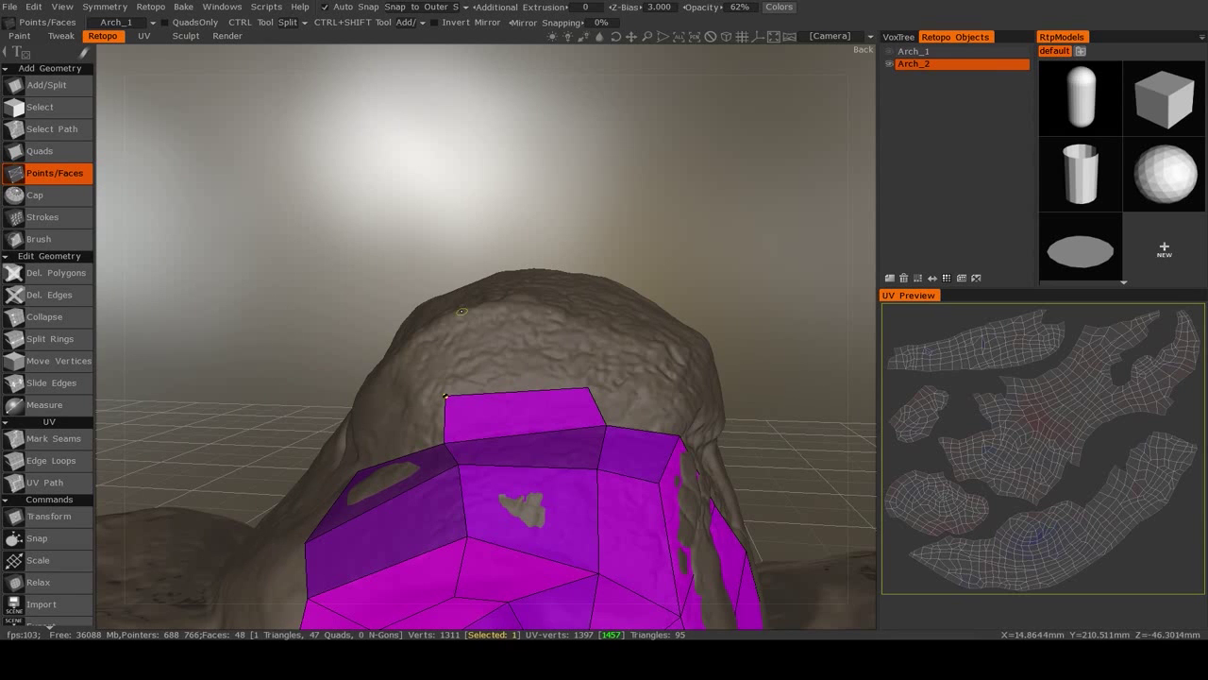
pyautogui.click(482, 352)
pyautogui.moveTo(482, 353); pyautogui.dragTo(702, 415, button='middle')
pyautogui.moveTo(672, 370); pyautogui.dragTo(710, 393, button='middle')
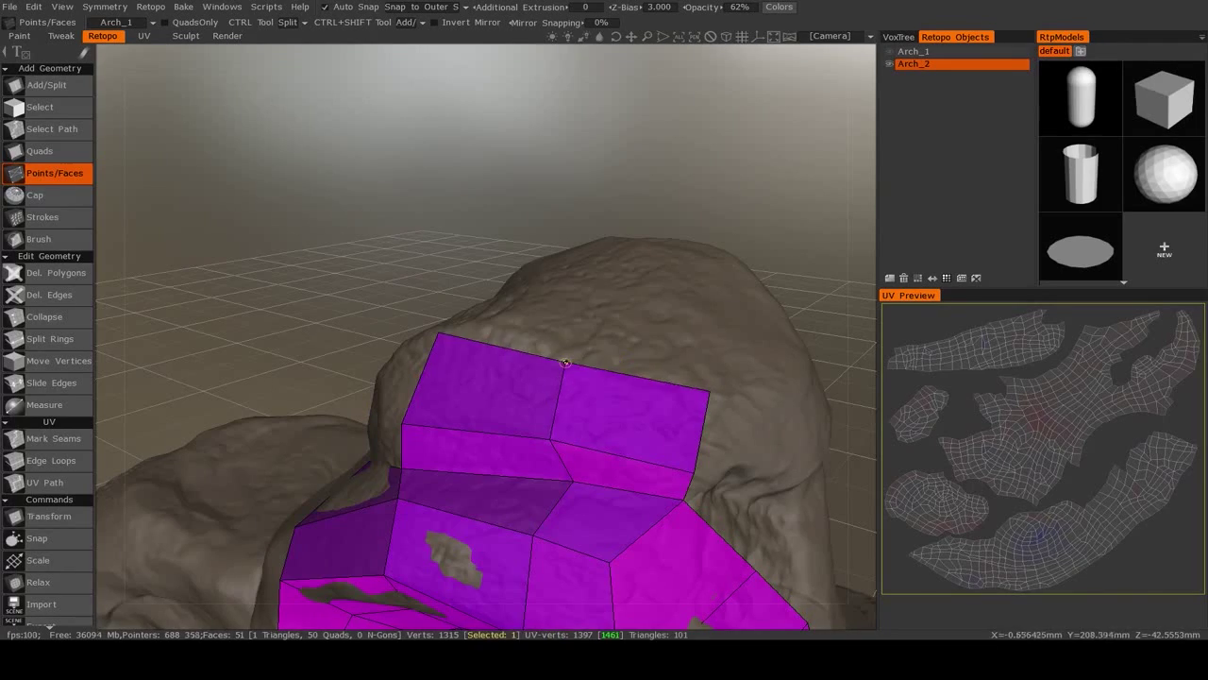
# Step: Examine the extended Arch_2 patch up close and on the whole rock arch from several sides
pyautogui.moveTo(564, 363); pyautogui.dragTo(510, 422, button='middle')
pyautogui.moveTo(624, 335); pyautogui.dragTo(660, 454, button='middle')
pyautogui.moveTo(534, 450); pyautogui.dragTo(436, 356, button='middle')
pyautogui.moveTo(502, 404); pyautogui.dragTo(323, 392, button='middle')
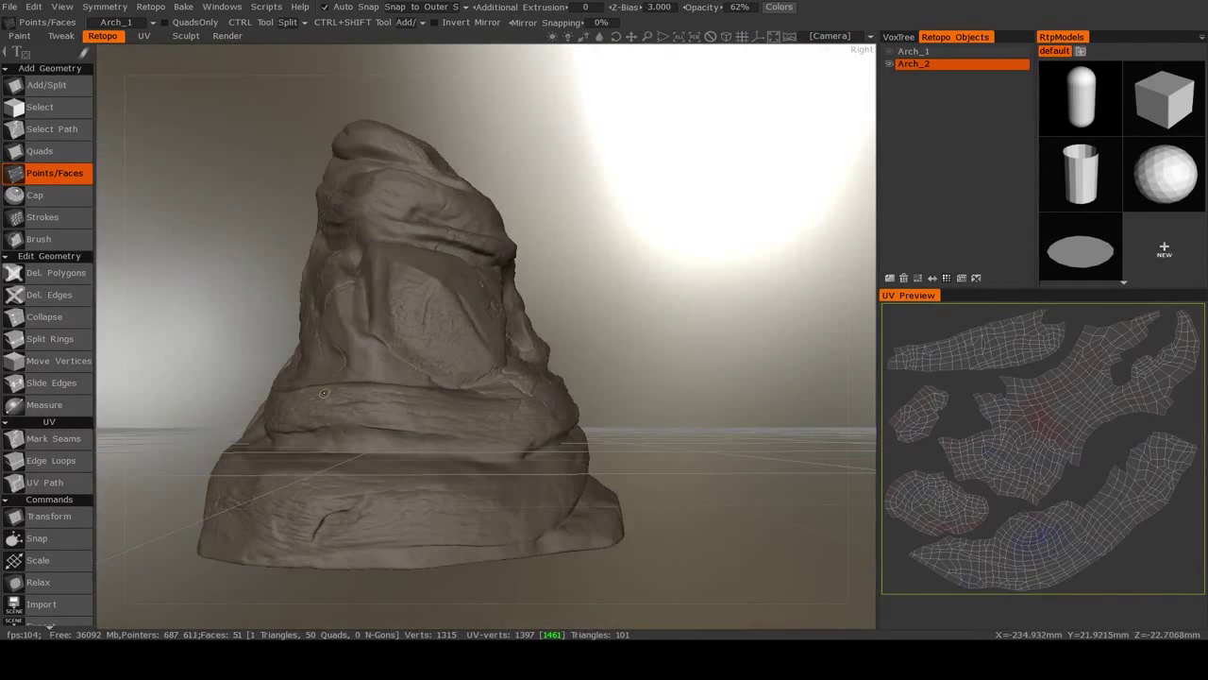
pyautogui.moveTo(310, 479); pyautogui.dragTo(432, 501, button='middle')
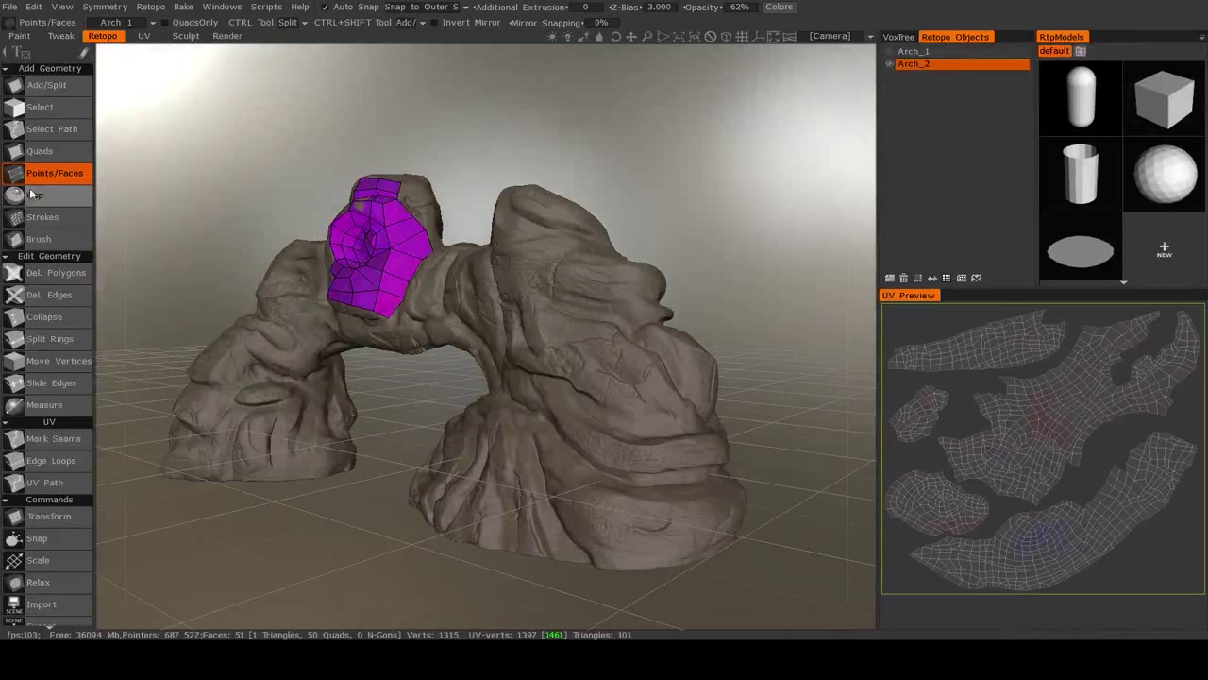
pyautogui.moveTo(282, 442); pyautogui.dragTo(453, 494, button='middle')
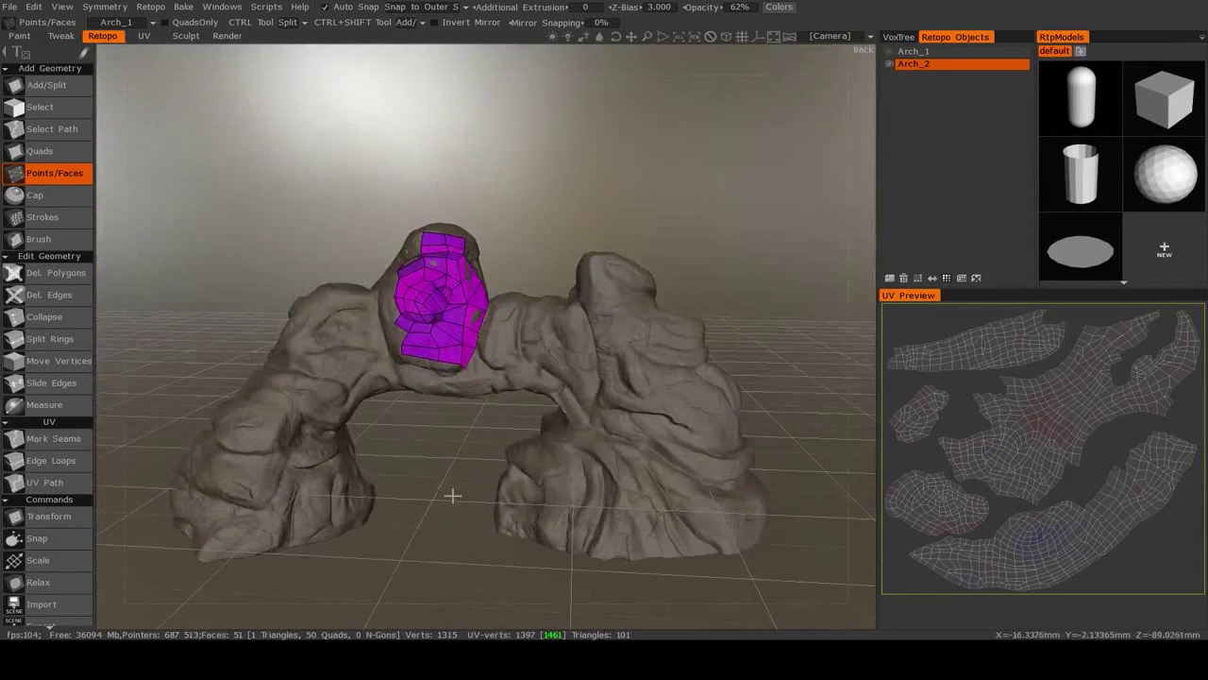
pyautogui.scroll(3, 444, 489)
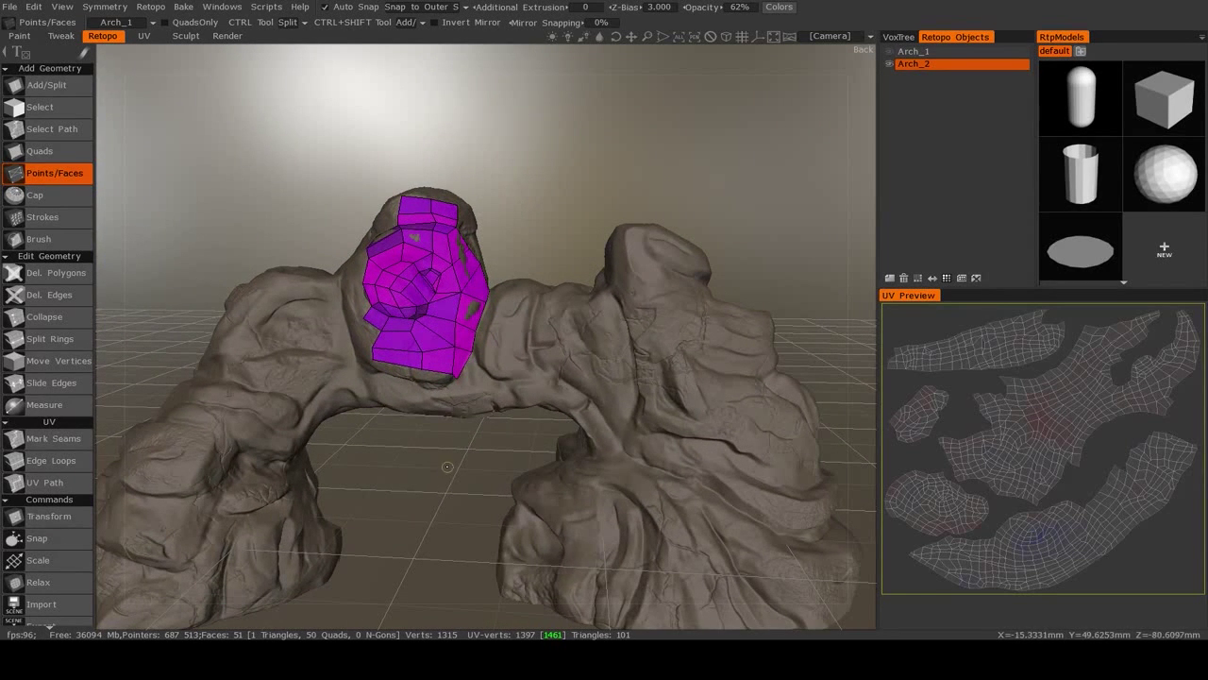